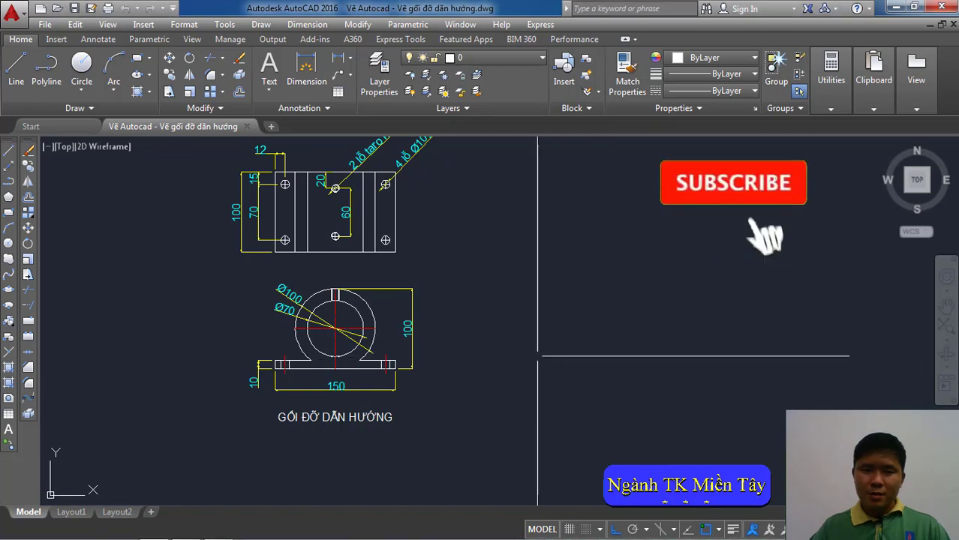
# - Zoom and pan over the bracket's plan and front views, then start the Line tool
pyautogui.click(502, 360)
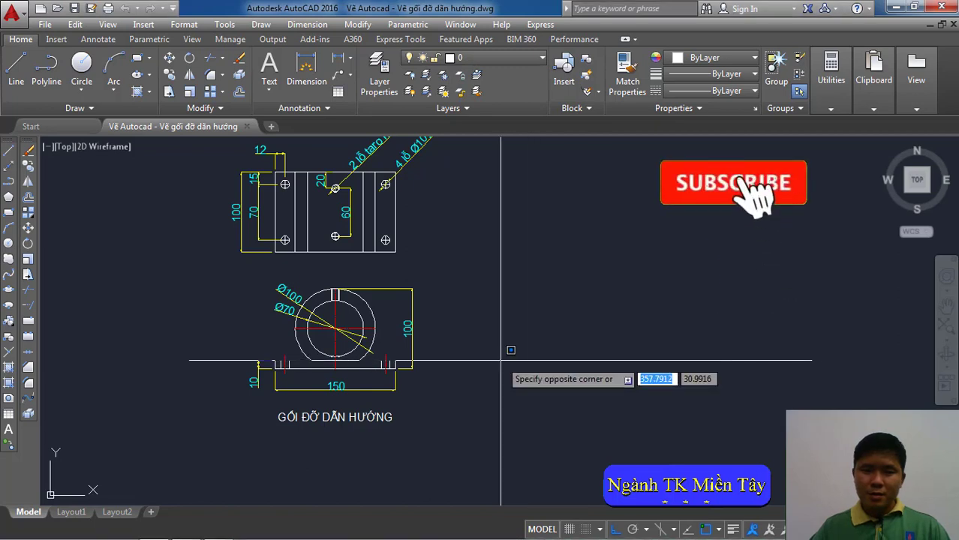
pyautogui.scroll(2, 502, 360)
pyautogui.scroll(2, 561, 381)
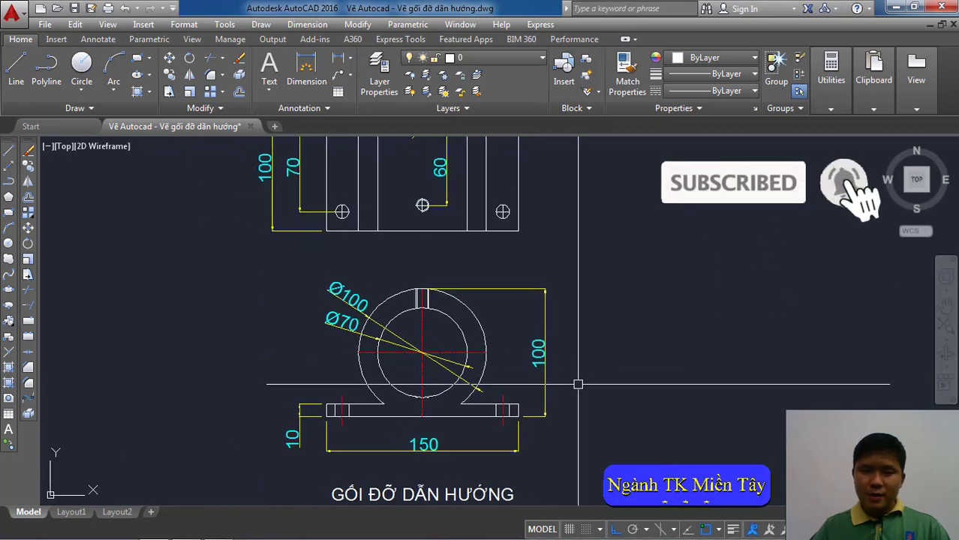
pyautogui.scroll(-2, 577, 384)
pyautogui.moveTo(587, 337); pyautogui.dragTo(589, 343, button='middle')
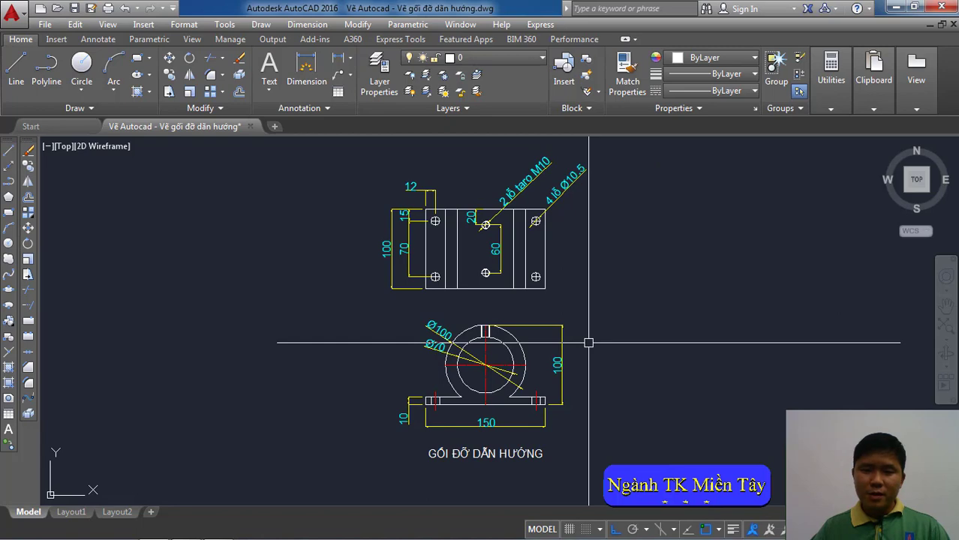
pyautogui.scroll(4, 445, 464)
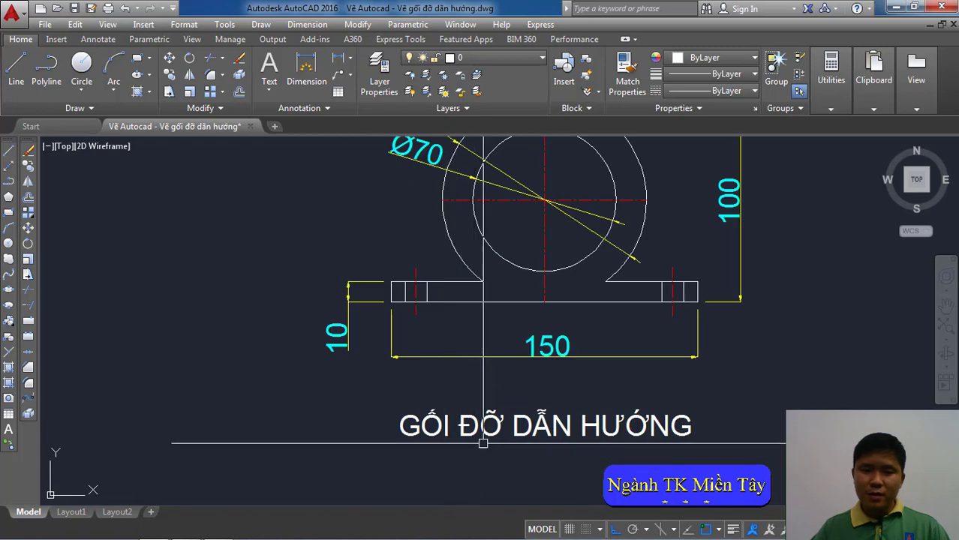
pyautogui.scroll(-3, 483, 443)
pyautogui.scroll(-2, 525, 420)
pyautogui.moveTo(532, 386); pyautogui.dragTo(538, 403, button='middle')
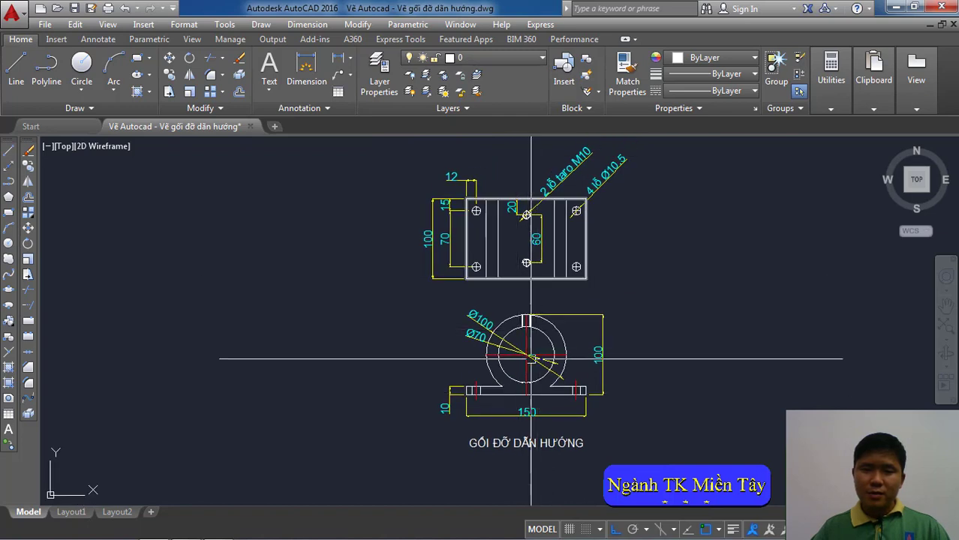
pyautogui.scroll(2, 623, 368)
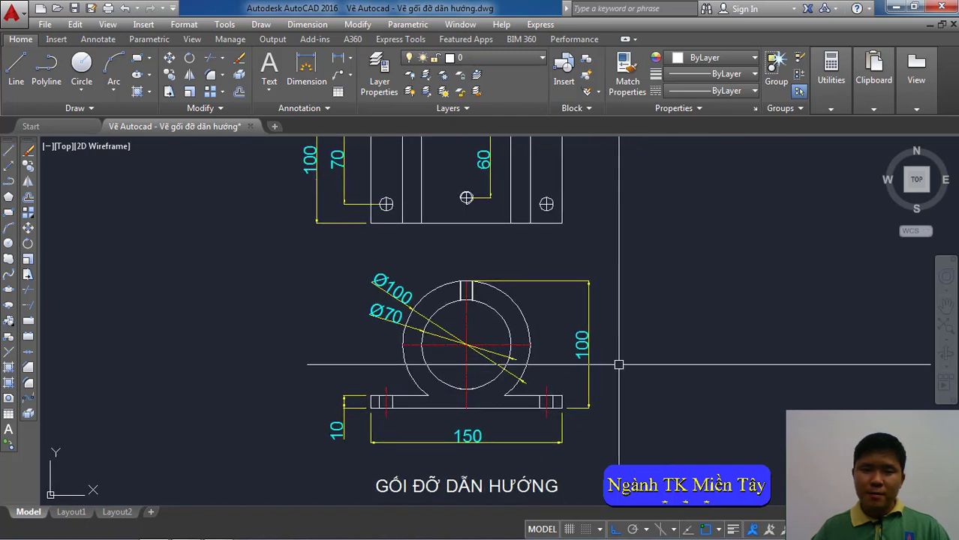
pyautogui.moveTo(612, 357); pyautogui.dragTo(608, 371, button='middle')
pyautogui.scroll(-2, 608, 371)
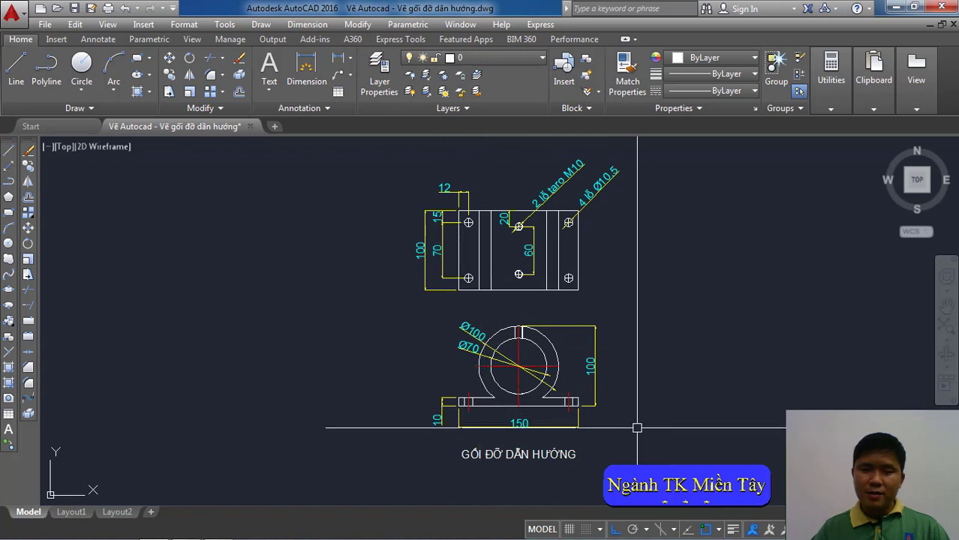
pyautogui.scroll(2, 571, 383)
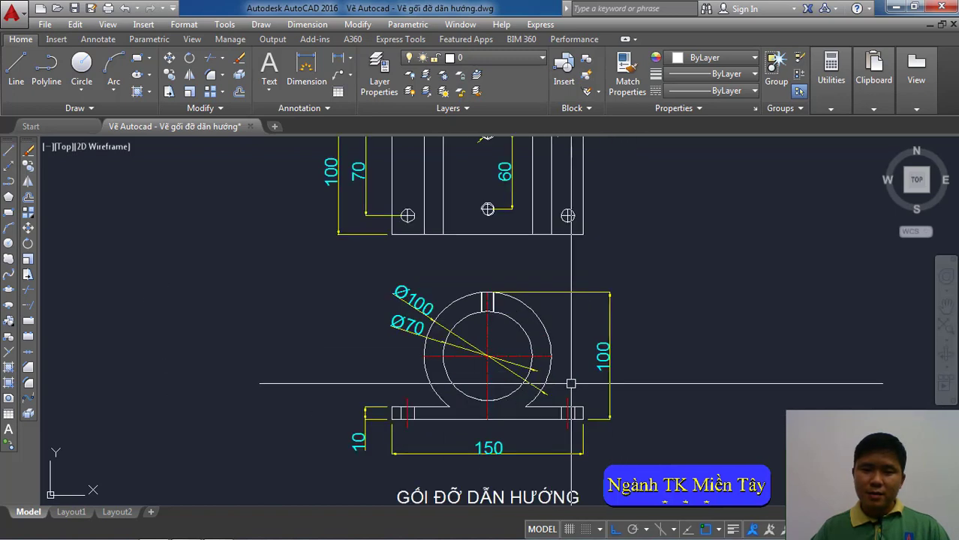
pyautogui.scroll(-2, 571, 383)
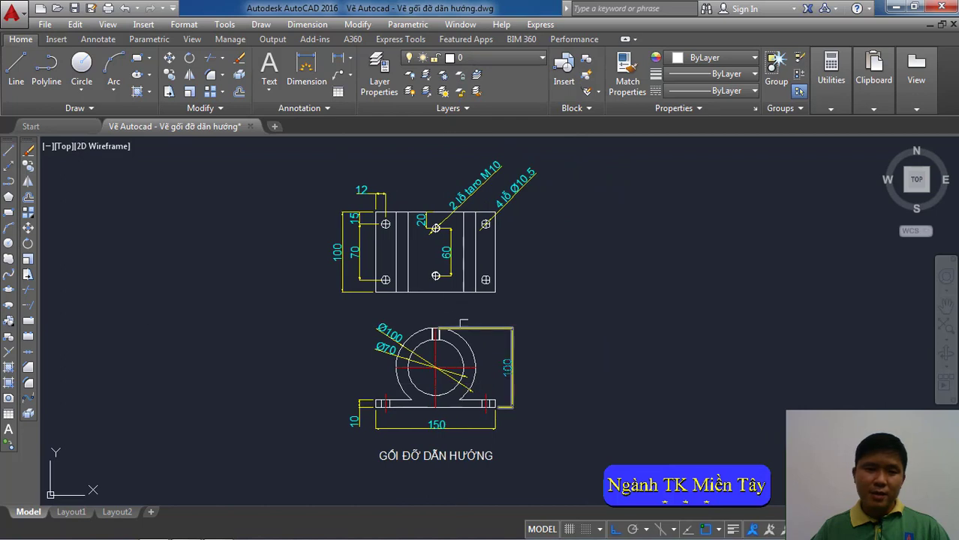
pyautogui.click(23, 63)
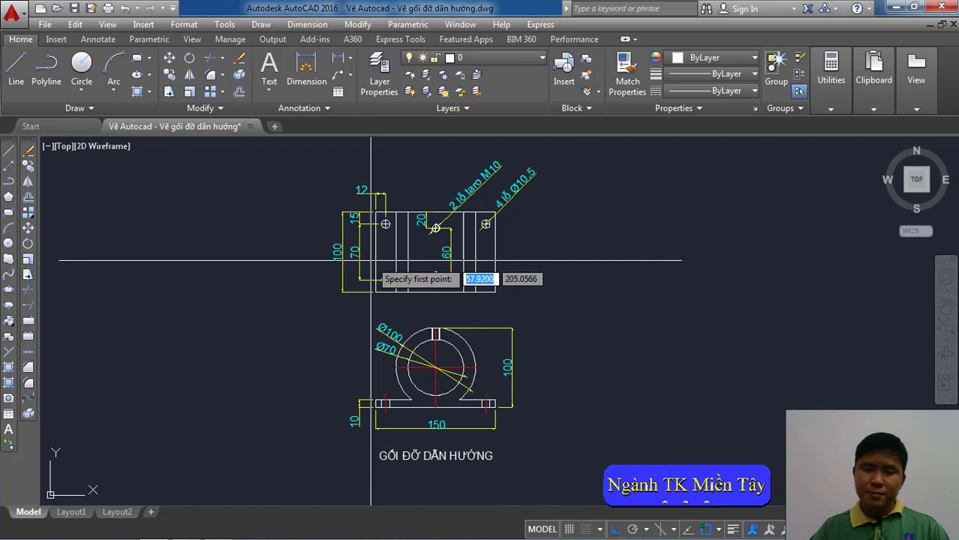
# - Draw a vertical ortho line downward from the callout leader's end, right of both views
pyautogui.moveTo(371, 260); pyautogui.dragTo(300, 264, button='middle')
pyautogui.click(444, 200)
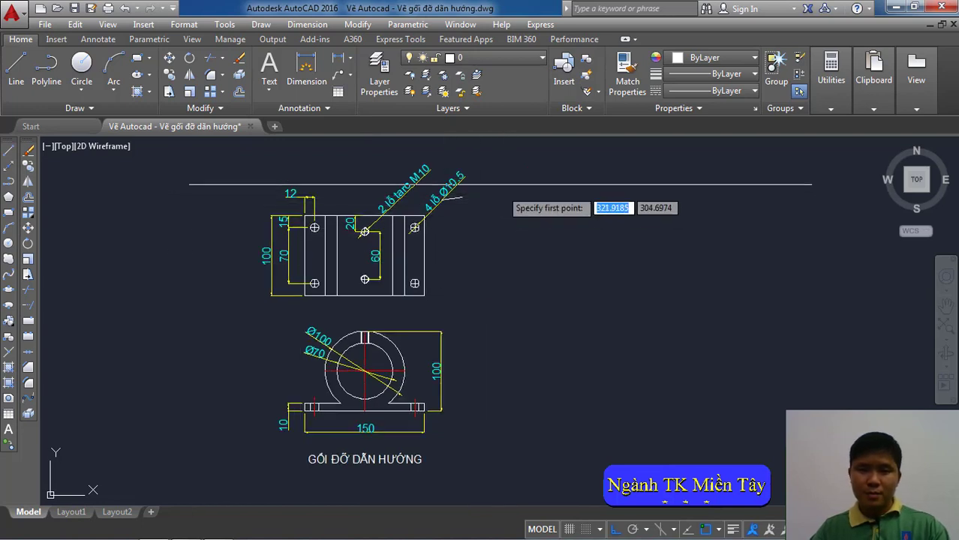
pyautogui.moveTo(545, 364); pyautogui.dragTo(544, 302, button='middle')
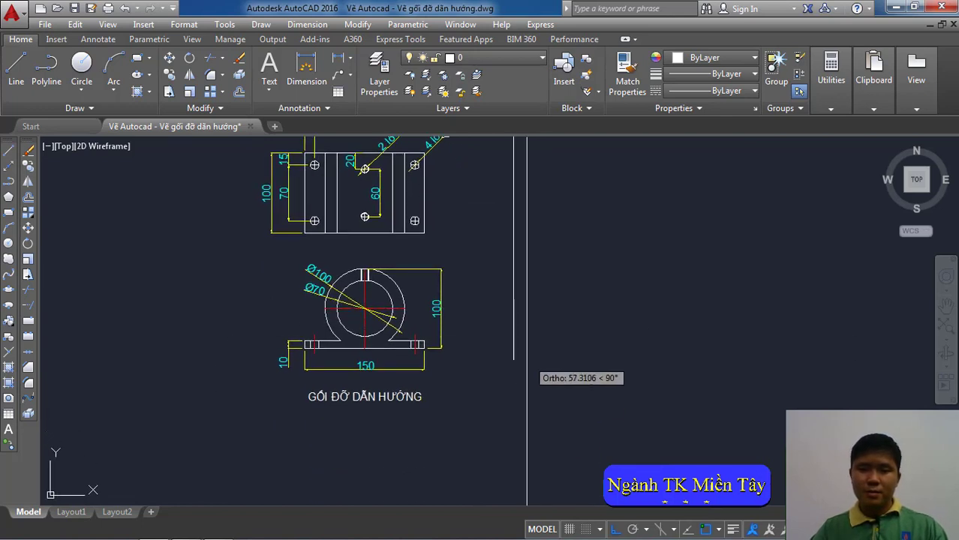
pyautogui.rightClick(531, 363)
pyautogui.click(559, 372)
pyautogui.scroll(-1, 518, 363)
pyautogui.scroll(1, 411, 325)
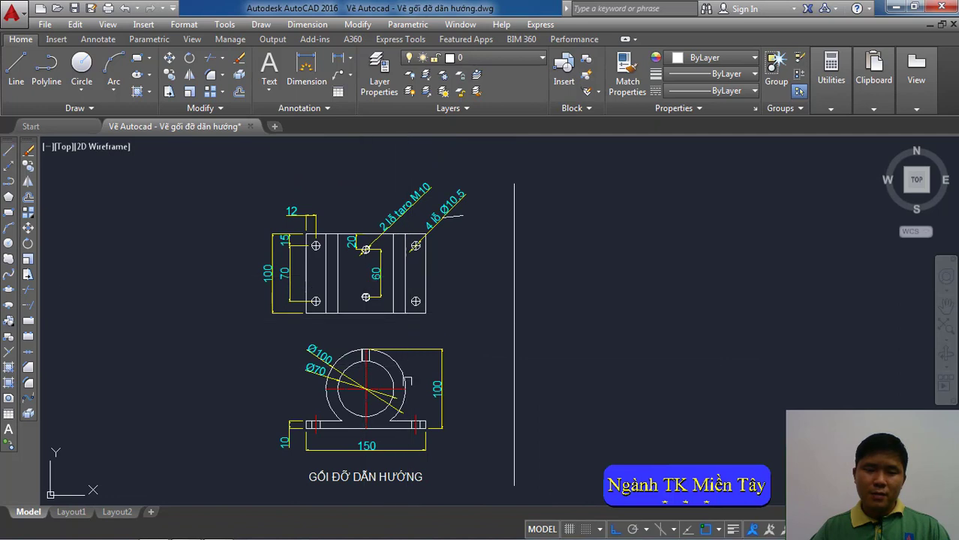
pyautogui.scroll(2, 357, 422)
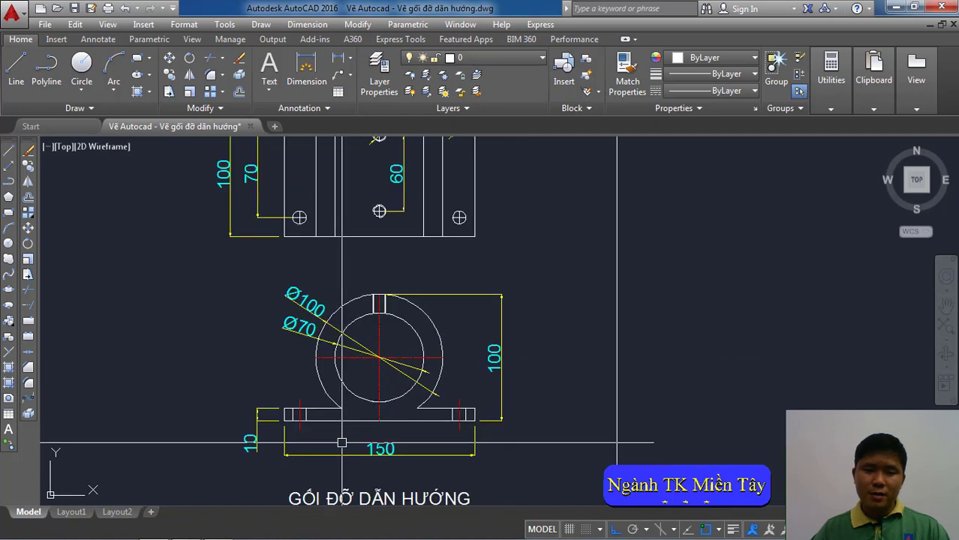
pyautogui.moveTo(333, 453); pyautogui.dragTo(392, 387, button='middle')
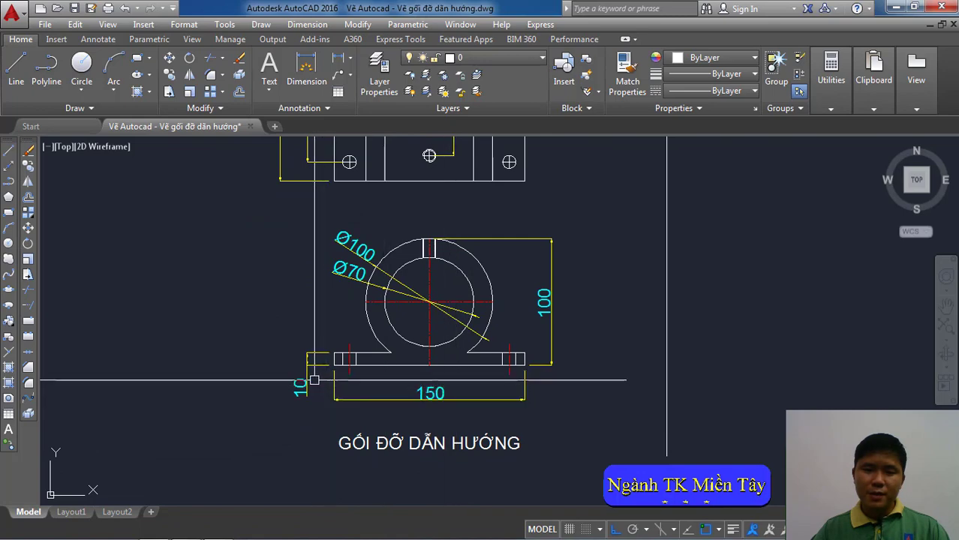
pyautogui.scroll(-1, 286, 315)
pyautogui.scroll(-1, 274, 274)
pyautogui.moveTo(274, 274); pyautogui.dragTo(278, 291, button='middle')
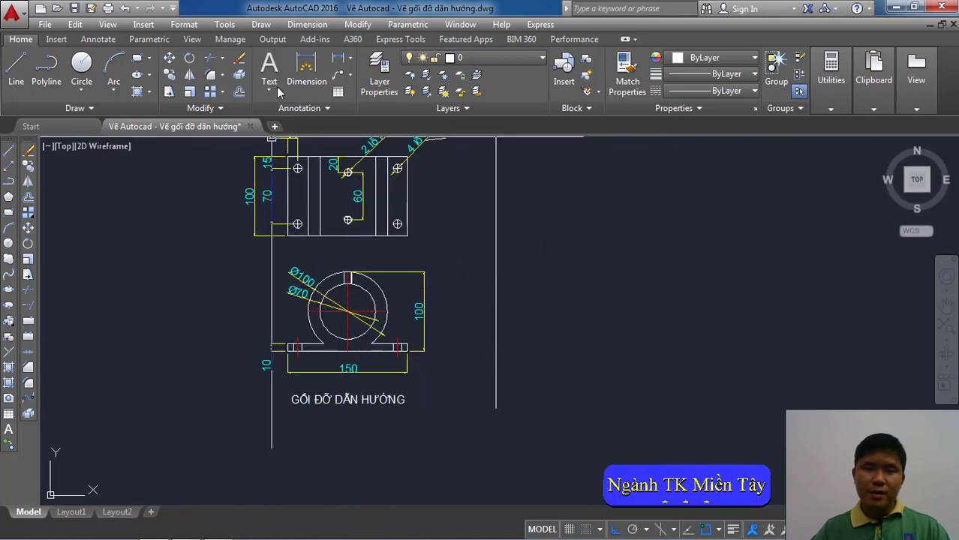
# - Draw a long, thin rectangle right of the vertical line, sized by entering its dimensions
pyautogui.click(261, 24)
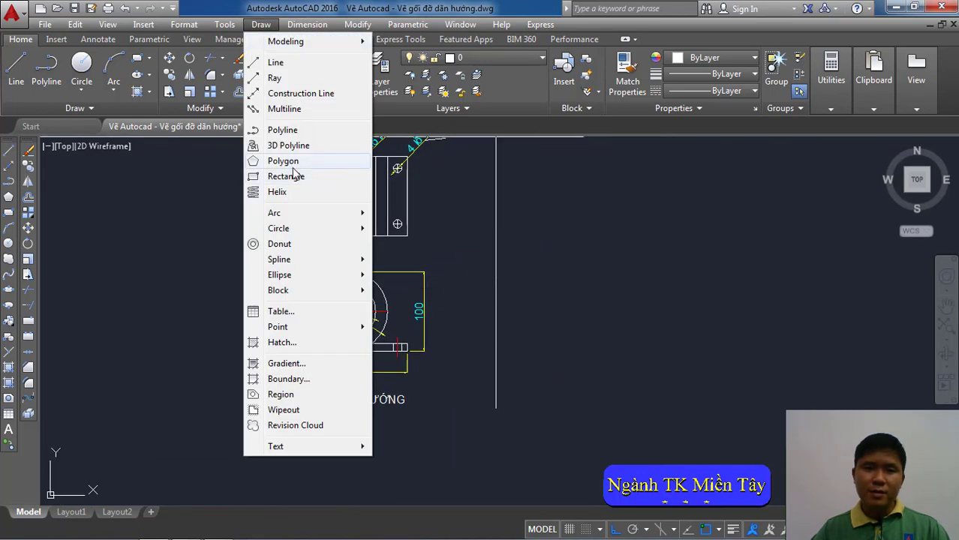
pyautogui.click(294, 174)
pyautogui.click(560, 328)
pyautogui.rightClick(685, 358)
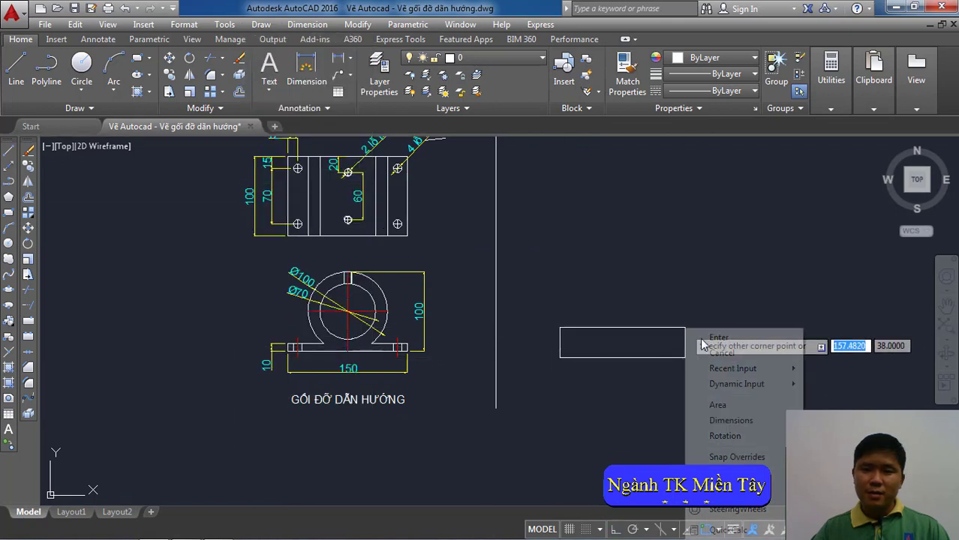
pyautogui.click(732, 421)
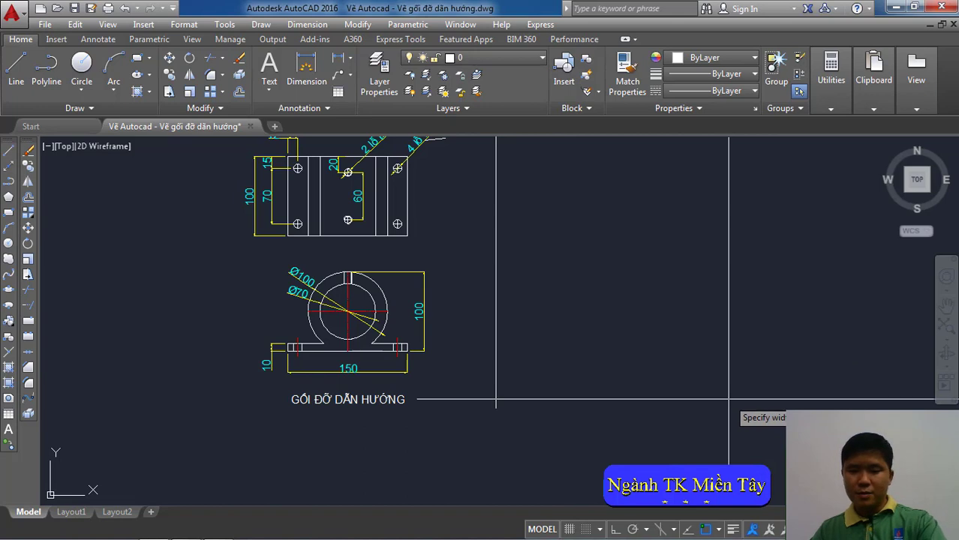
pyautogui.scroll(1, 634, 357)
pyautogui.scroll(1, 655, 371)
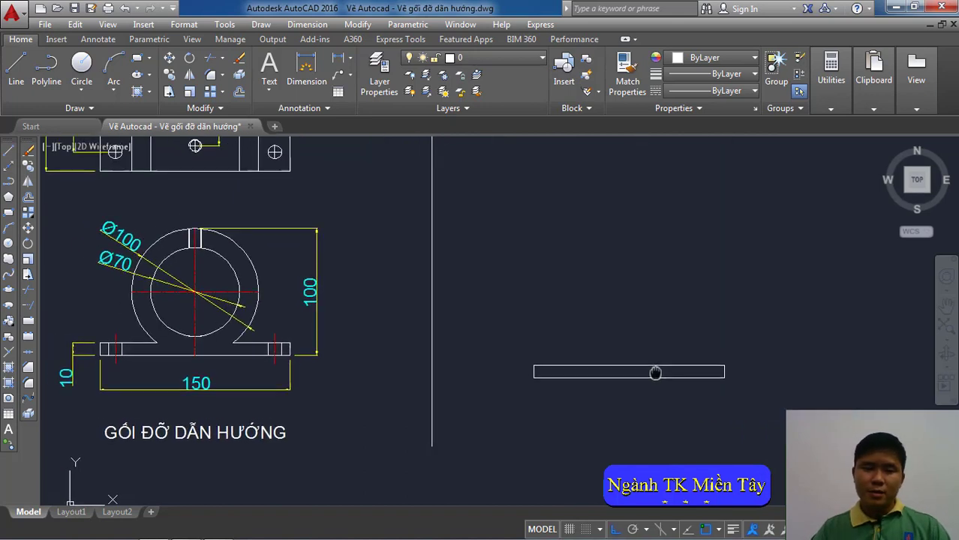
pyautogui.scroll(1, 666, 372)
pyautogui.moveTo(336, 296); pyautogui.dragTo(405, 306, button='middle')
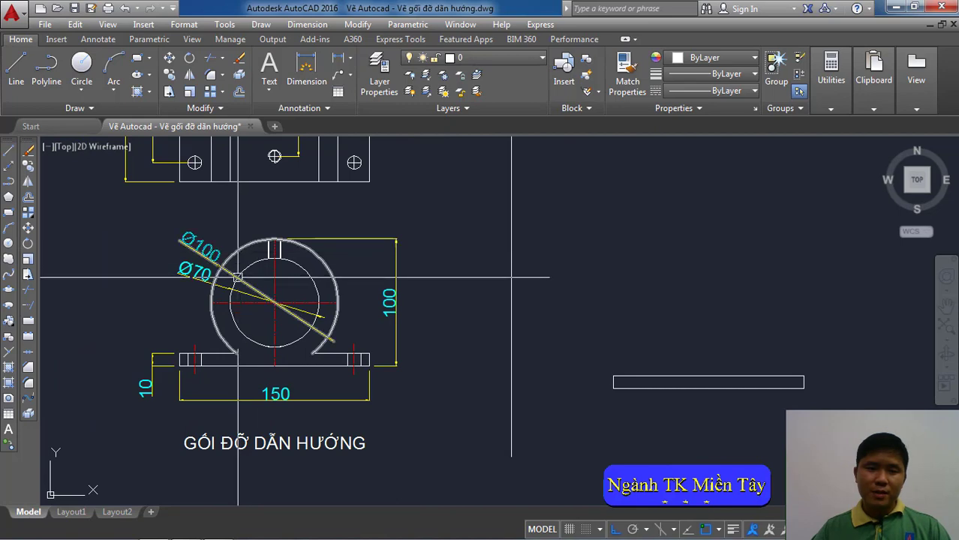
pyautogui.moveTo(382, 312); pyautogui.dragTo(336, 321, button='middle')
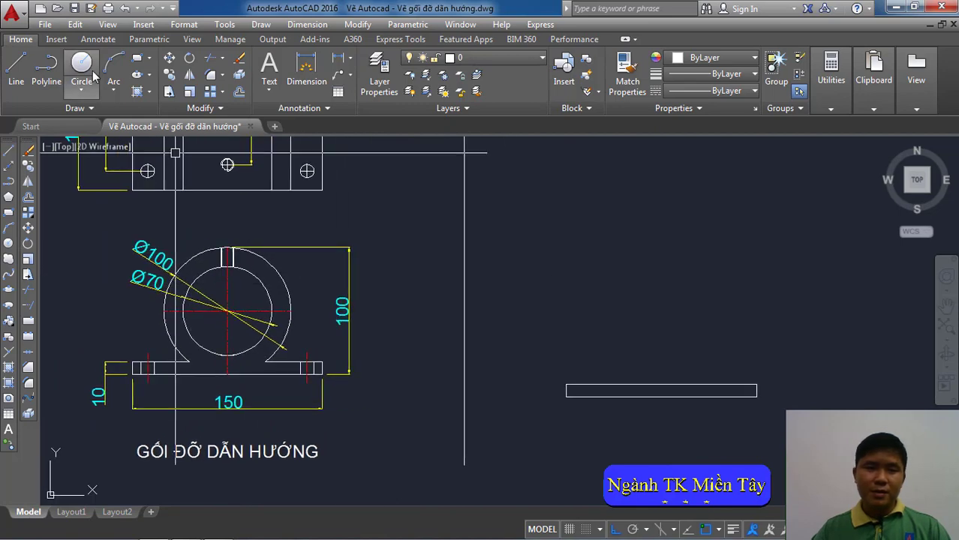
# - Draw a Ø100 circle centred above the new base rectangle
pyautogui.click(263, 25)
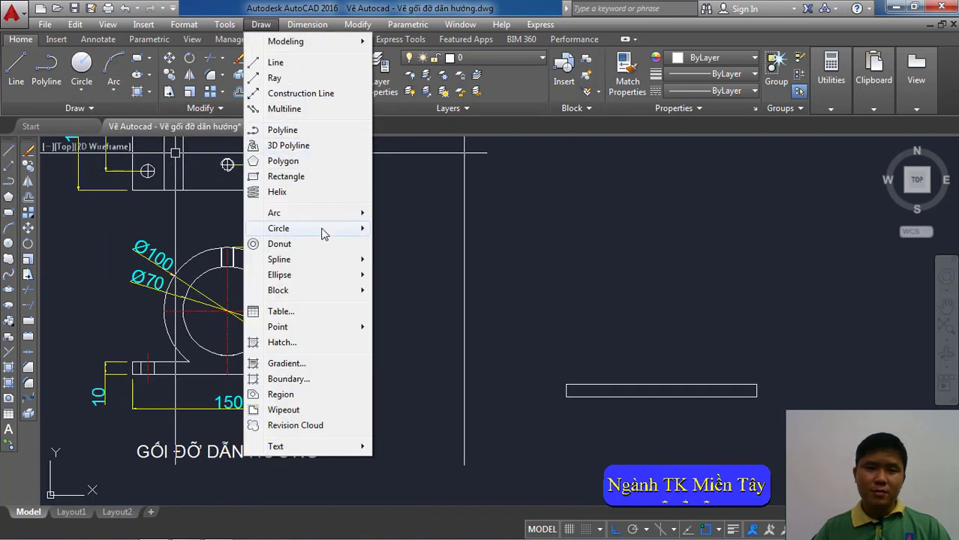
pyautogui.moveTo(279, 228)
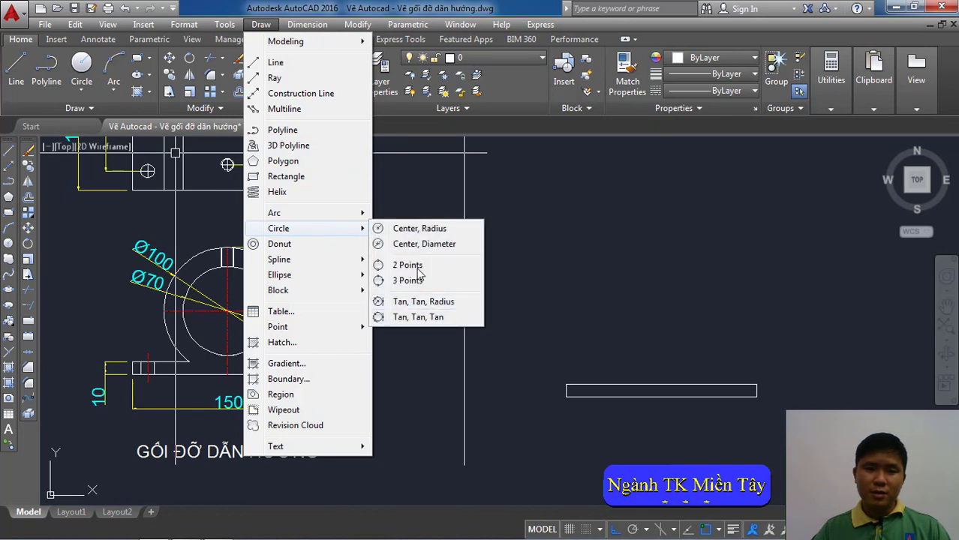
pyautogui.click(419, 243)
pyautogui.click(676, 317)
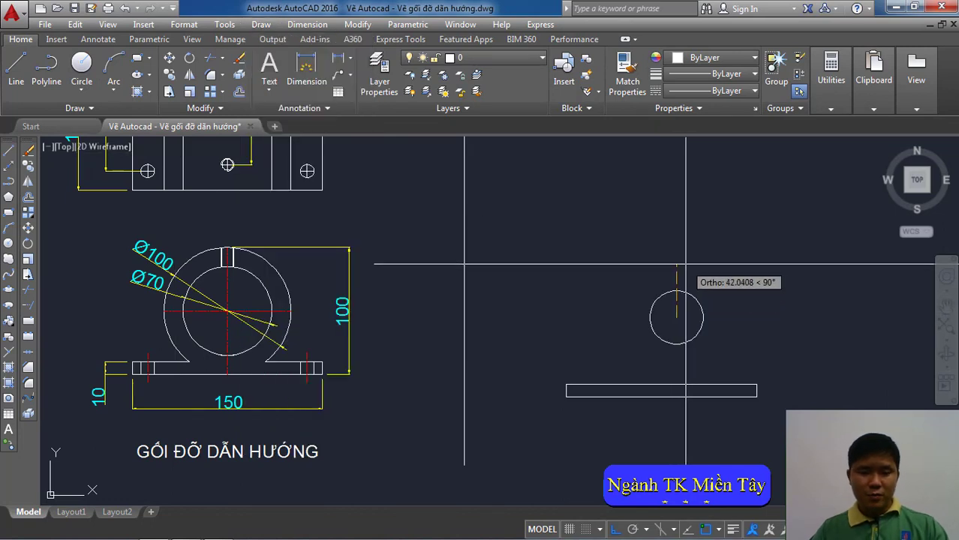
pyautogui.write('100')
pyautogui.press('Return')
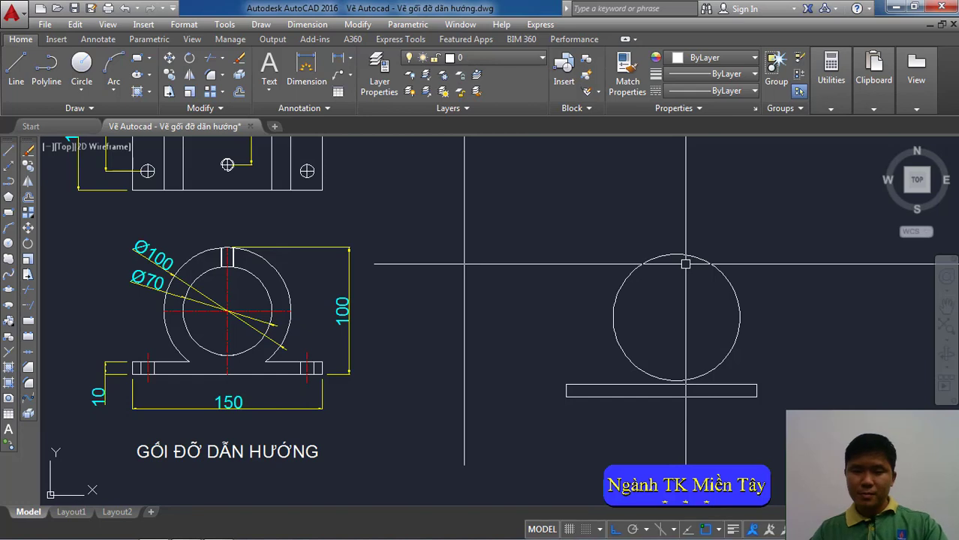
# - Add a concentric Ø70 circle at the same centre
pyautogui.press('Return')
pyautogui.click(676, 317)
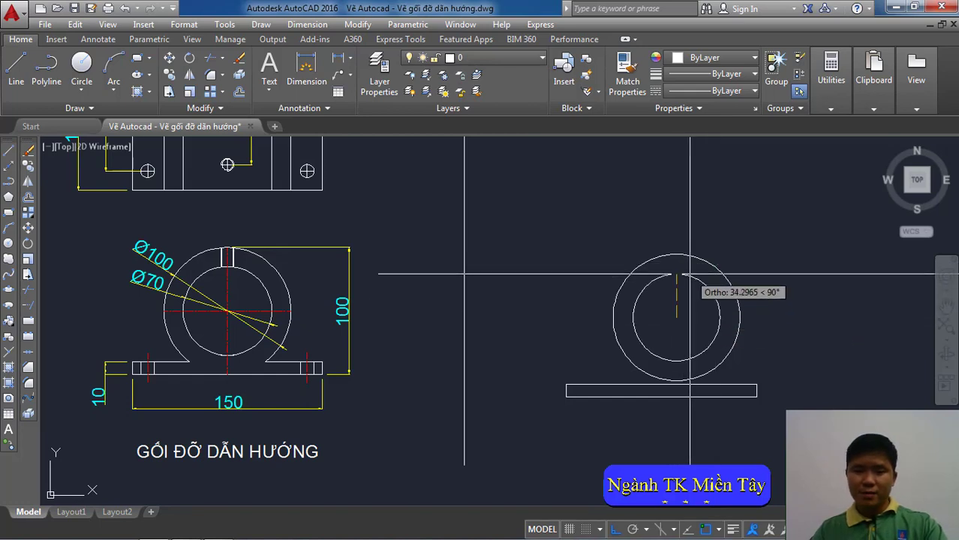
pyautogui.rightClick(690, 274)
pyautogui.click(712, 334)
pyautogui.write('70')
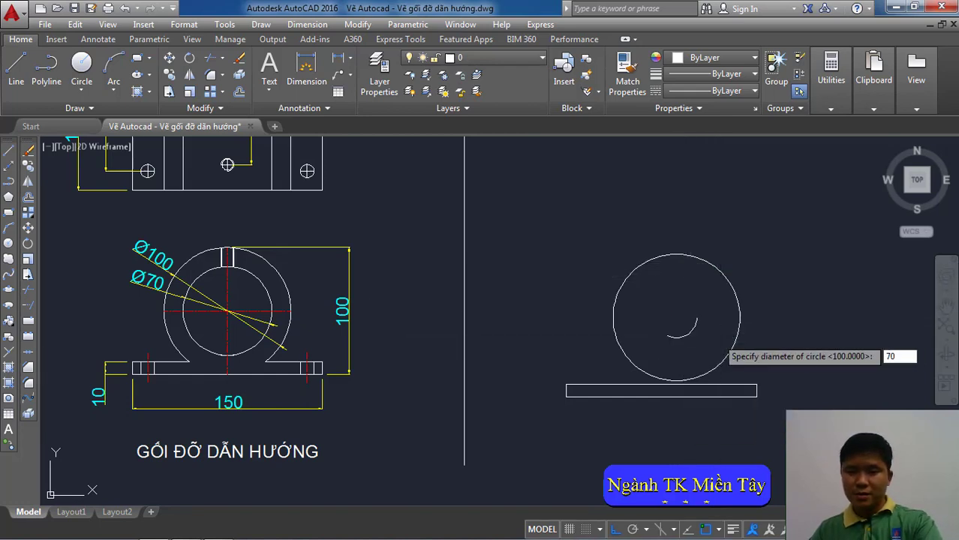
pyautogui.press('Return')
pyautogui.scroll(-2, 679, 297)
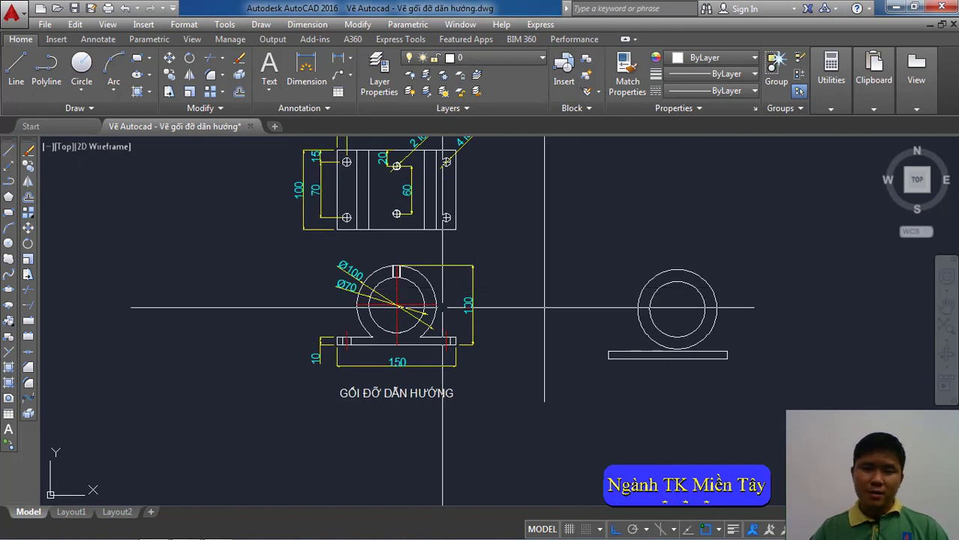
pyautogui.scroll(2, 544, 307)
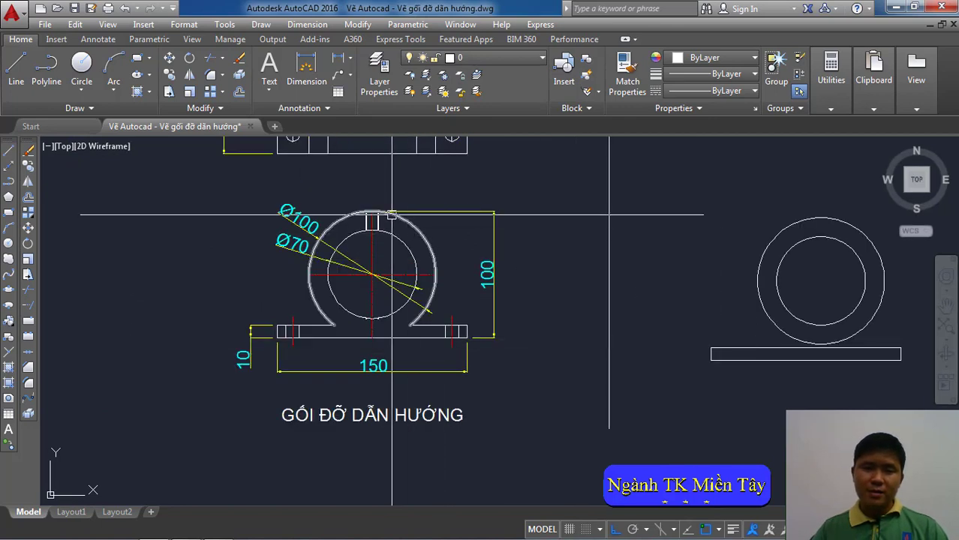
pyautogui.moveTo(608, 215); pyautogui.dragTo(577, 233, button='middle')
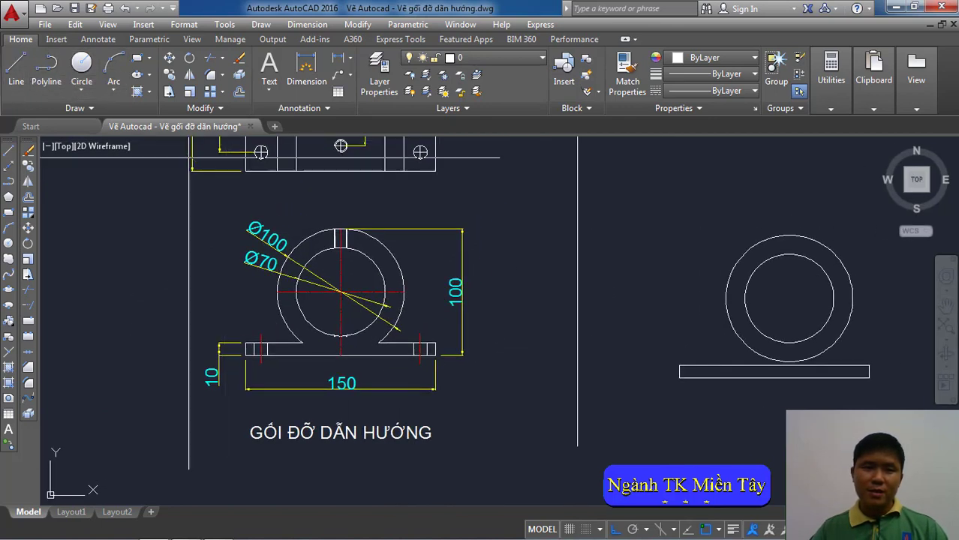
pyautogui.write('l')
pyautogui.moveTo(510, 242); pyautogui.dragTo(345, 242, button='middle')
# - Draw a 100-unit vertical line up from the base rectangle's midpoint
pyautogui.press('Return')
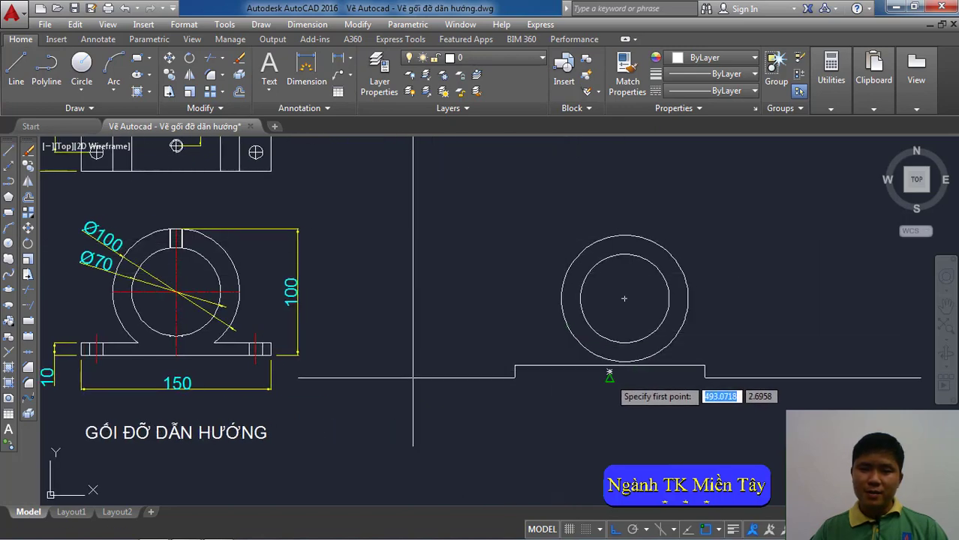
pyautogui.click(609, 373)
pyautogui.write('100')
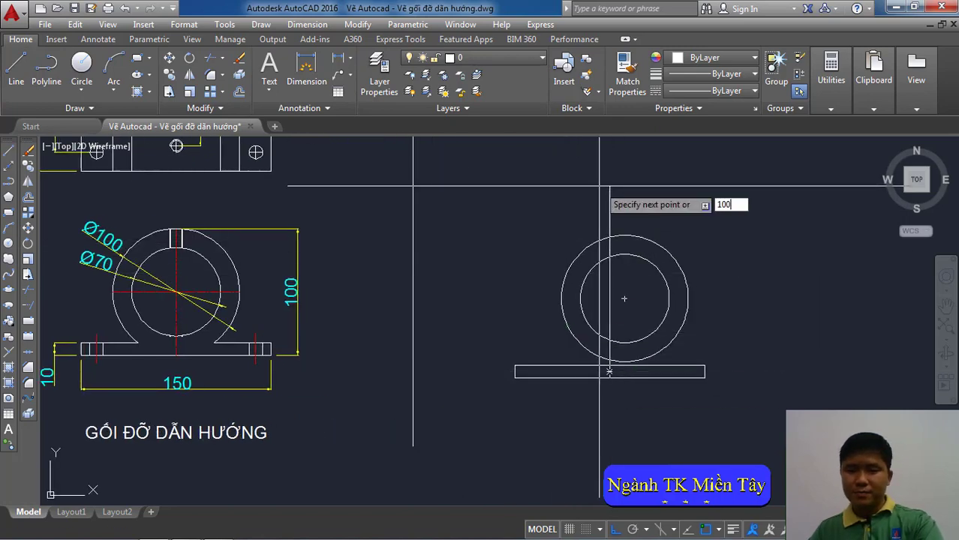
pyautogui.press('Return')
pyautogui.press('Return')
pyautogui.moveTo(640, 266); pyautogui.dragTo(618, 272, button='middle')
pyautogui.write('m')
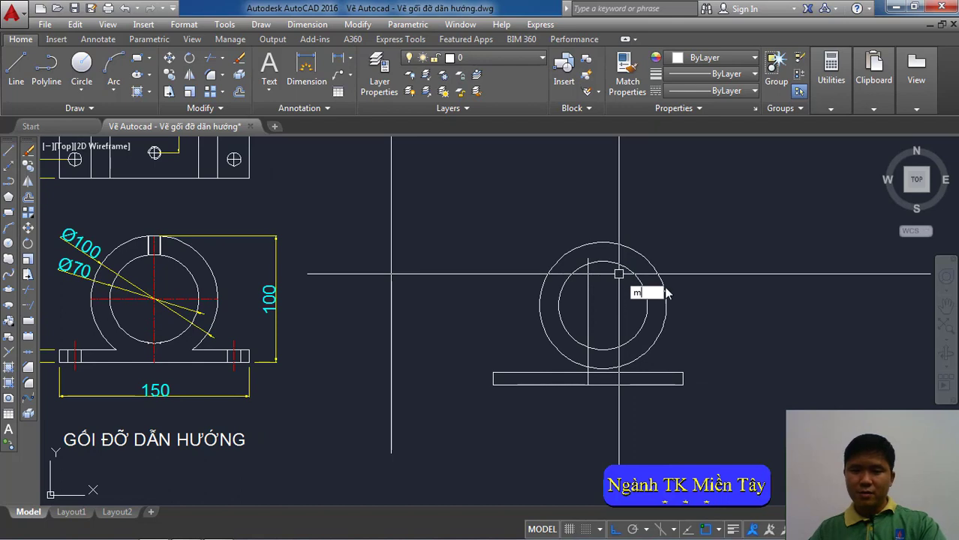
# - Move both circles down by their top quadrant so the ring overlaps the base
pyautogui.press('Return')
pyautogui.click(601, 243)
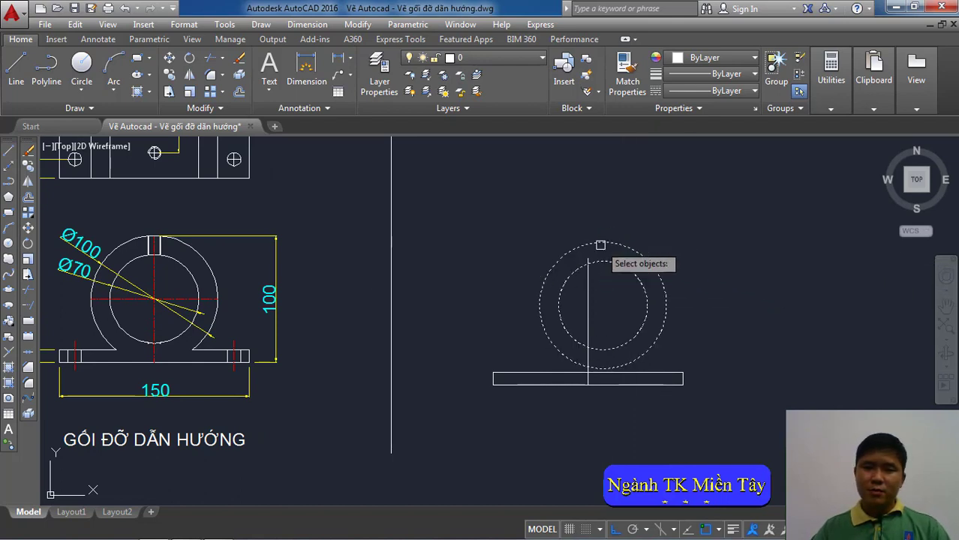
pyautogui.press('Return')
pyautogui.click(602, 242)
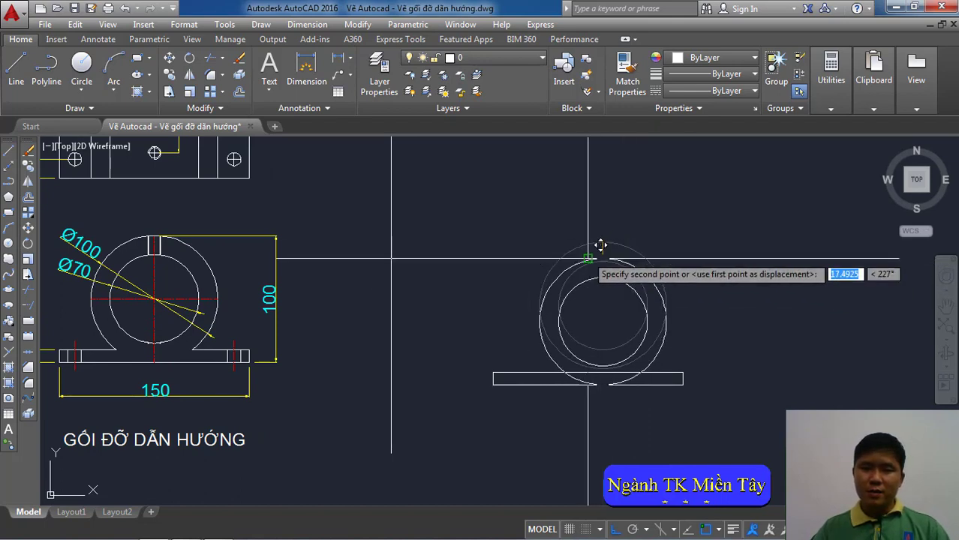
pyautogui.click(591, 257)
pyautogui.scroll(-2, 590, 256)
pyautogui.scroll(2, 584, 316)
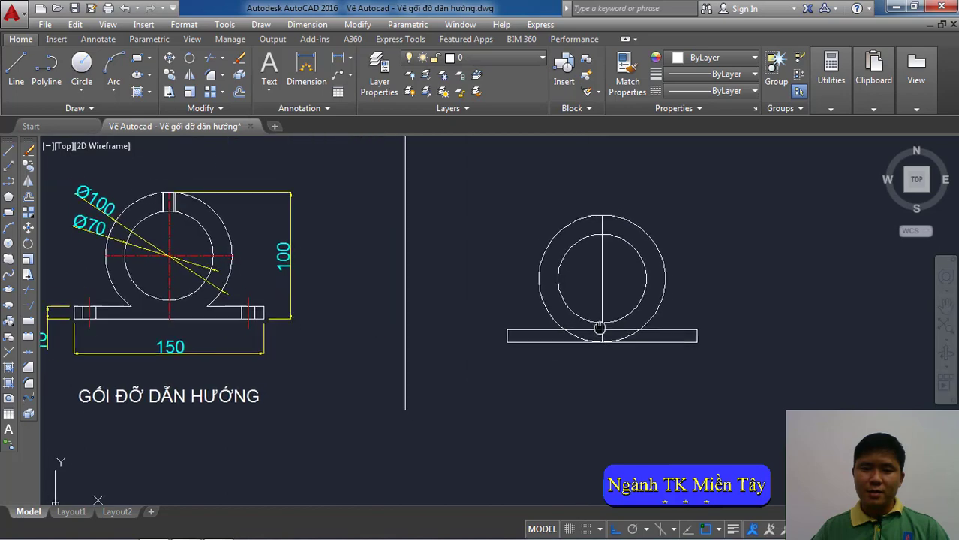
pyautogui.moveTo(584, 316); pyautogui.dragTo(594, 335, button='middle')
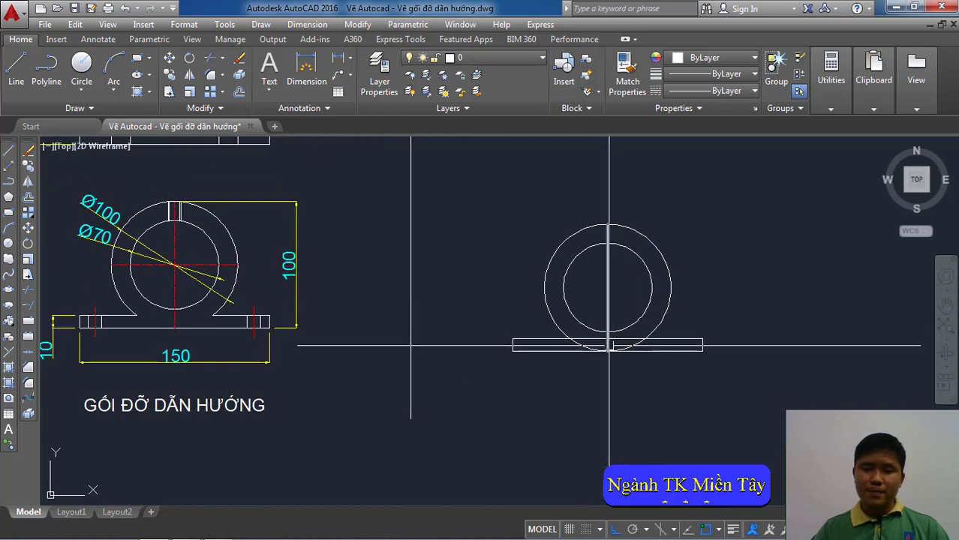
# - Trim the circle arc inside the base and the base edge inside the circle
pyautogui.click(358, 24)
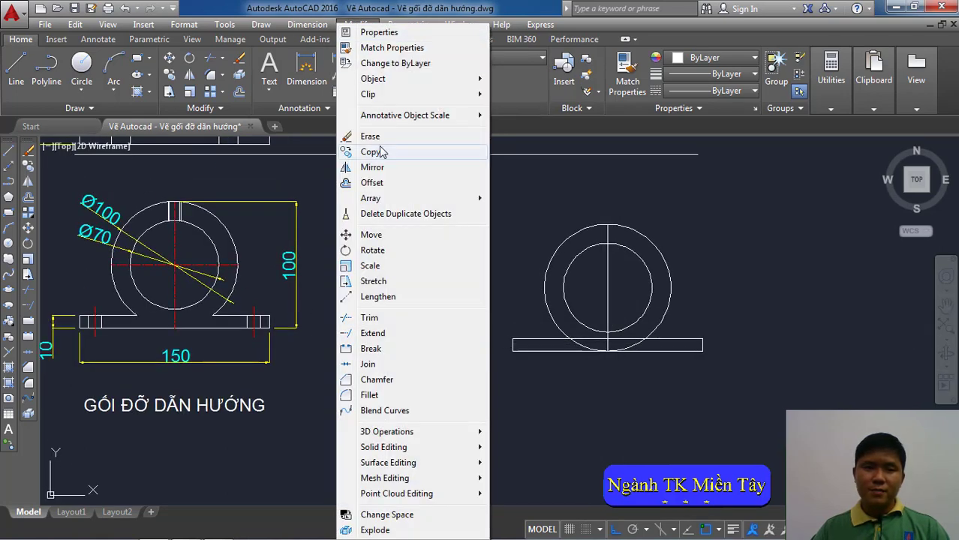
pyautogui.click(368, 318)
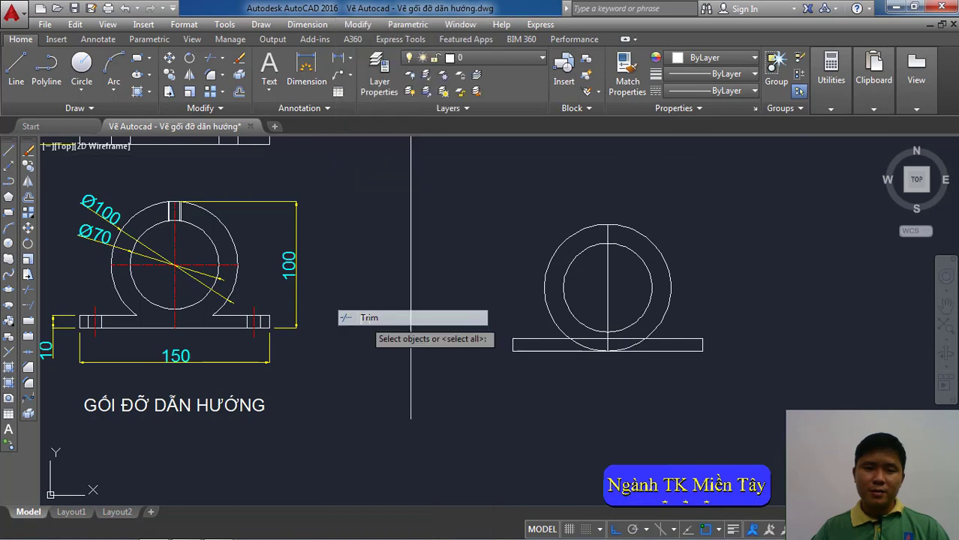
pyautogui.scroll(2, 584, 345)
pyautogui.click(584, 348)
pyautogui.click(658, 337)
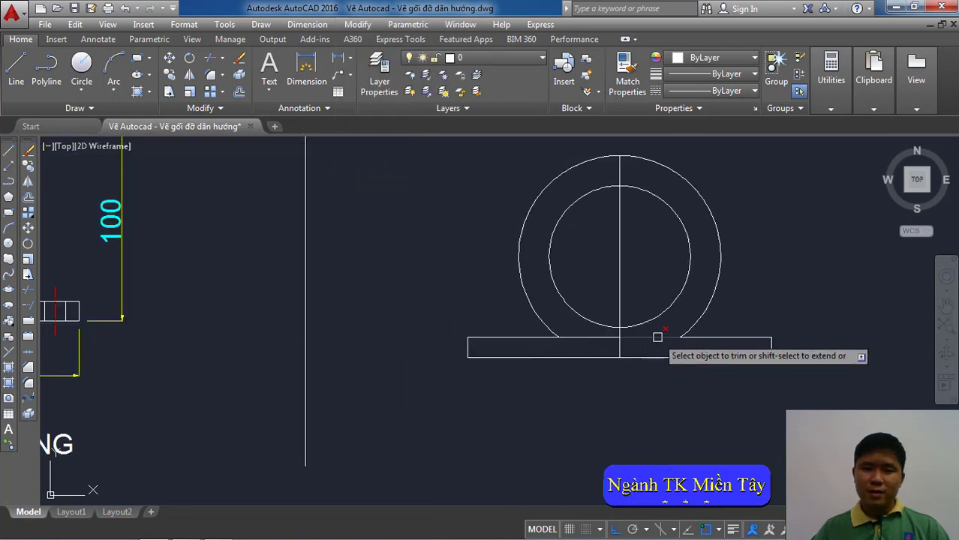
pyautogui.scroll(-2, 605, 340)
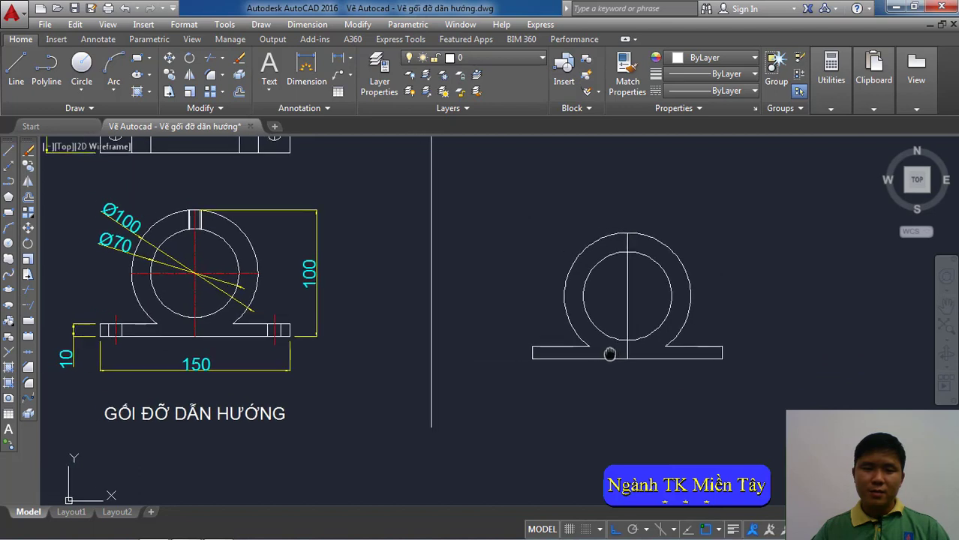
pyautogui.moveTo(597, 300); pyautogui.dragTo(636, 351, button='middle')
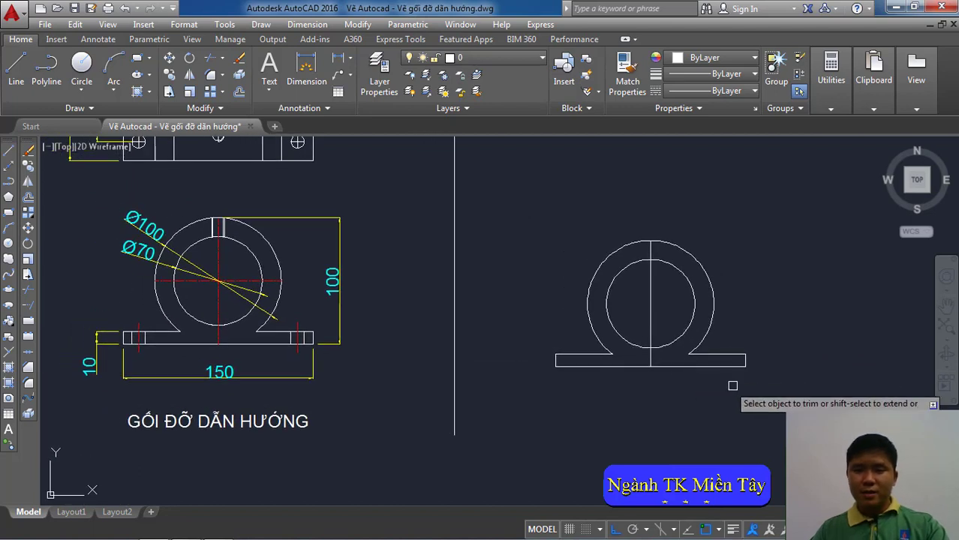
pyautogui.click(763, 386)
pyautogui.click(529, 233)
pyautogui.rightClick(523, 223)
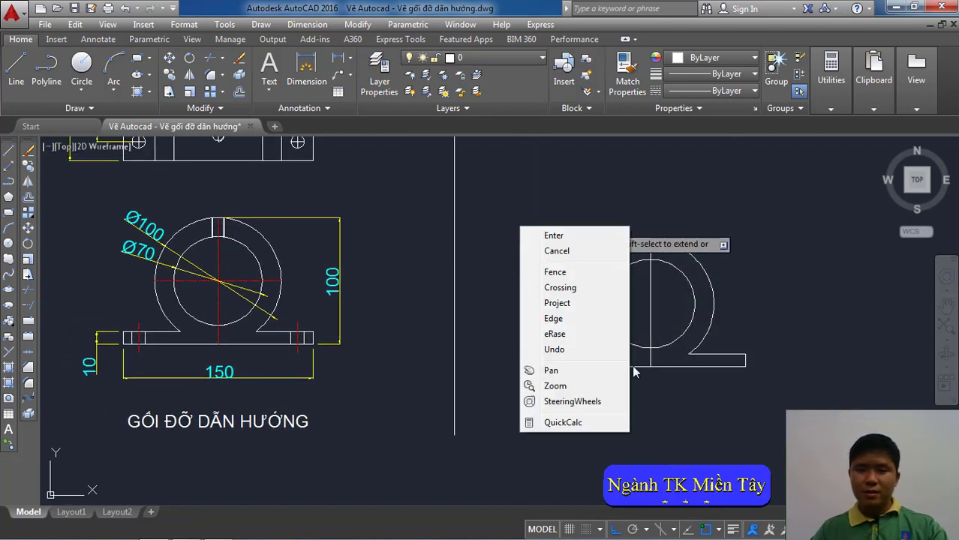
pyautogui.click(621, 353)
pyautogui.press('Return')
# - Move the whole Ω outline slightly to the left
pyautogui.write('e')
pyautogui.press('Return')
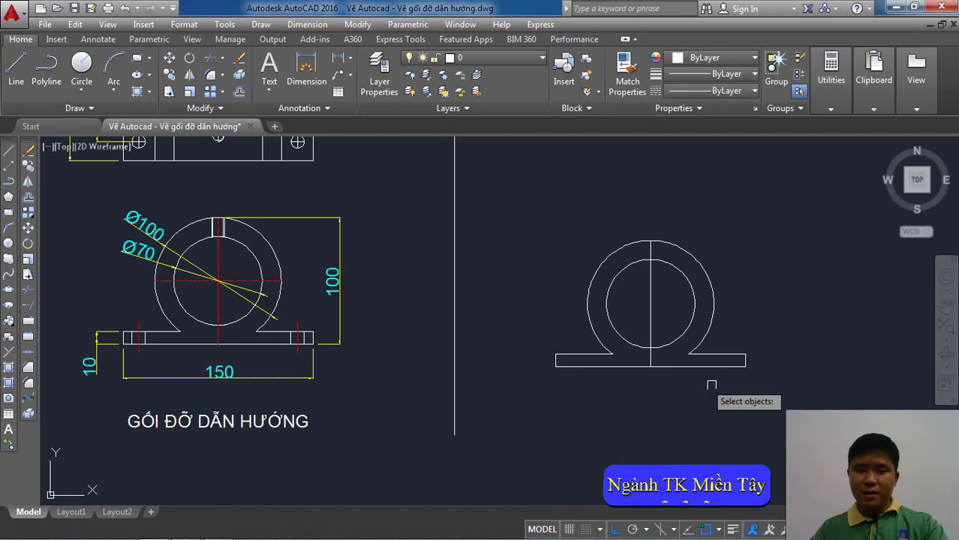
pyautogui.click(535, 208)
pyautogui.press('Return')
pyautogui.click(662, 392)
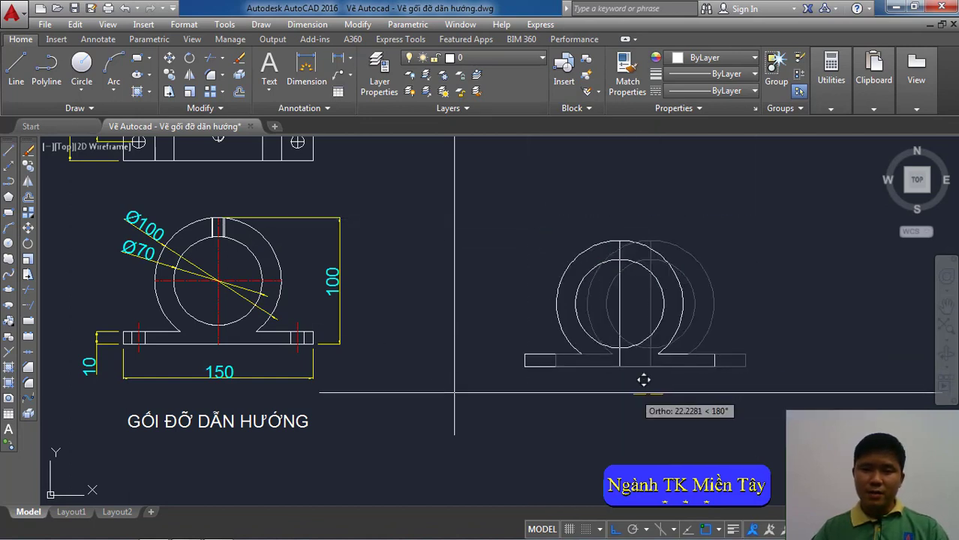
pyautogui.click(606, 392)
pyautogui.moveTo(606, 391); pyautogui.dragTo(613, 389, button='middle')
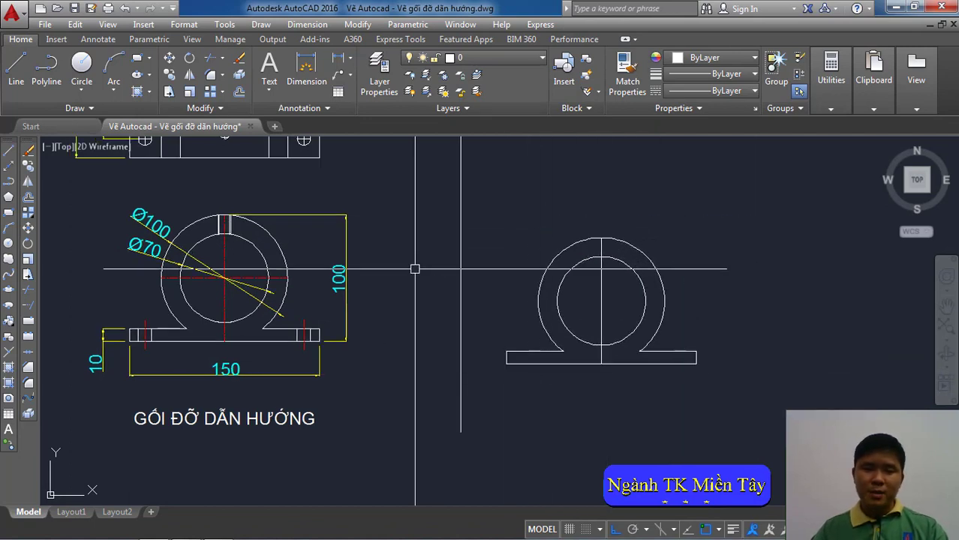
pyautogui.click(262, 24)
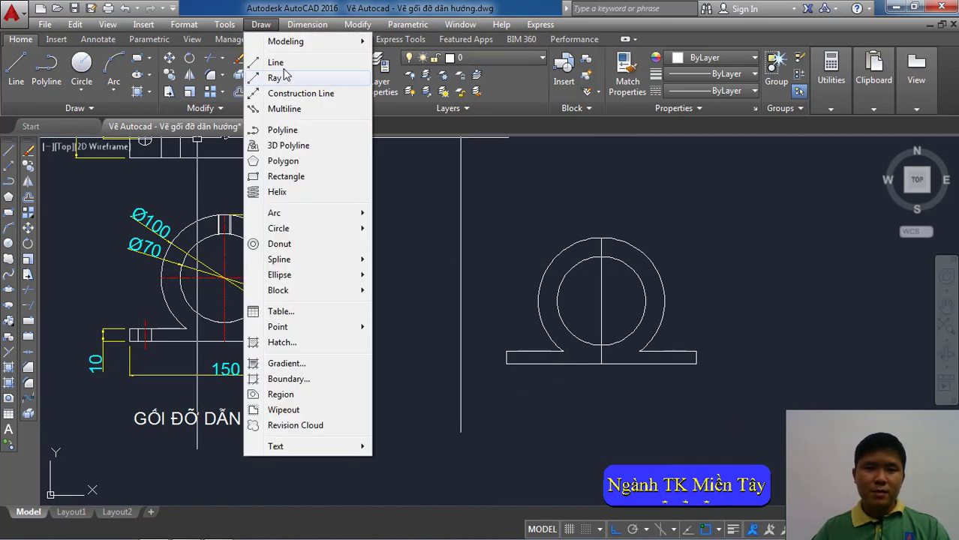
# - Draw a horizontal centre line through the circles to the right quadrant
pyautogui.click(276, 58)
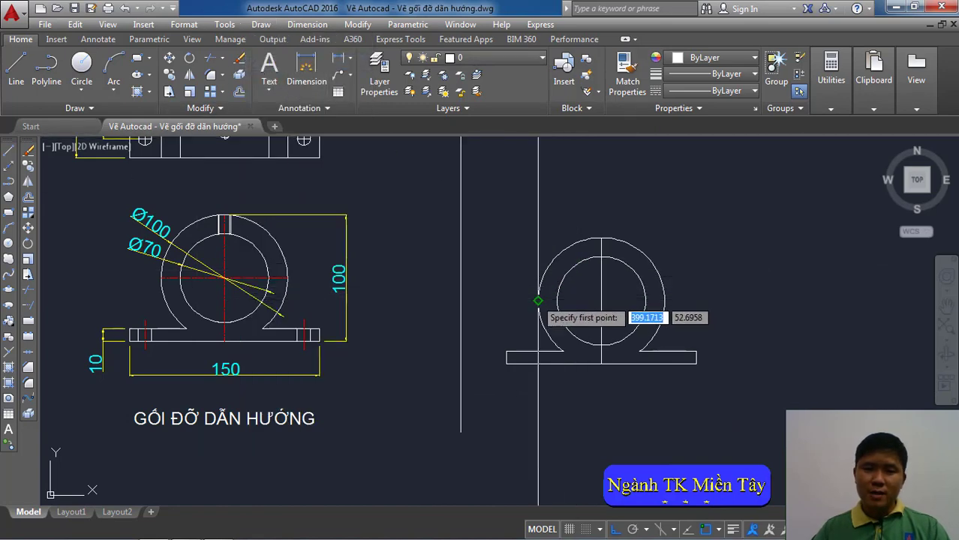
pyautogui.click(664, 300)
pyautogui.press('Return')
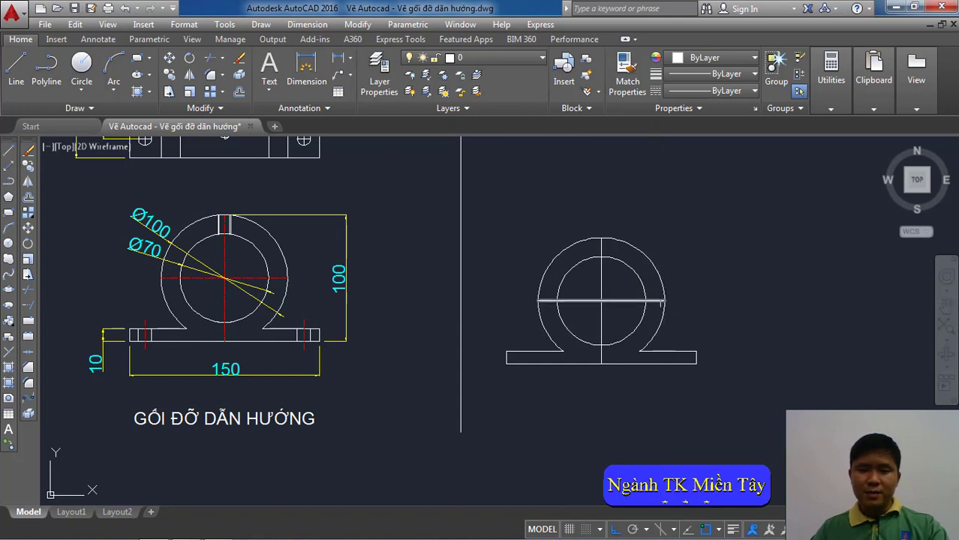
# - Match the left view's red centre-line style onto both new axes
pyautogui.click(278, 278)
pyautogui.click(616, 314)
pyautogui.click(589, 286)
pyautogui.rightClick(600, 285)
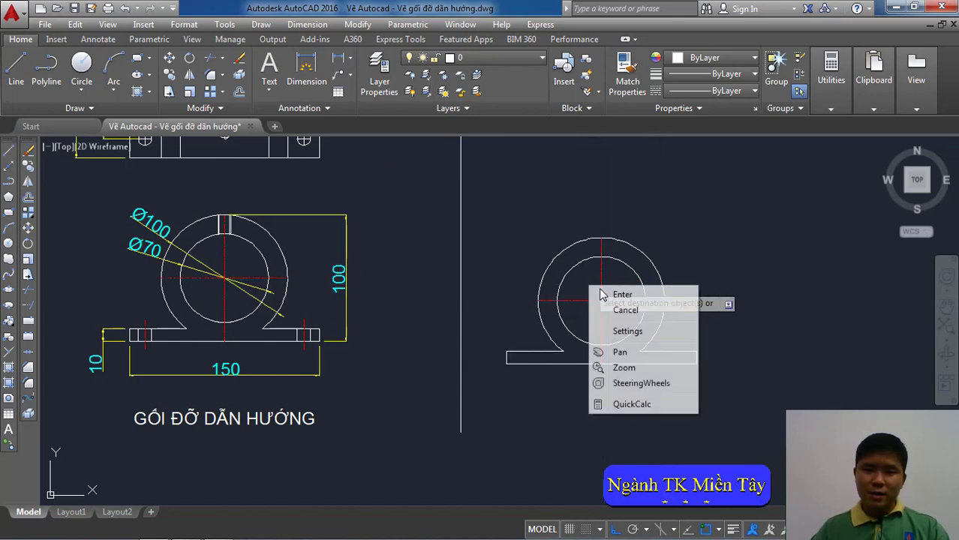
pyautogui.click(620, 293)
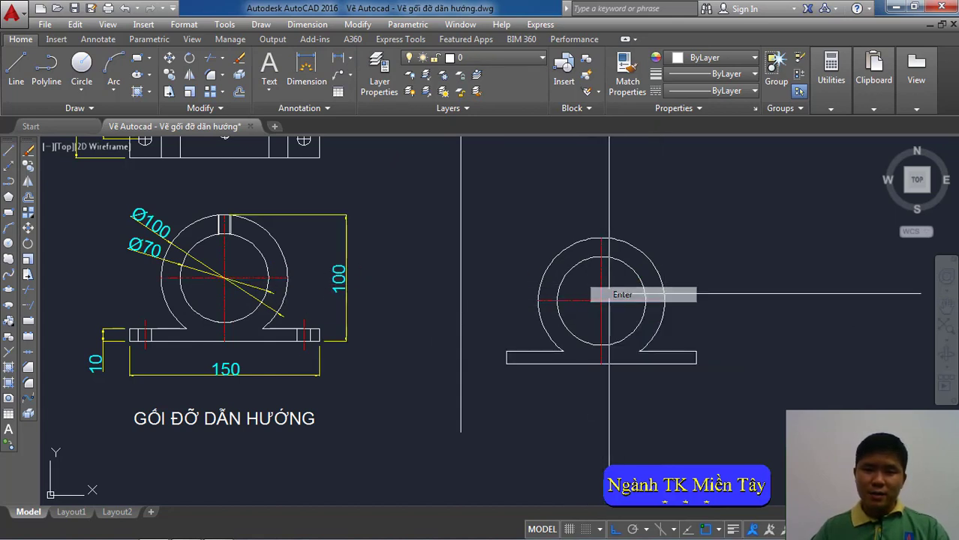
pyautogui.rightClick(552, 366)
pyautogui.click(578, 384)
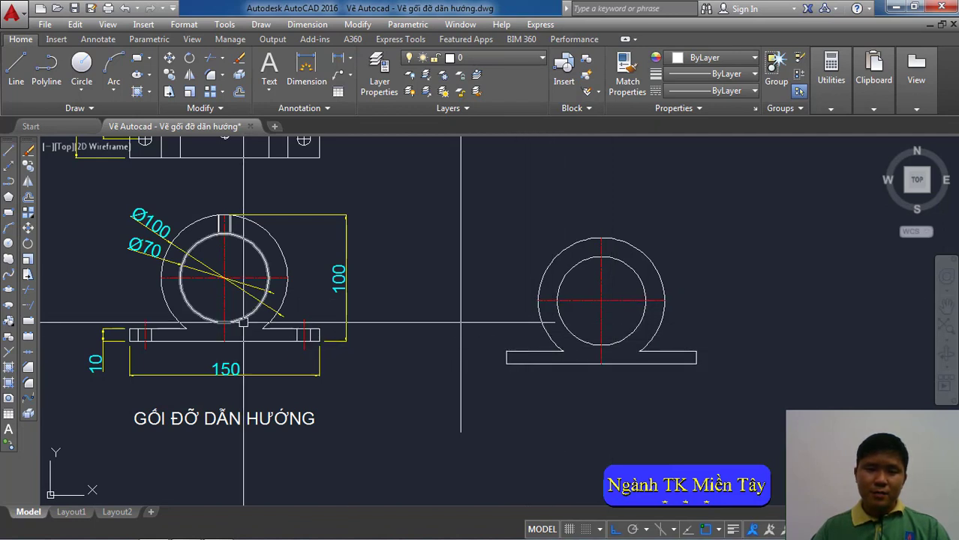
pyautogui.moveTo(460, 273)
pyautogui.mouseDown(button='middle')
pyautogui.moveTo(592, 390)
pyautogui.moveTo(604, 418)
pyautogui.mouseUp(button='middle')
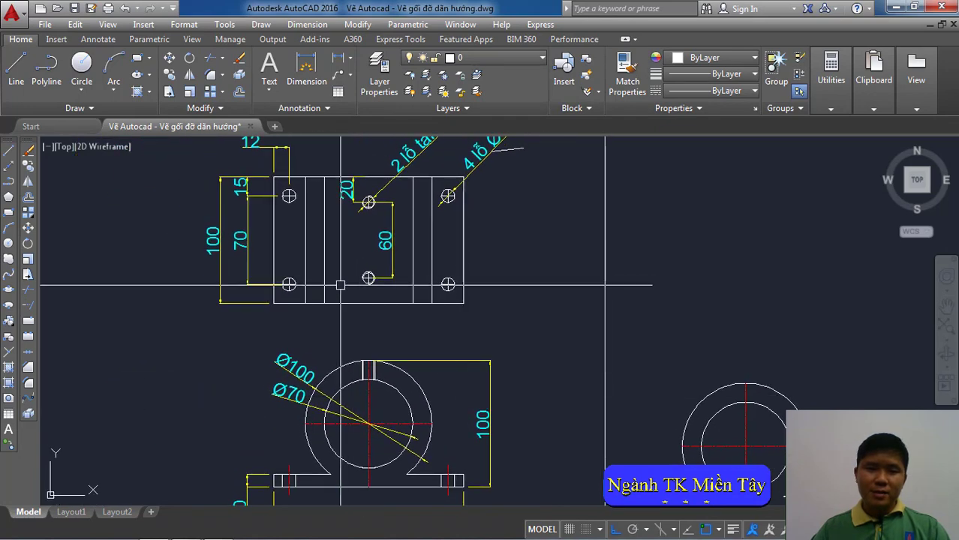
pyautogui.moveTo(327, 275); pyautogui.dragTo(332, 287, button='middle')
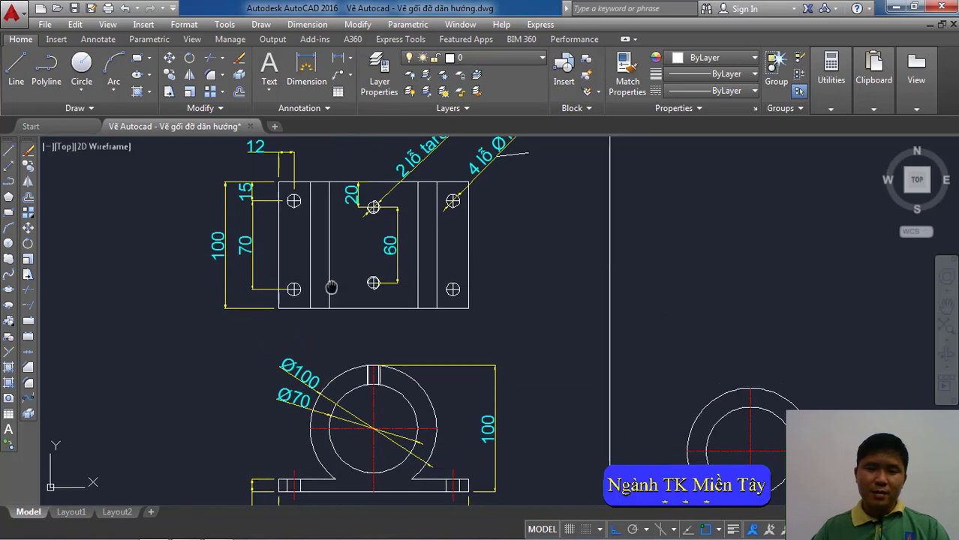
pyautogui.moveTo(296, 218); pyautogui.dragTo(311, 231, button='middle')
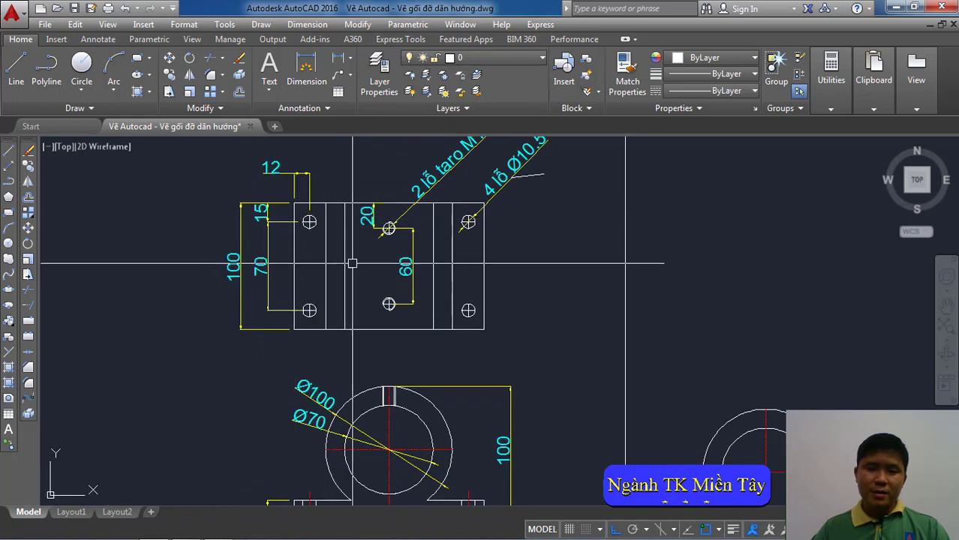
pyautogui.moveTo(506, 206); pyautogui.dragTo(536, 232, button='middle')
pyautogui.scroll(-2, 548, 264)
pyautogui.scroll(-1, 500, 263)
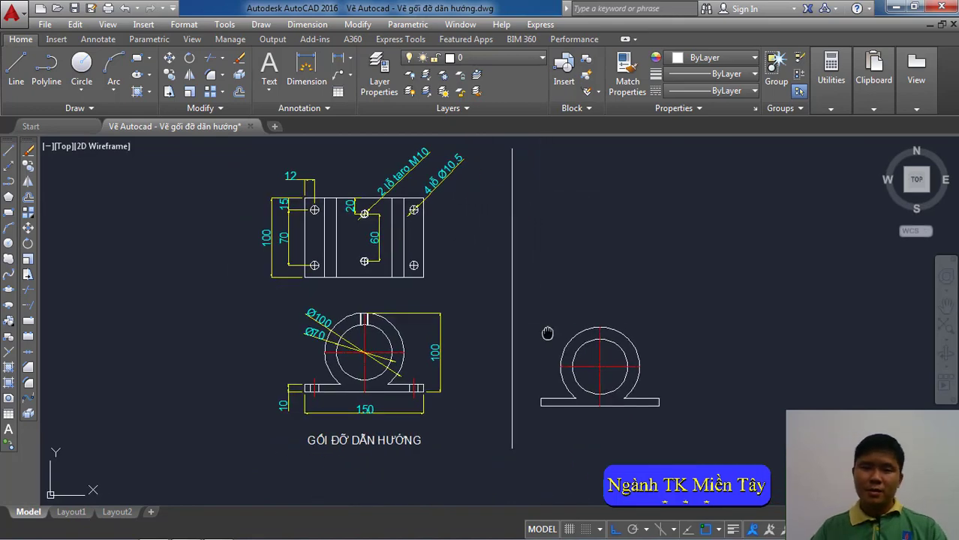
pyautogui.moveTo(549, 331); pyautogui.dragTo(518, 300, button='middle')
# - Draw the small 12-unit hole outline at the new base plate's left end
pyautogui.click(261, 28)
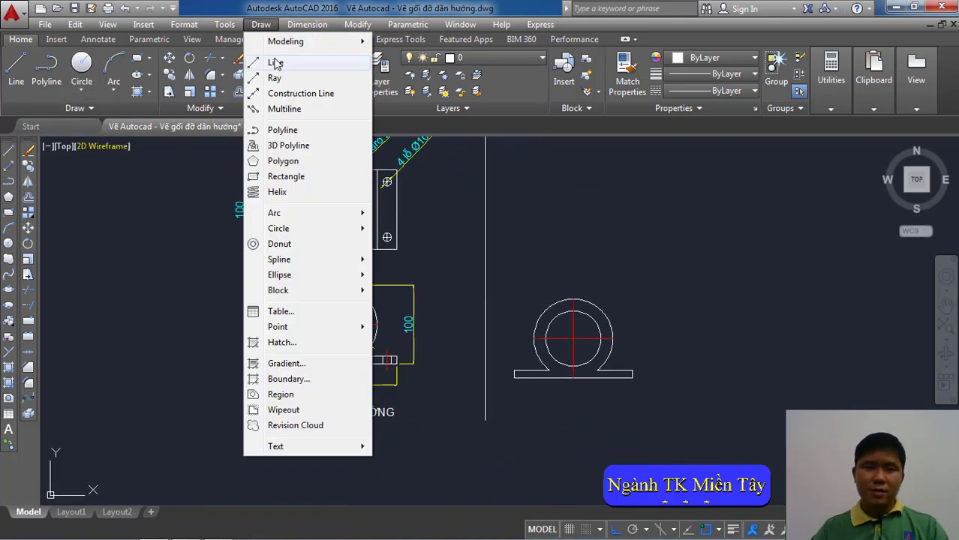
pyautogui.click(276, 60)
pyautogui.scroll(4, 517, 362)
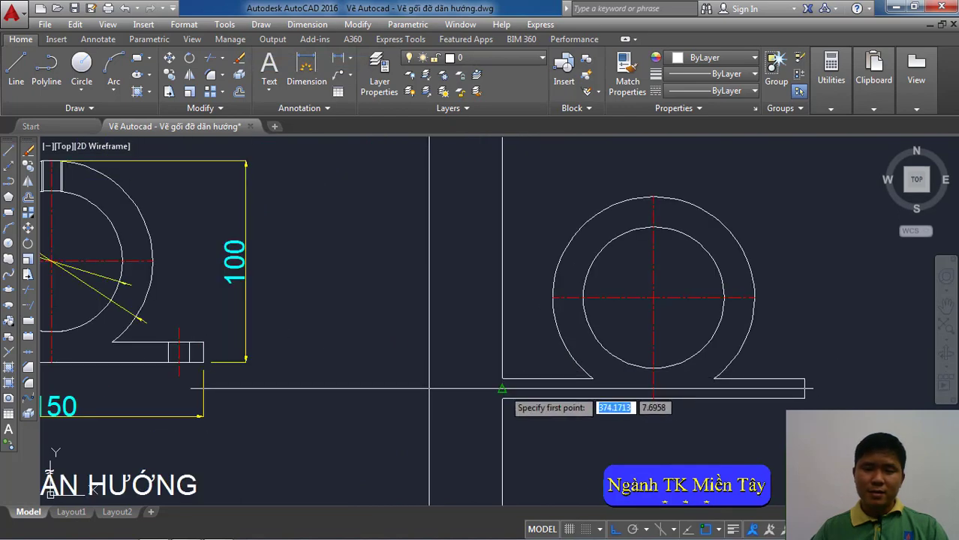
pyautogui.scroll(-4, 430, 390)
pyautogui.scroll(4, 434, 396)
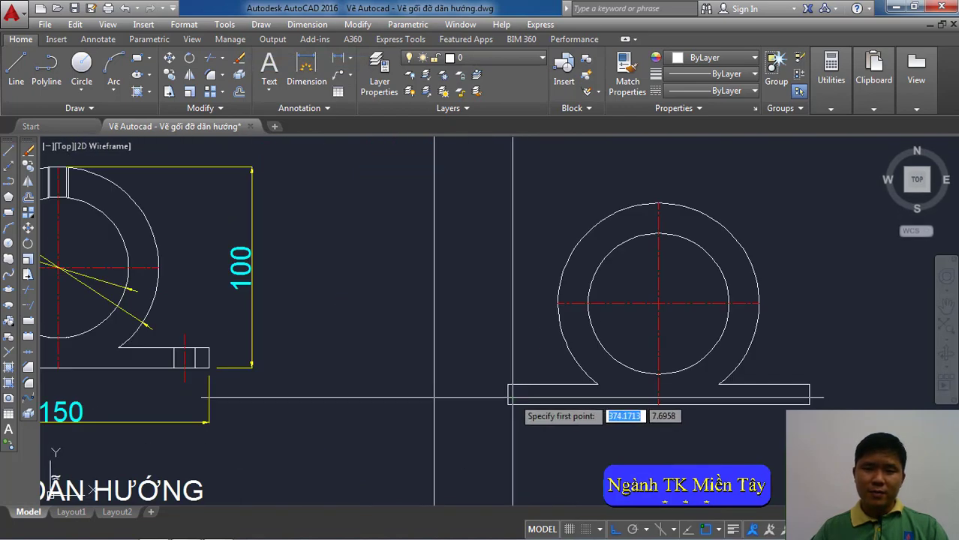
pyautogui.click(510, 396)
pyautogui.write('12')
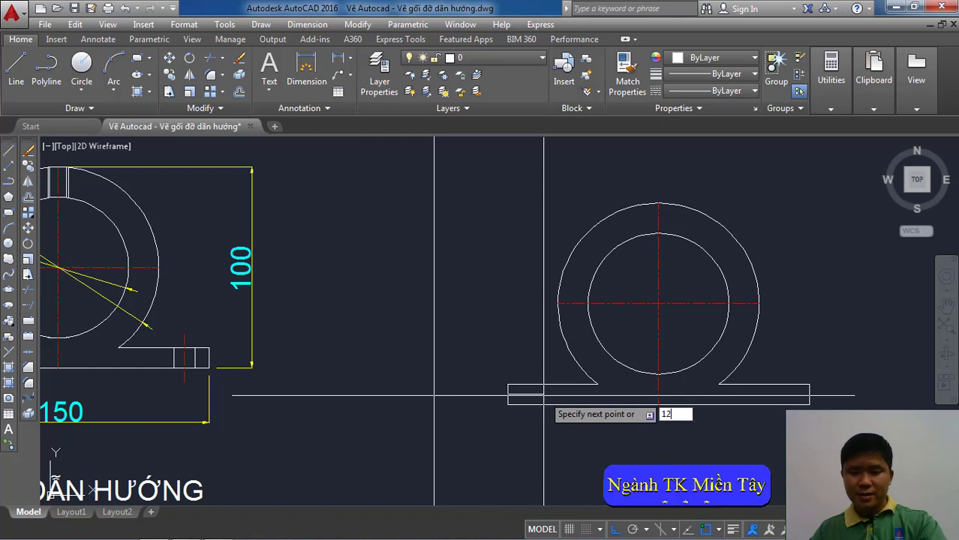
pyautogui.press('Return')
pyautogui.press('Return')
pyautogui.scroll(4, 542, 395)
pyautogui.press('Return')
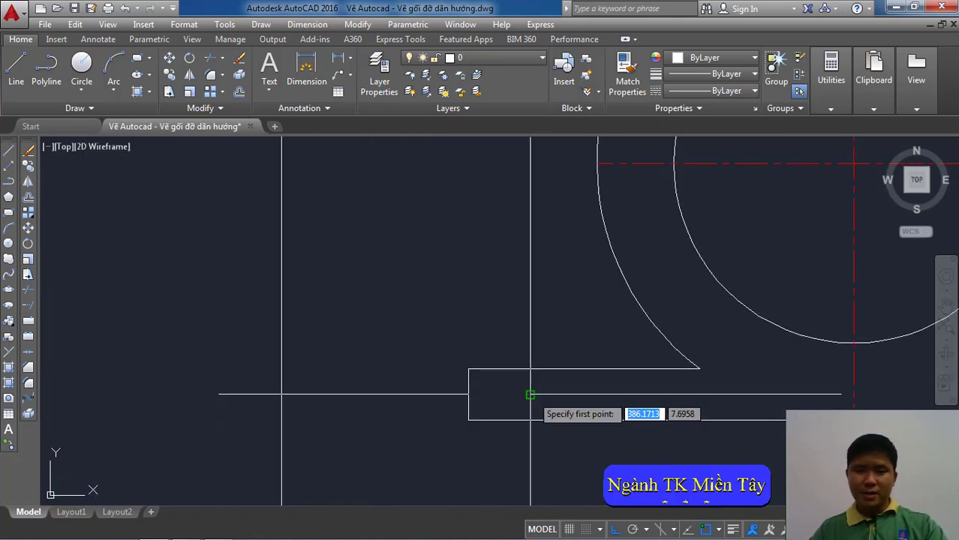
pyautogui.click(531, 396)
pyautogui.click(531, 420)
pyautogui.press('Return')
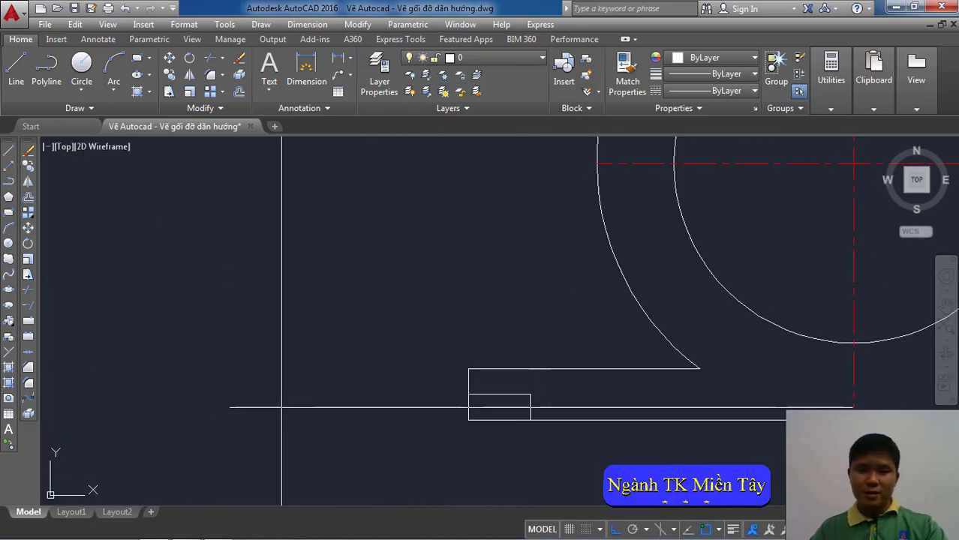
# - Stretch the hole's vertical line up to the flange top
pyautogui.click(530, 405)
pyautogui.click(530, 394)
pyautogui.click(530, 368)
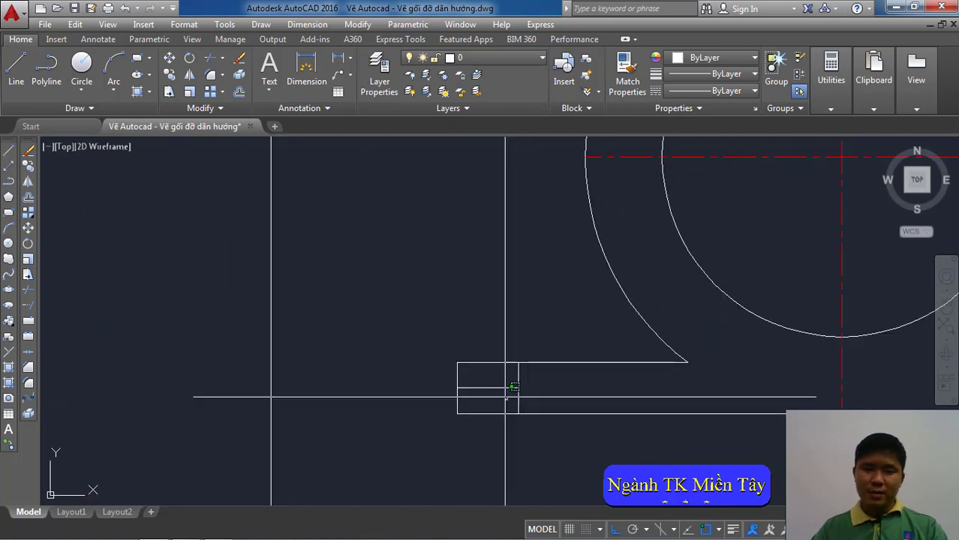
pyautogui.scroll(-2, 514, 387)
pyautogui.scroll(-3, 506, 386)
pyautogui.scroll(-2, 503, 385)
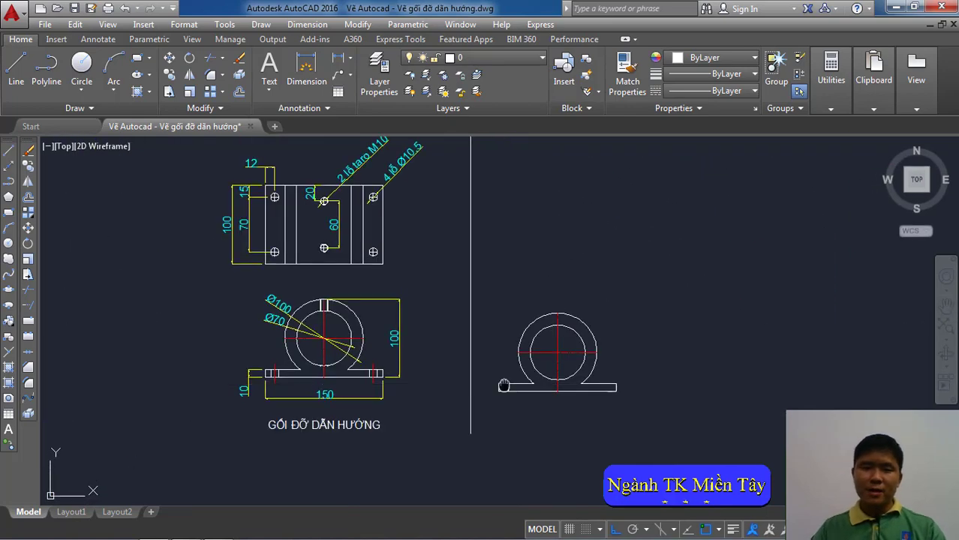
pyautogui.moveTo(503, 385); pyautogui.dragTo(513, 397, button='middle')
# - Offset the hole edge line by 5.25 to form the second edge
pyautogui.write('o')
pyautogui.press('Return')
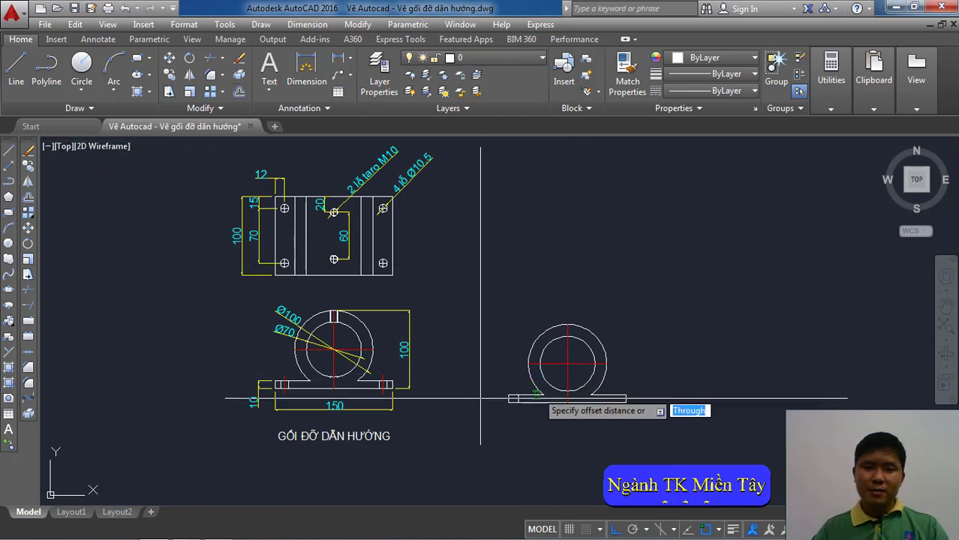
pyautogui.scroll(4, 532, 404)
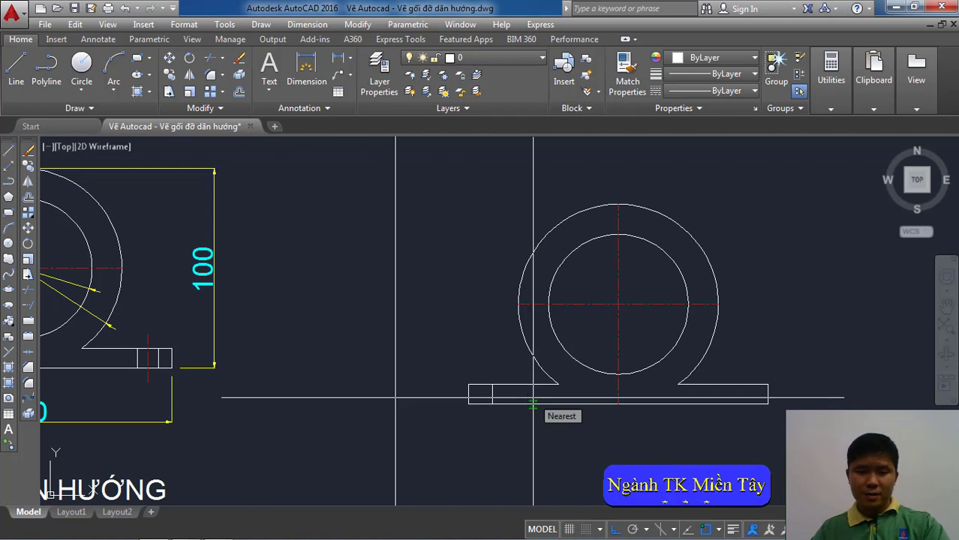
pyautogui.write('5.25')
pyautogui.press('Return')
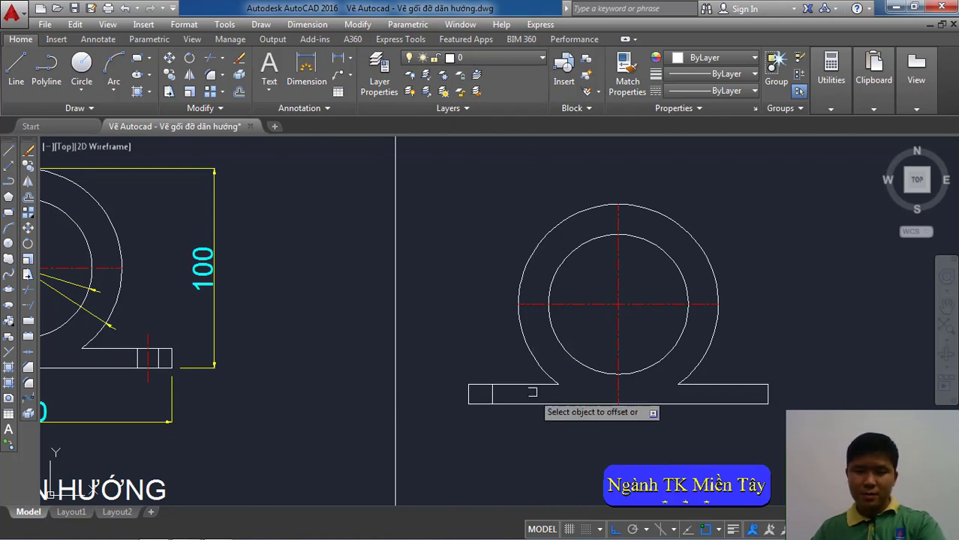
pyautogui.scroll(4, 489, 394)
pyautogui.click(489, 392)
pyautogui.click(492, 392)
pyautogui.click(493, 392)
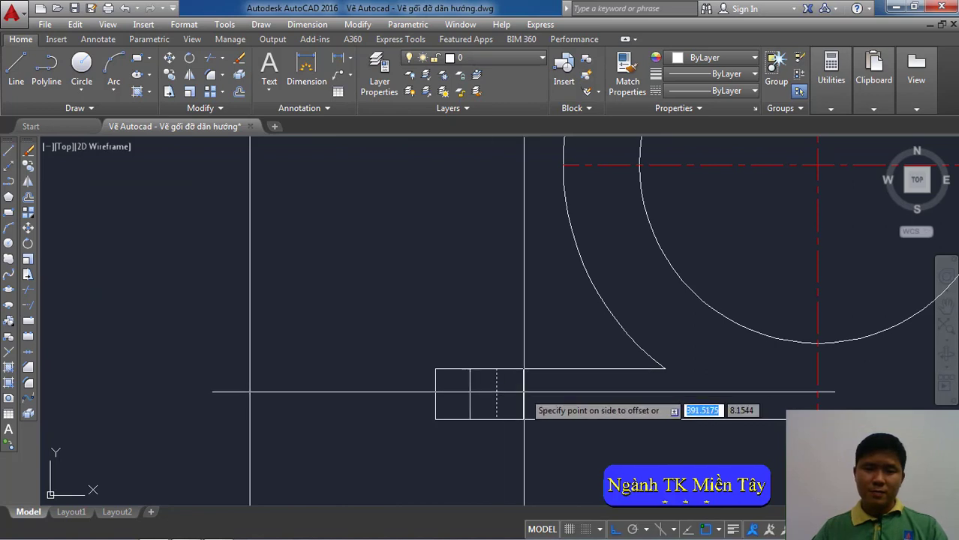
pyautogui.scroll(-2, 493, 392)
# - Stretch the new short vertical line up past the flange
pyautogui.click(496, 393)
pyautogui.click(496, 377)
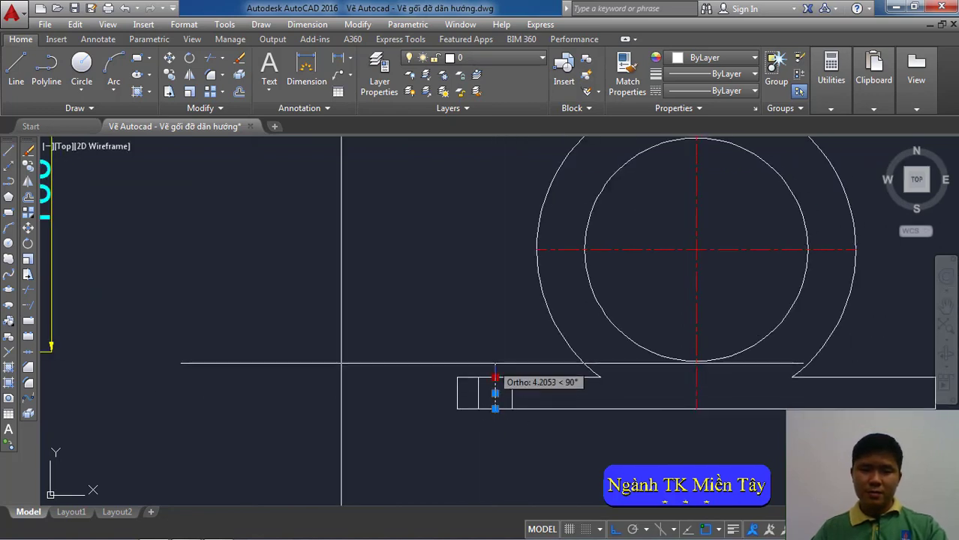
pyautogui.click(495, 363)
pyautogui.click(497, 403)
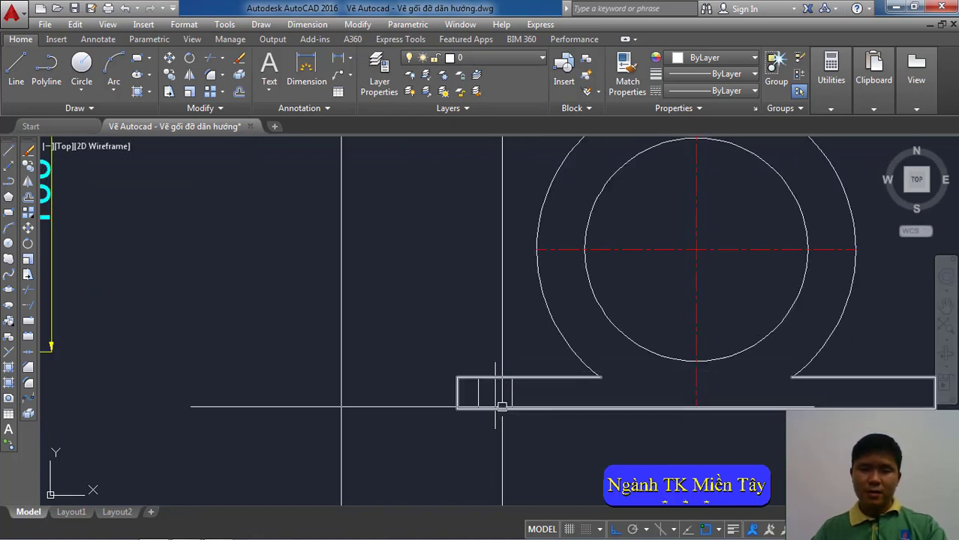
pyautogui.scroll(-4, 497, 405)
pyautogui.scroll(2, 501, 413)
pyautogui.moveTo(500, 413); pyautogui.dragTo(508, 410, button='middle')
pyautogui.write('ma')
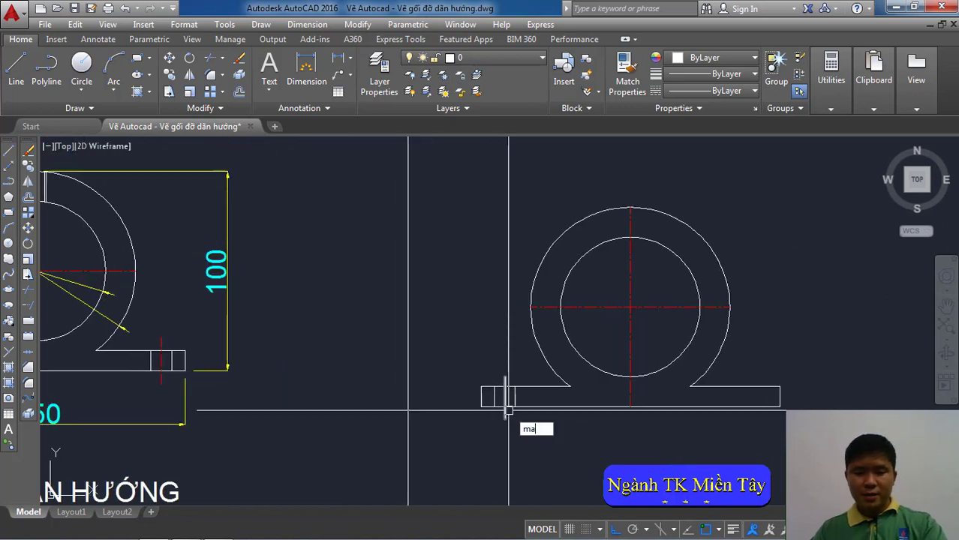
# - Give the short vertical hole line the red centerline style with Match Properties
pyautogui.press('Return')
pyautogui.click(627, 344)
pyautogui.scroll(4, 526, 398)
pyautogui.click(470, 393)
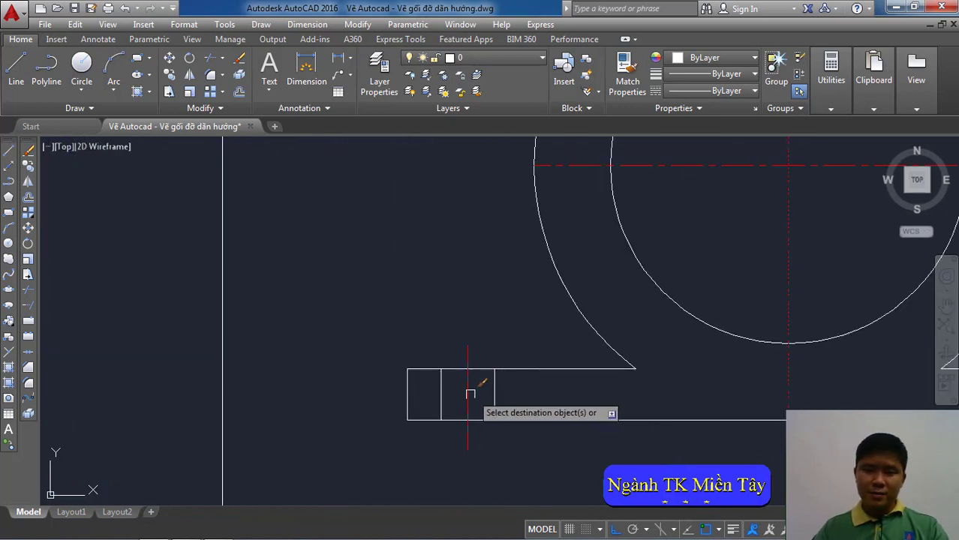
pyautogui.rightClick(469, 394)
pyautogui.click(493, 400)
pyautogui.scroll(-3, 525, 397)
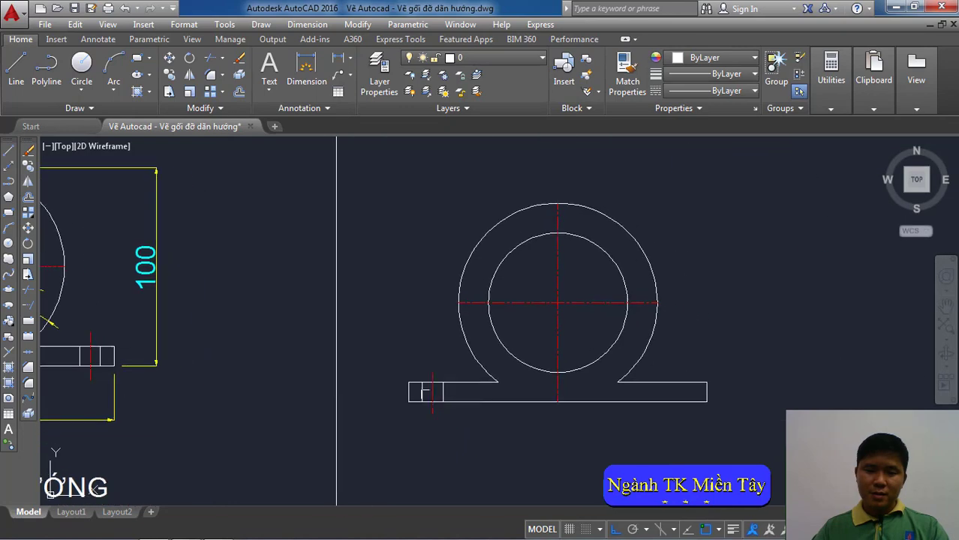
pyautogui.scroll(-2, 539, 398)
pyautogui.scroll(2, 450, 401)
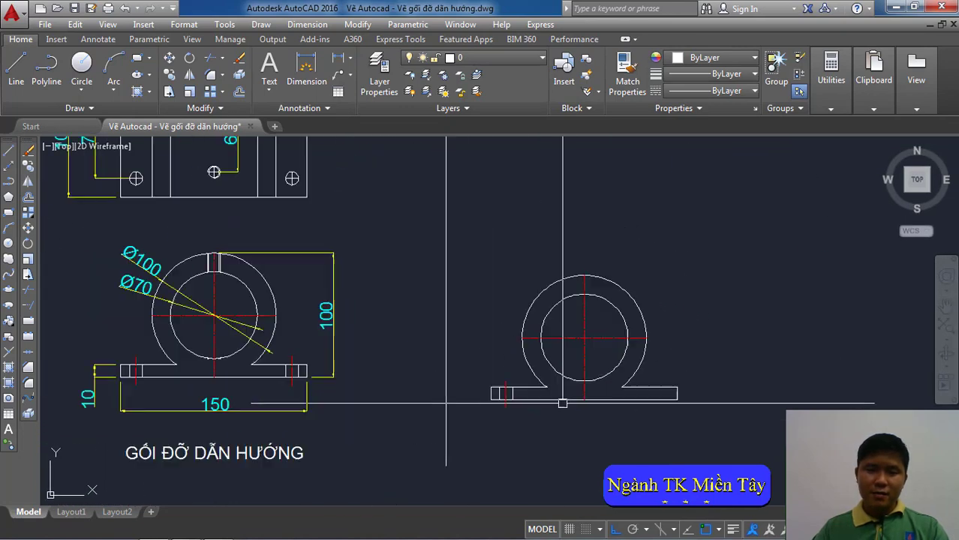
pyautogui.scroll(2, 466, 406)
pyautogui.moveTo(466, 406); pyautogui.dragTo(452, 420, button='middle')
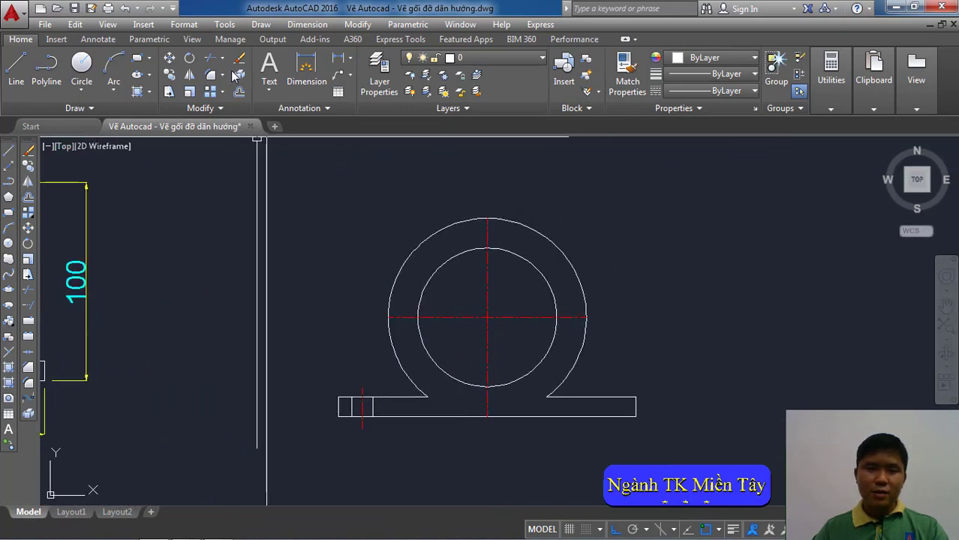
# - Mirror the left base hole lines about the base centre, keeping the original hole
pyautogui.click(356, 24)
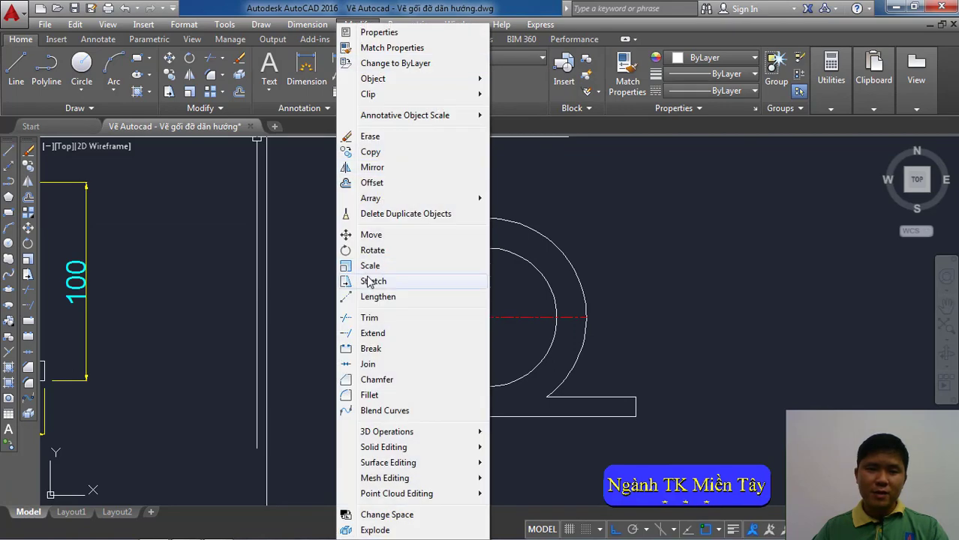
pyautogui.click(372, 167)
pyautogui.scroll(2, 357, 417)
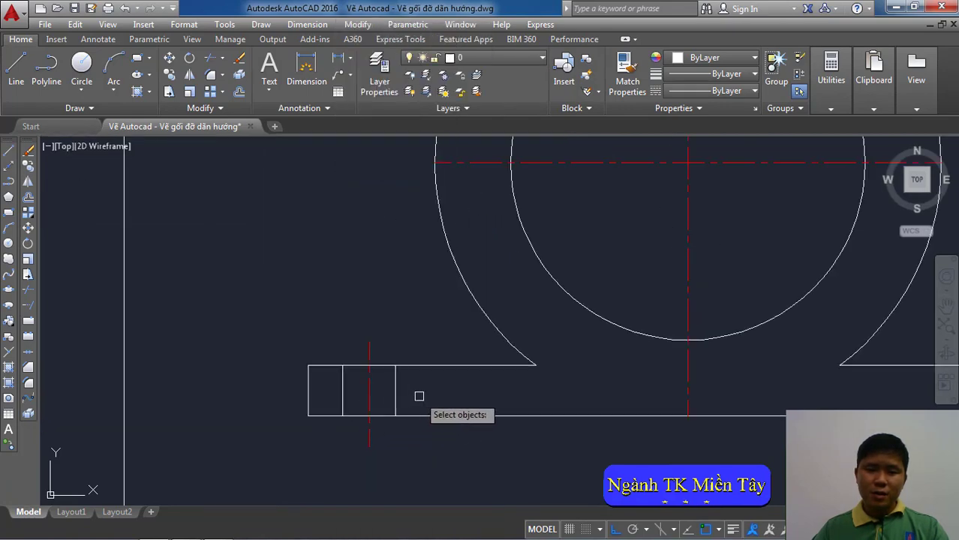
pyautogui.click(382, 367)
pyautogui.click(319, 405)
pyautogui.scroll(-3, 319, 405)
pyautogui.press('Return')
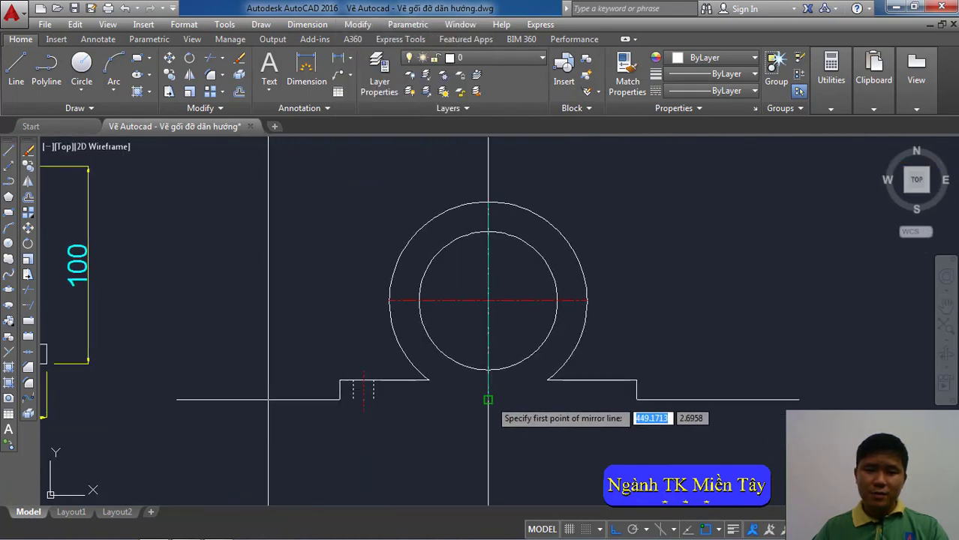
pyautogui.click(488, 399)
pyautogui.rightClick(501, 293)
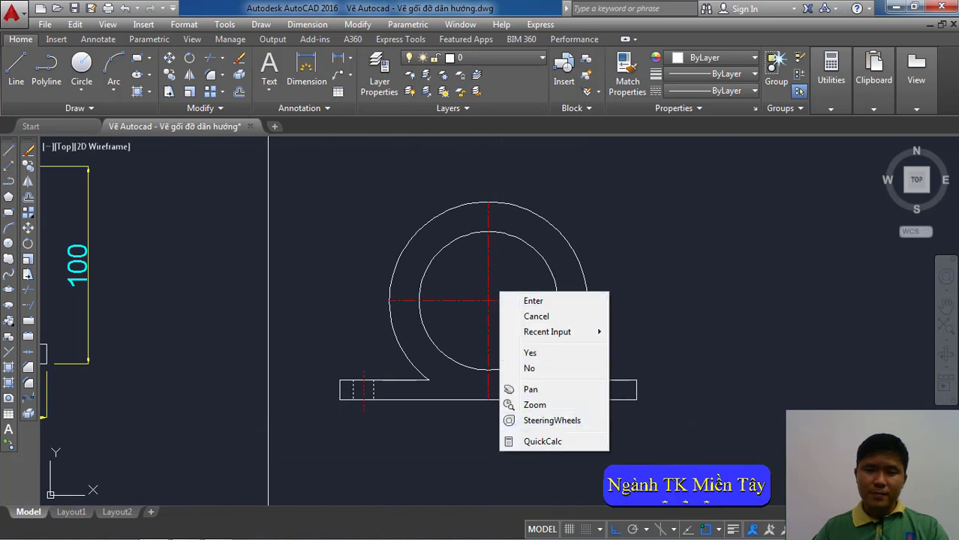
pyautogui.click(529, 367)
pyautogui.scroll(-2, 529, 368)
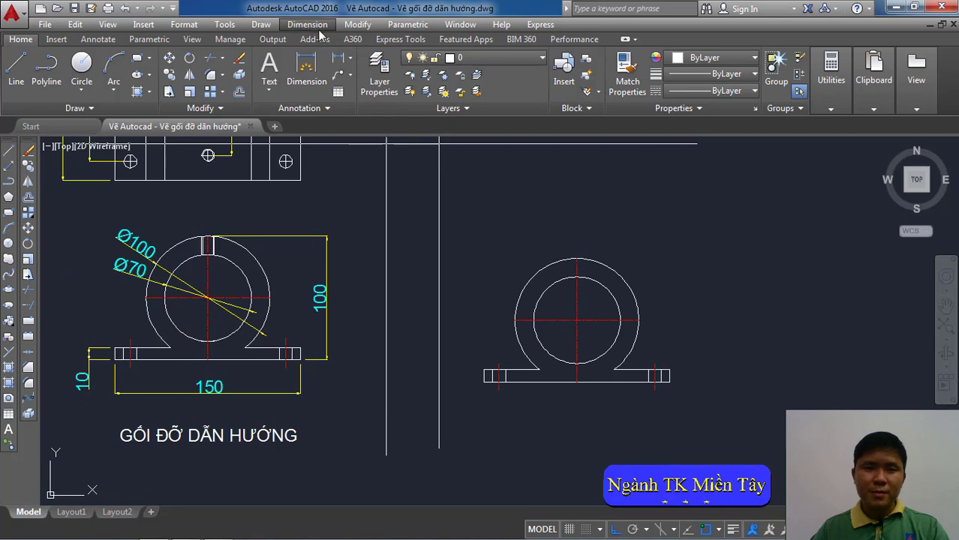
# - Add a vertical 100 linear dimension from circle top to base bottom, right of the view
pyautogui.click(309, 24)
pyautogui.click(315, 63)
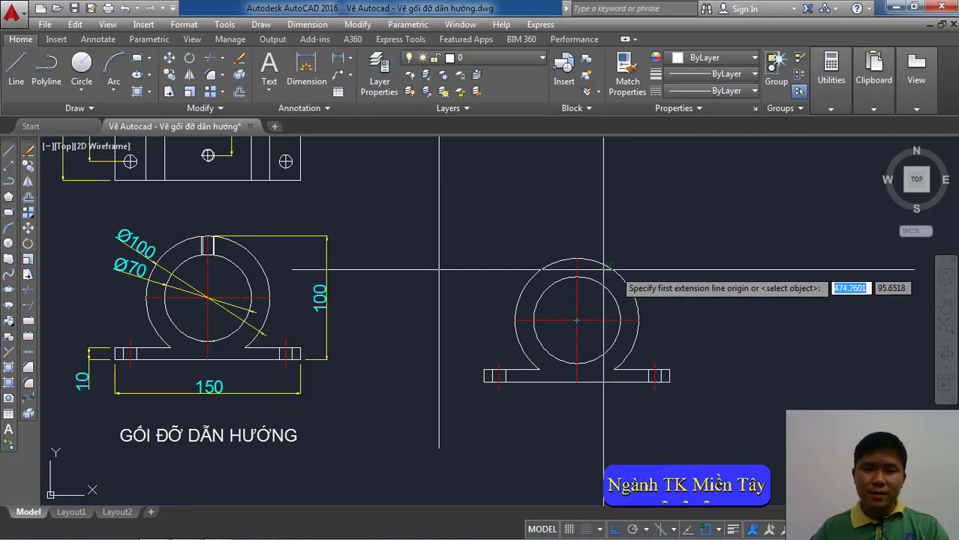
pyautogui.click(577, 259)
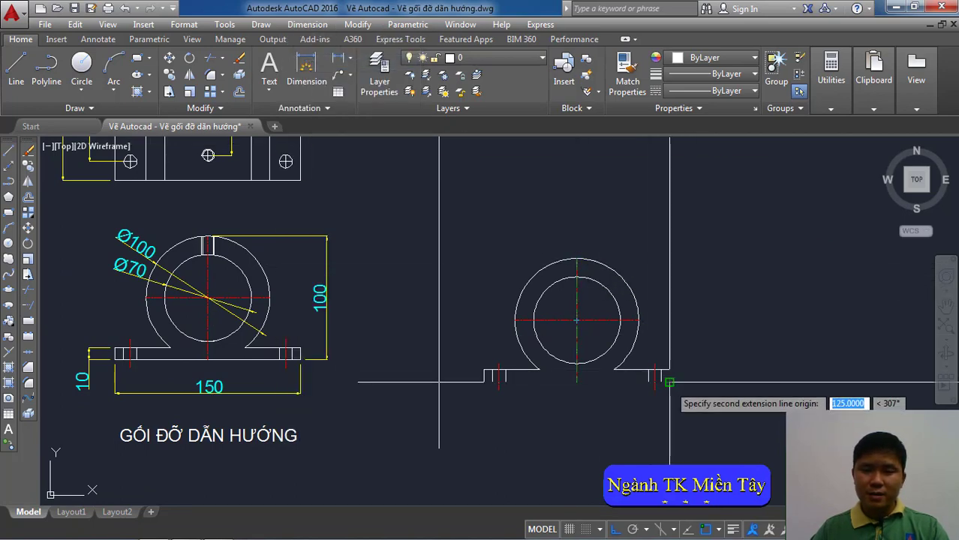
pyautogui.click(669, 381)
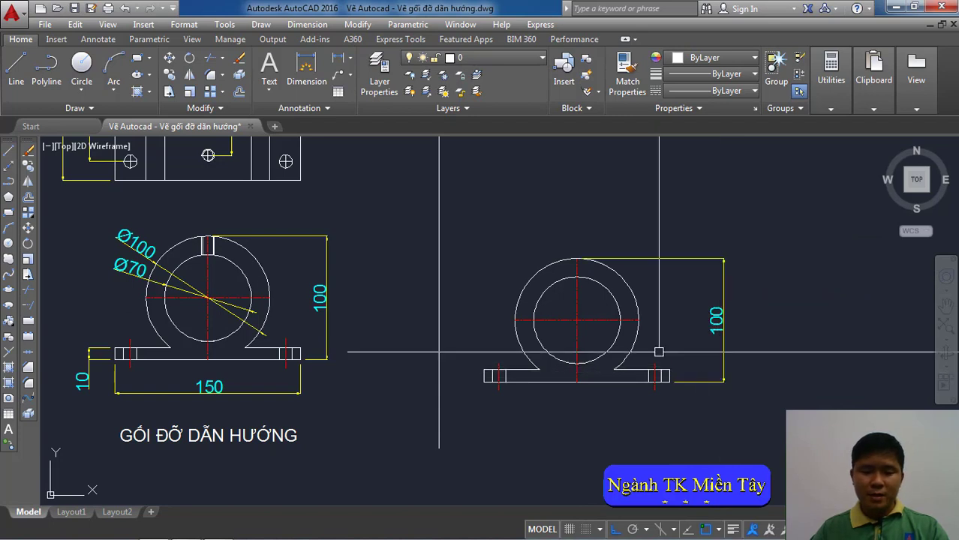
pyautogui.click(723, 353)
# - Add Ø100 and Ø70 diameter dimensions to the outer and inner circles
pyautogui.click(350, 57)
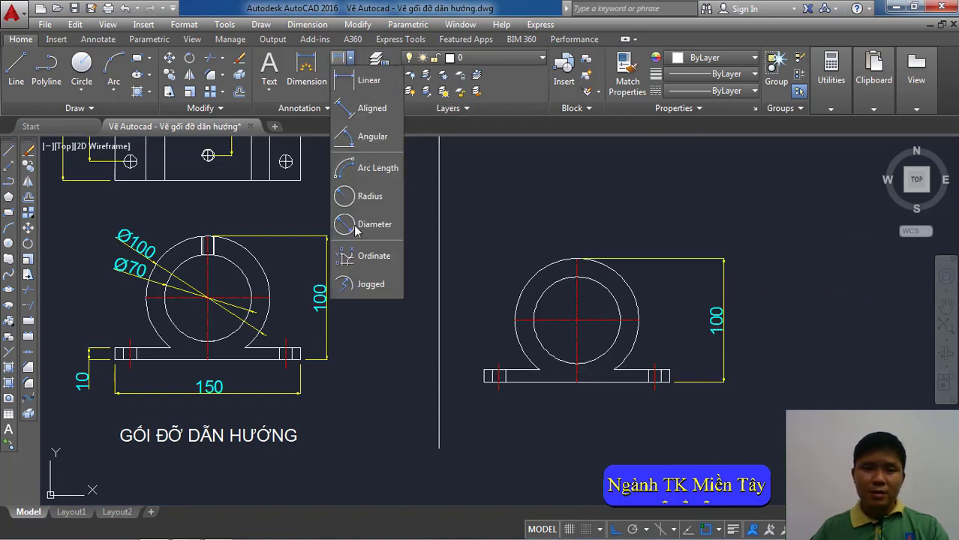
pyautogui.click(364, 239)
pyautogui.click(543, 267)
pyautogui.click(529, 242)
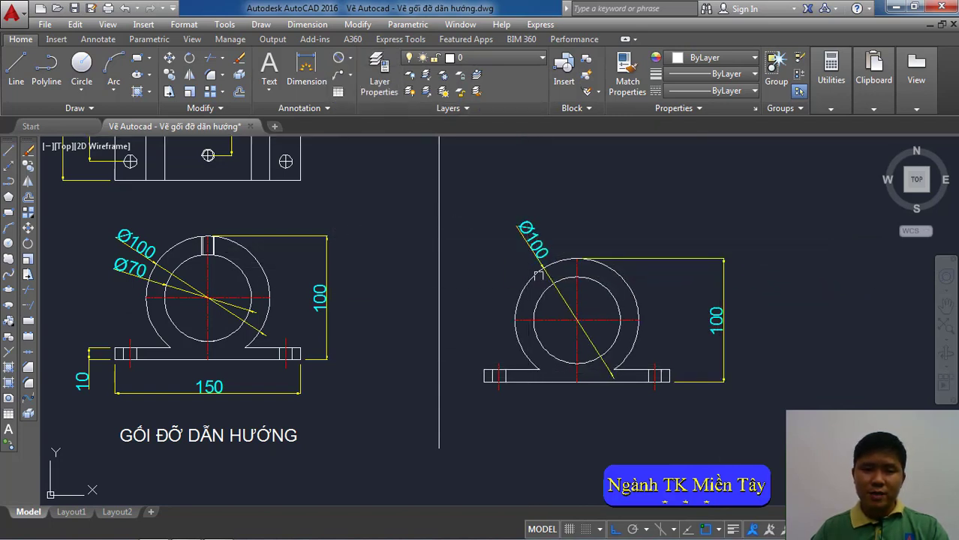
pyautogui.click(538, 298)
pyautogui.click(504, 261)
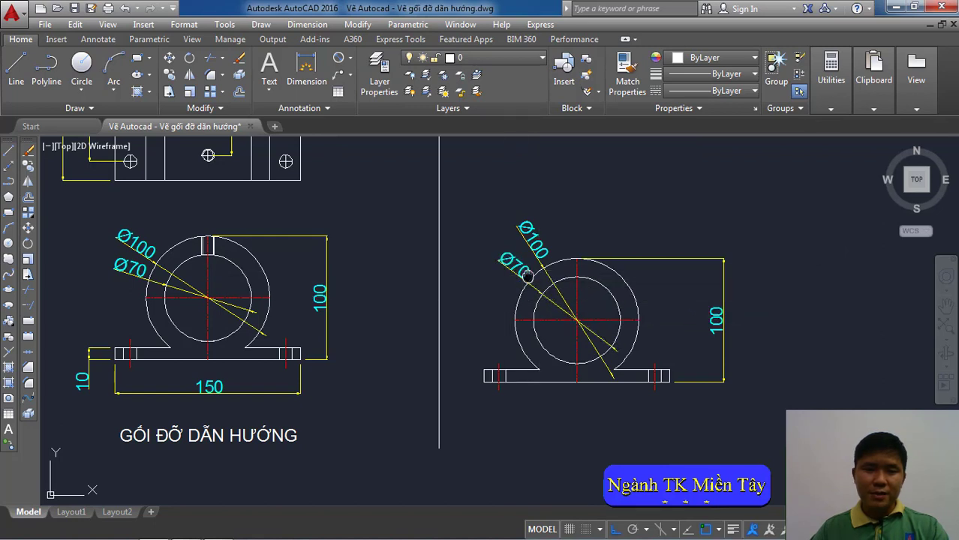
# - Dimension the 10 base thickness on the left side of the base
pyautogui.click(350, 58)
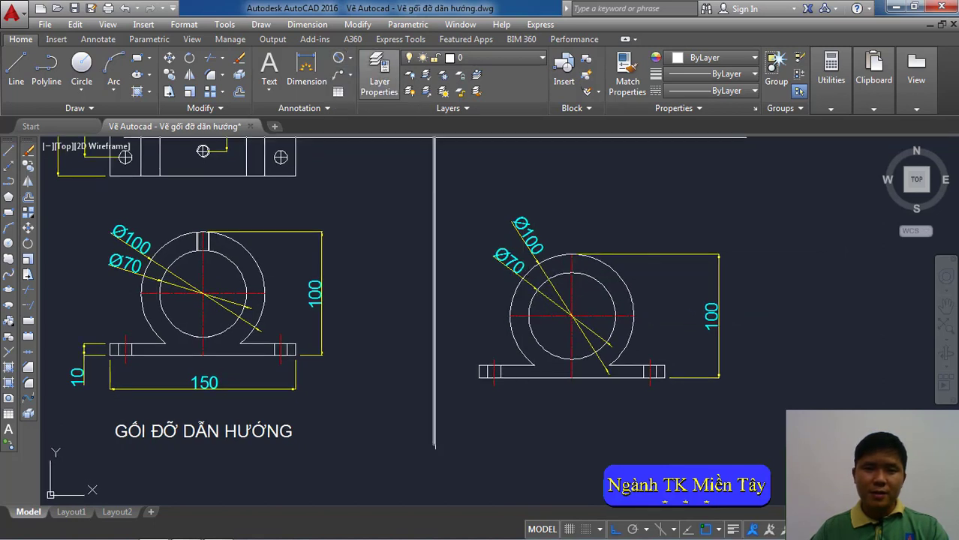
pyautogui.click(364, 75)
pyautogui.scroll(2, 477, 381)
pyautogui.click(478, 356)
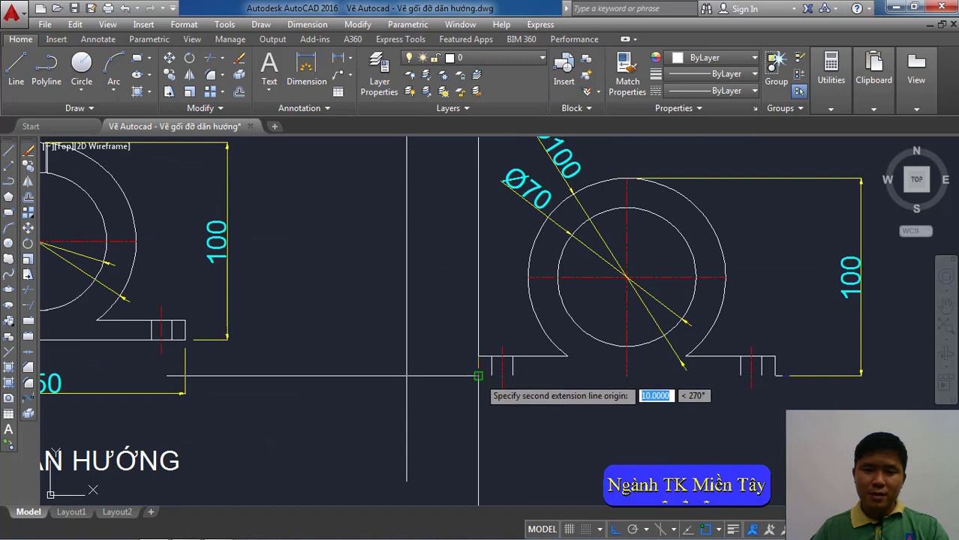
pyautogui.click(478, 376)
pyautogui.click(459, 394)
pyautogui.moveTo(480, 388)
pyautogui.mouseDown(button='middle')
pyautogui.moveTo(494, 381)
pyautogui.moveTo(457, 371)
pyautogui.mouseUp(button='middle')
pyautogui.scroll(-2, 494, 382)
# - Dimension the 150 overall base length below the base
pyautogui.press('space')
pyautogui.click(499, 366)
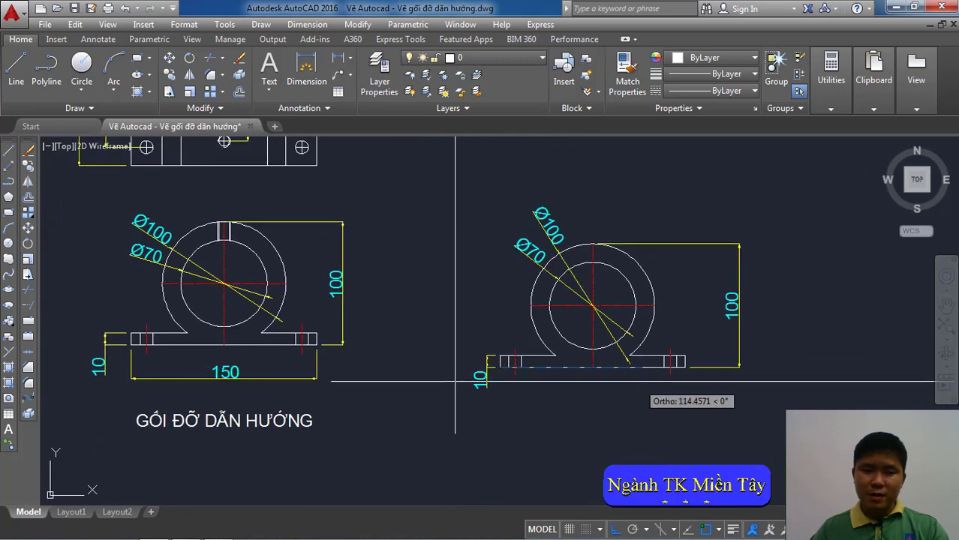
pyautogui.scroll(3, 642, 376)
pyautogui.click(749, 349)
pyautogui.click(739, 436)
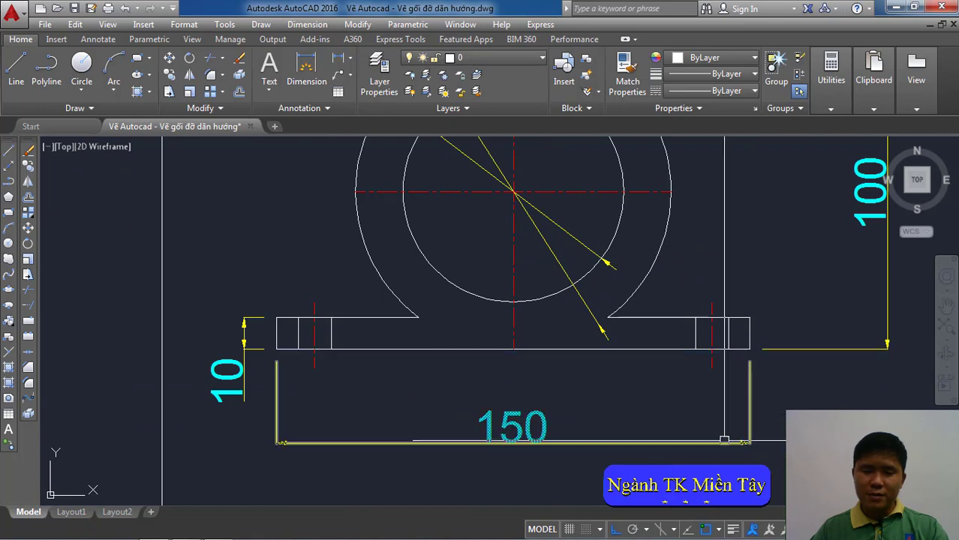
pyautogui.scroll(-3, 739, 435)
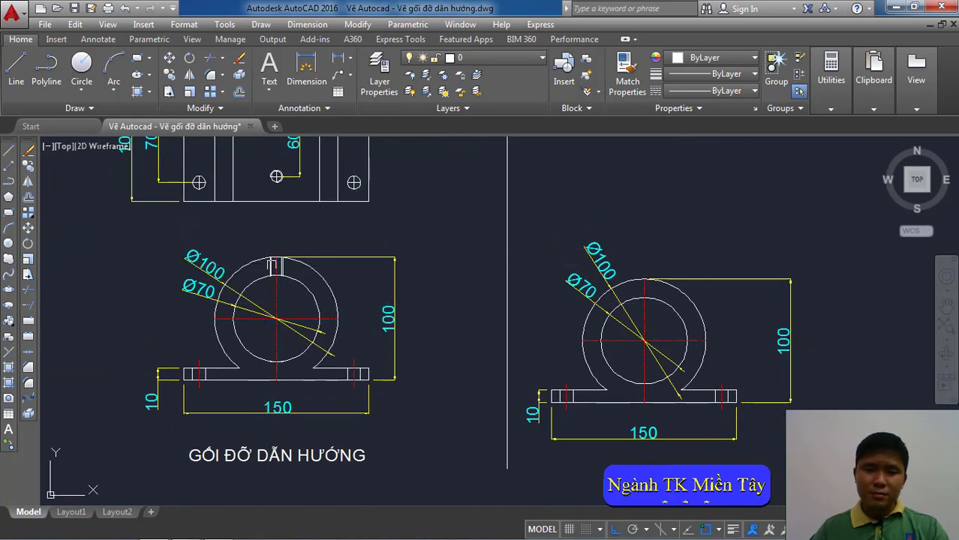
# - Offset the vertical centre line 4.25 to the right, then offset the new line again
pyautogui.scroll(3, 654, 293)
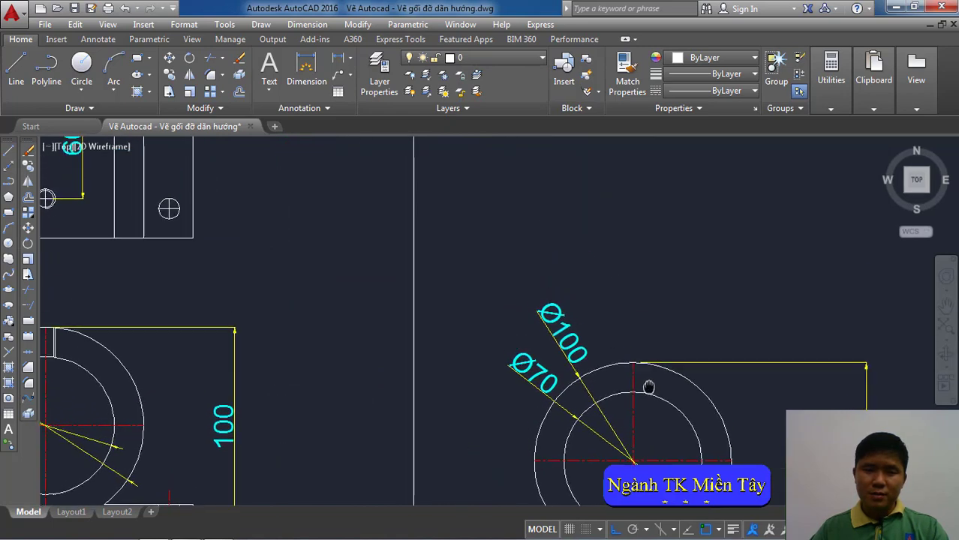
pyautogui.scroll(-3, 462, 316)
pyautogui.scroll(2, 408, 195)
pyautogui.scroll(-2, 409, 195)
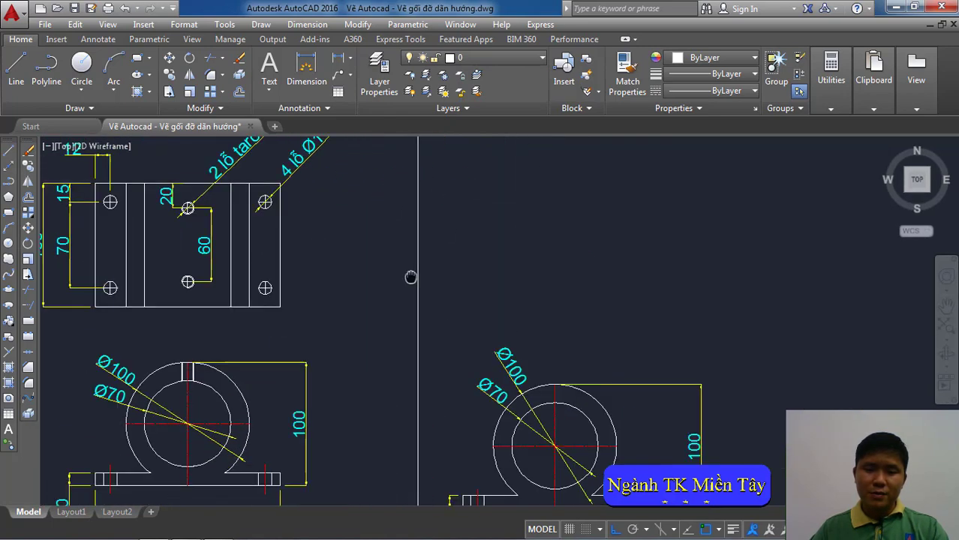
pyautogui.scroll(3, 411, 274)
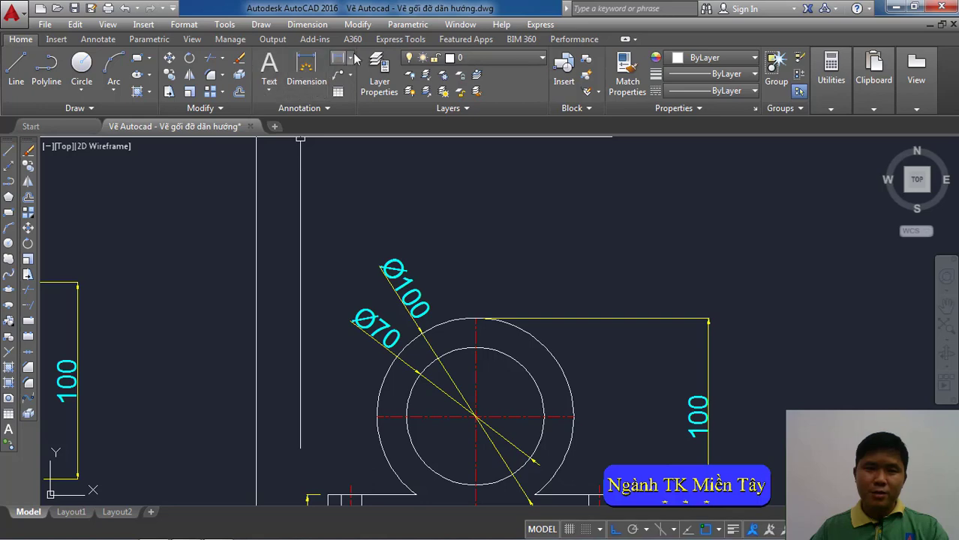
pyautogui.click(357, 24)
pyautogui.click(373, 183)
pyautogui.write('4.25')
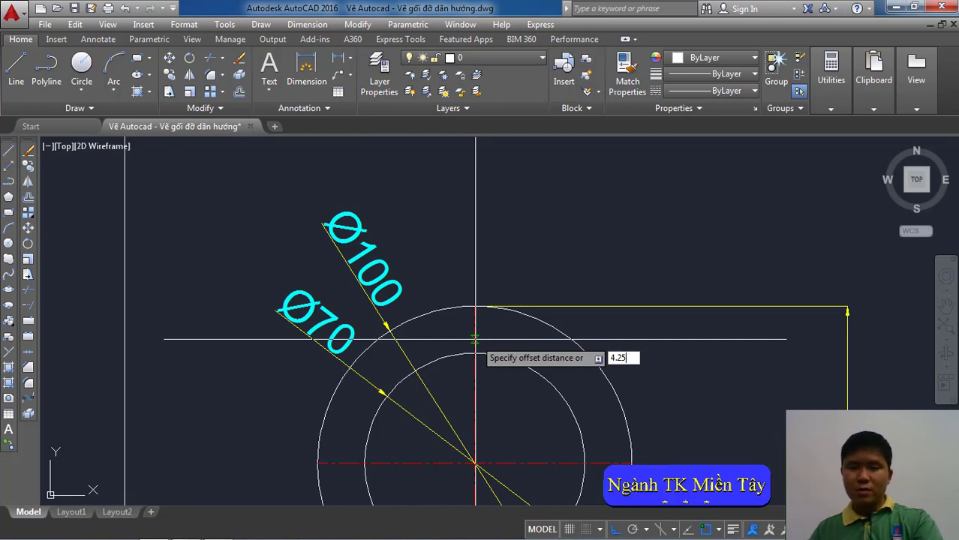
pyautogui.press('Return')
pyautogui.click(475, 325)
pyautogui.click(488, 319)
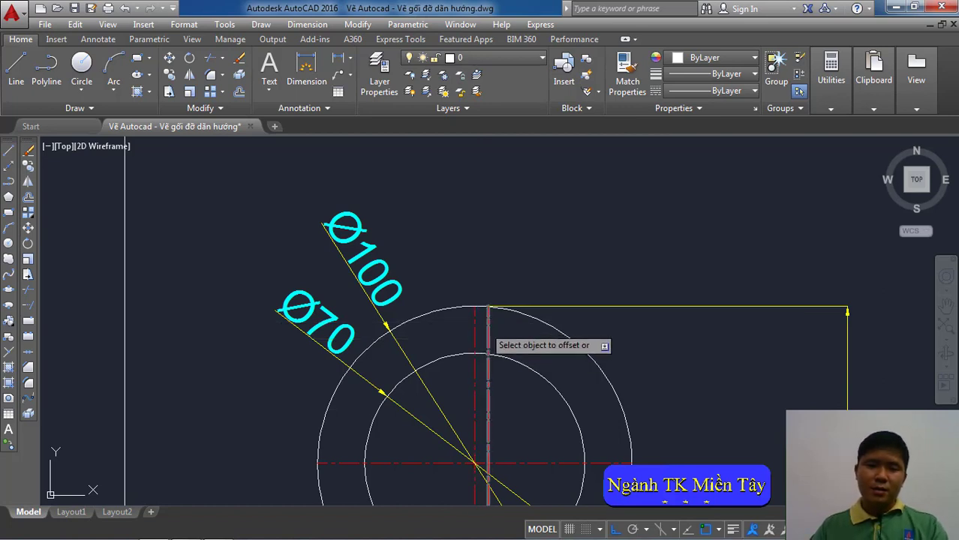
pyautogui.click(475, 330)
pyautogui.press('Return')
# - Offset the centre line by 5 to the left and pick the outer circle as style source
pyautogui.press('Return')
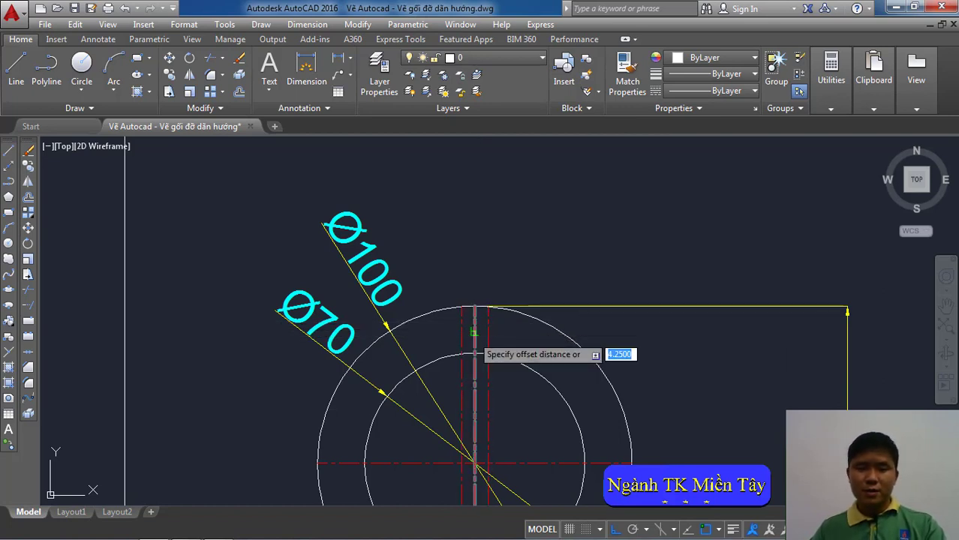
pyautogui.write('5')
pyautogui.press('Return')
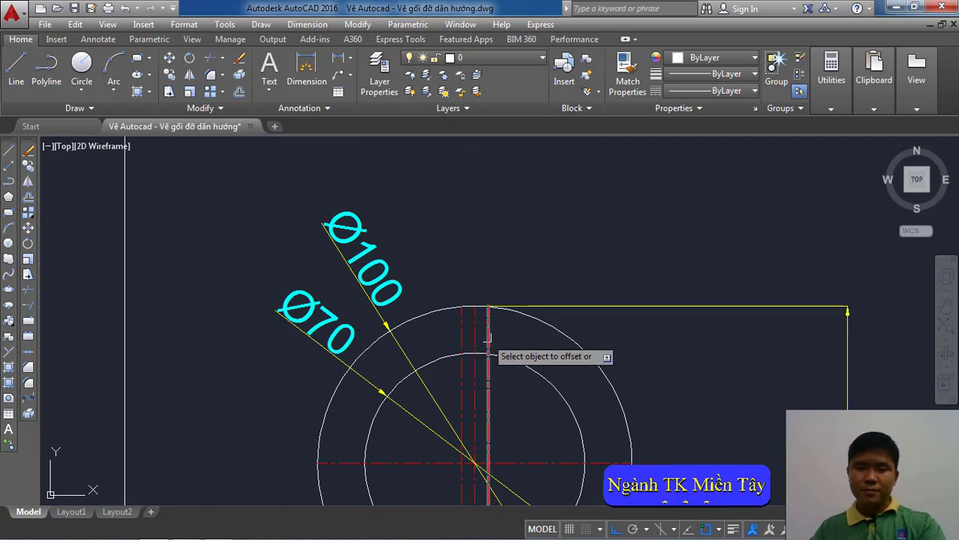
pyautogui.click(474, 330)
pyautogui.click(451, 327)
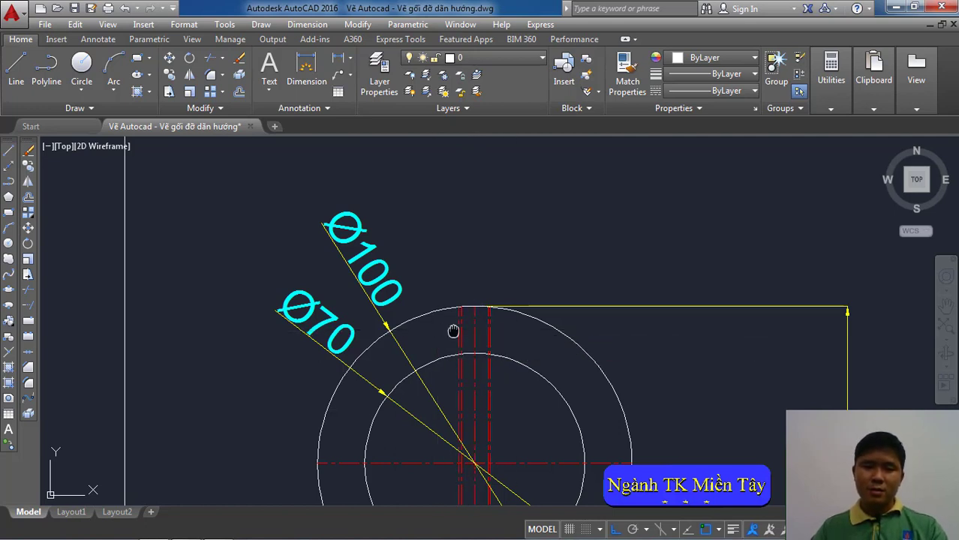
pyautogui.moveTo(489, 372); pyautogui.dragTo(494, 323, button='middle')
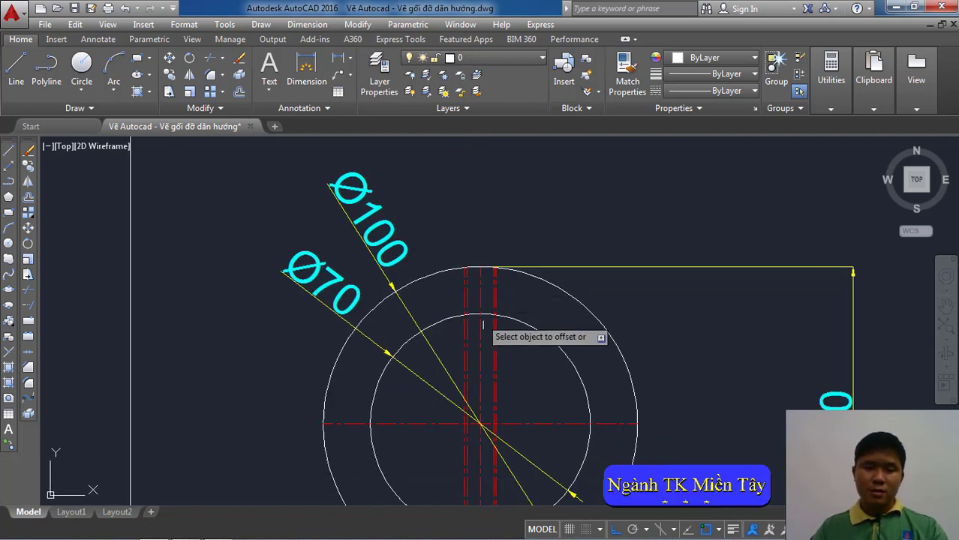
pyautogui.click(544, 271)
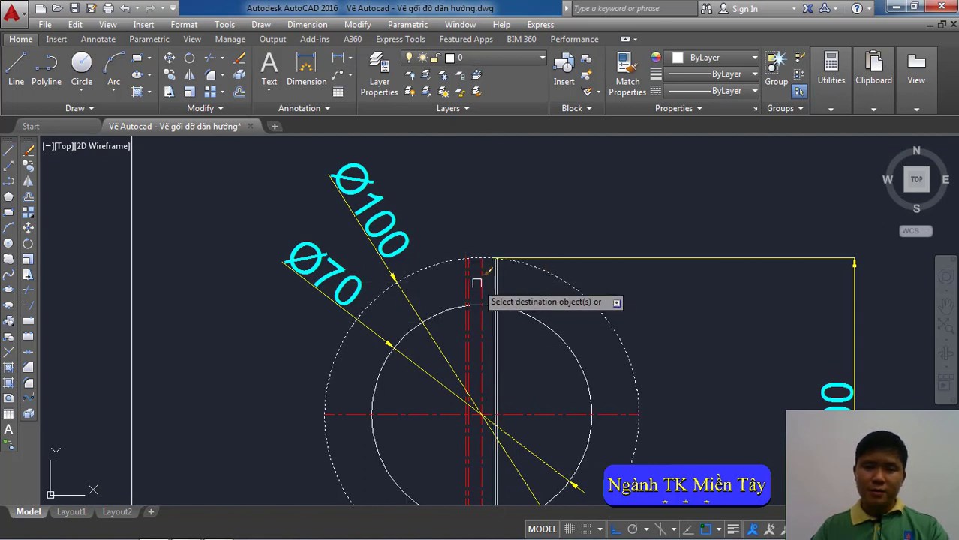
pyautogui.scroll(2, 461, 283)
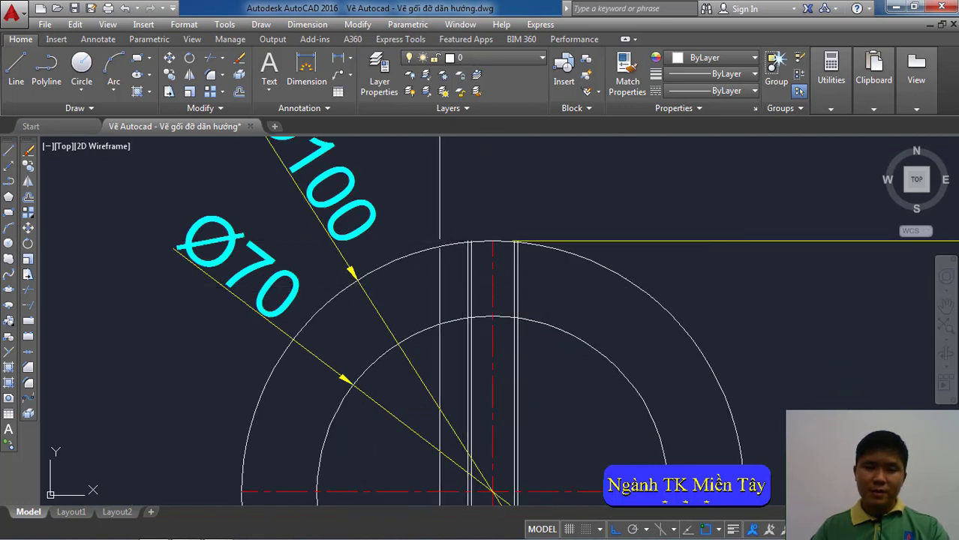
# - Give the offset lines the circle's solid style and trim the slot line below the inner circle
pyautogui.click(341, 169)
pyautogui.click(358, 24)
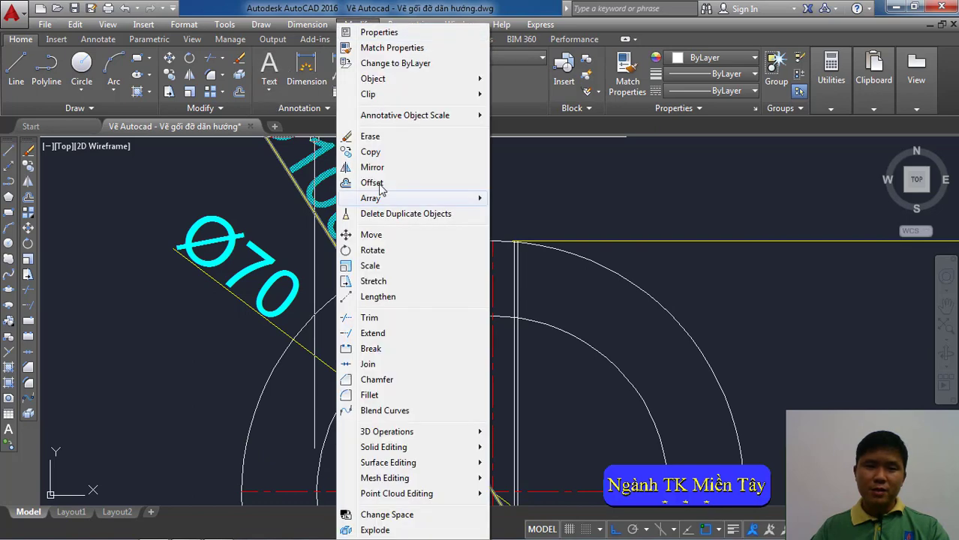
pyautogui.click(370, 318)
pyautogui.scroll(-1, 377, 241)
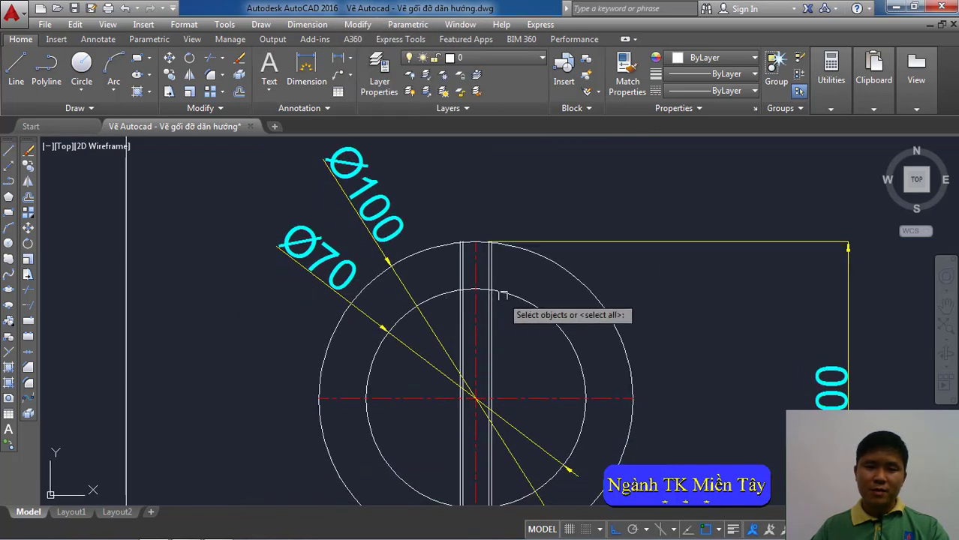
pyautogui.click(491, 314)
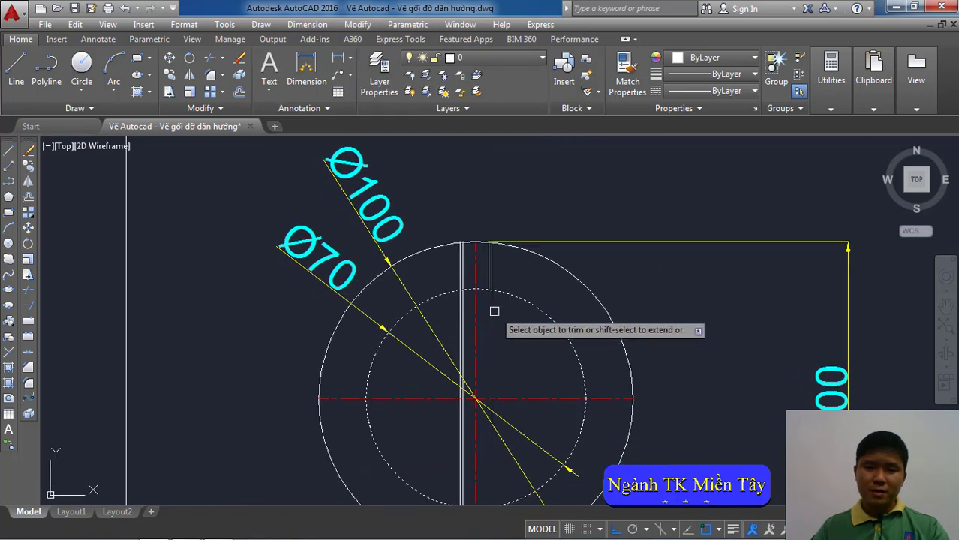
pyautogui.press('Escape')
# - Window-select the short slot lines at the ring's base
pyautogui.scroll(-4, 468, 307)
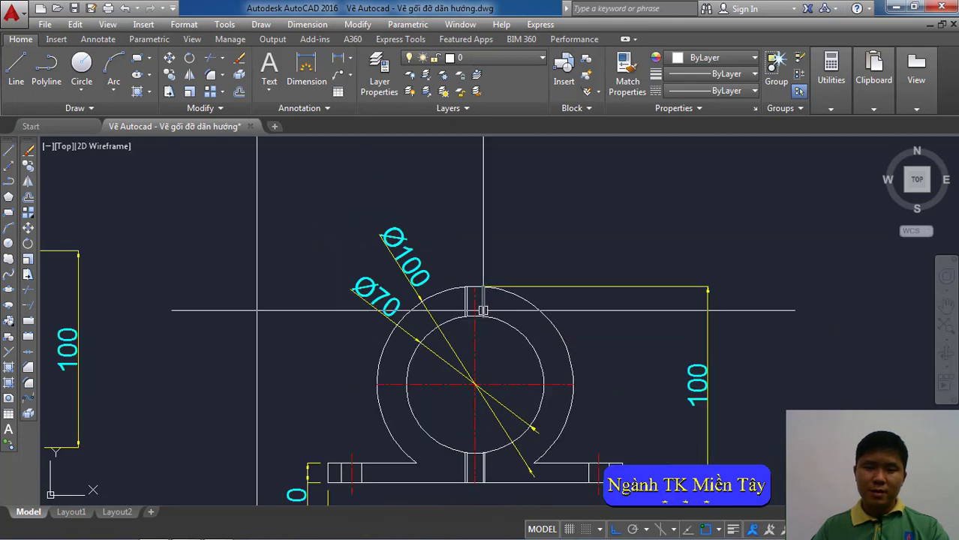
pyautogui.scroll(-2, 475, 324)
pyautogui.scroll(2, 494, 305)
pyautogui.scroll(1, 460, 311)
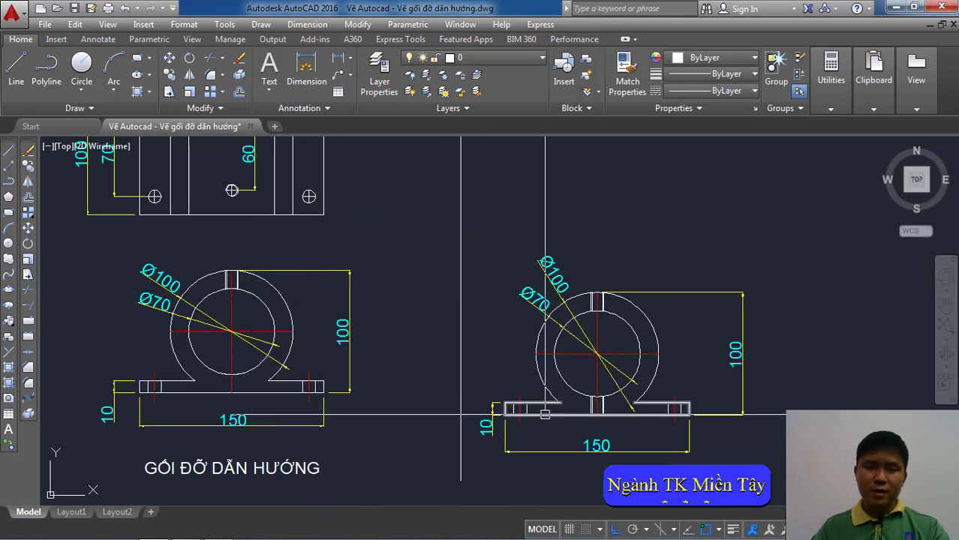
pyautogui.scroll(4, 592, 398)
pyautogui.click(640, 429)
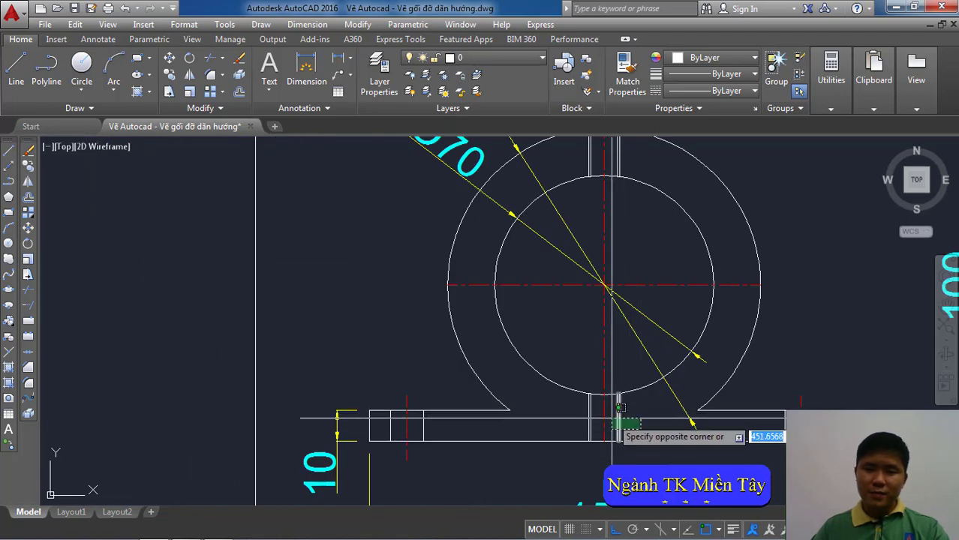
pyautogui.moveTo(621, 428); pyautogui.dragTo(621, 446, button='middle')
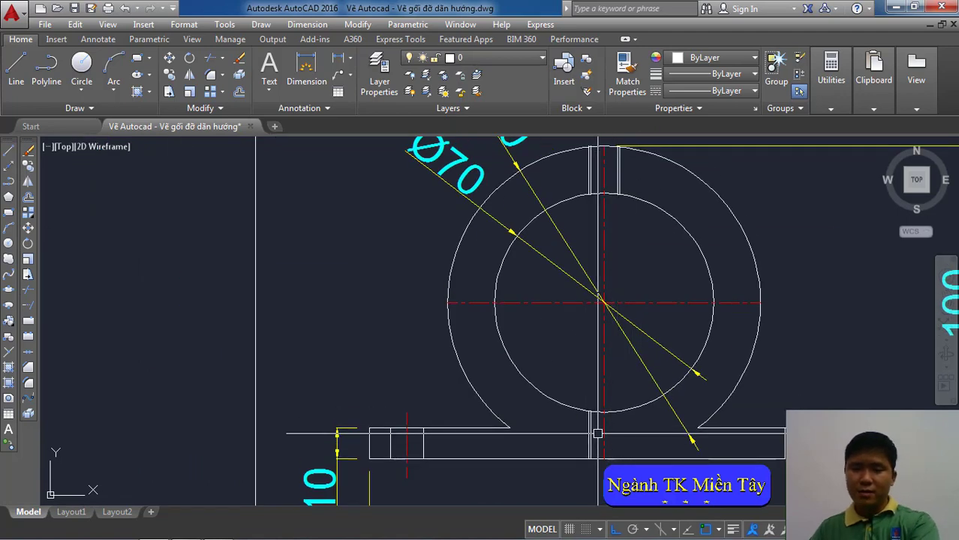
pyautogui.scroll(-4, 572, 428)
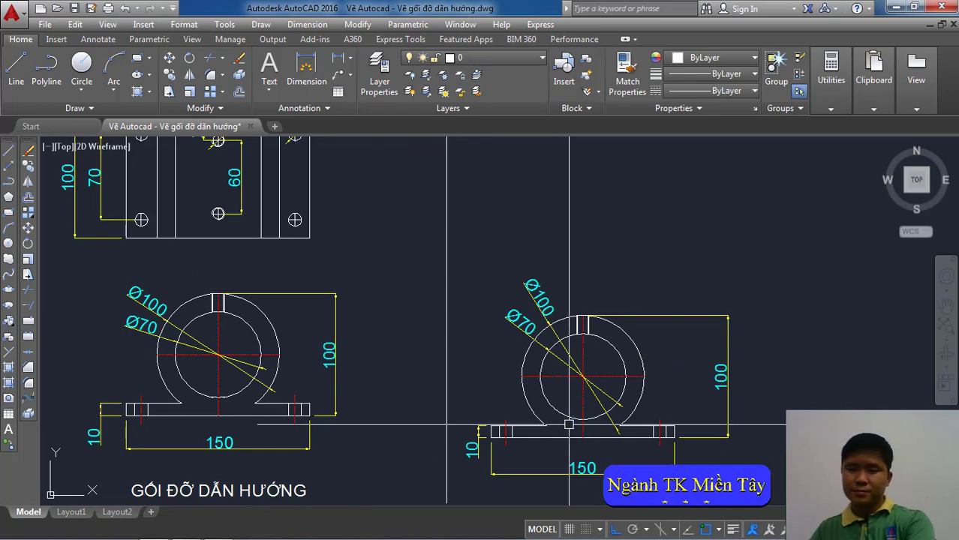
pyautogui.scroll(-2, 569, 424)
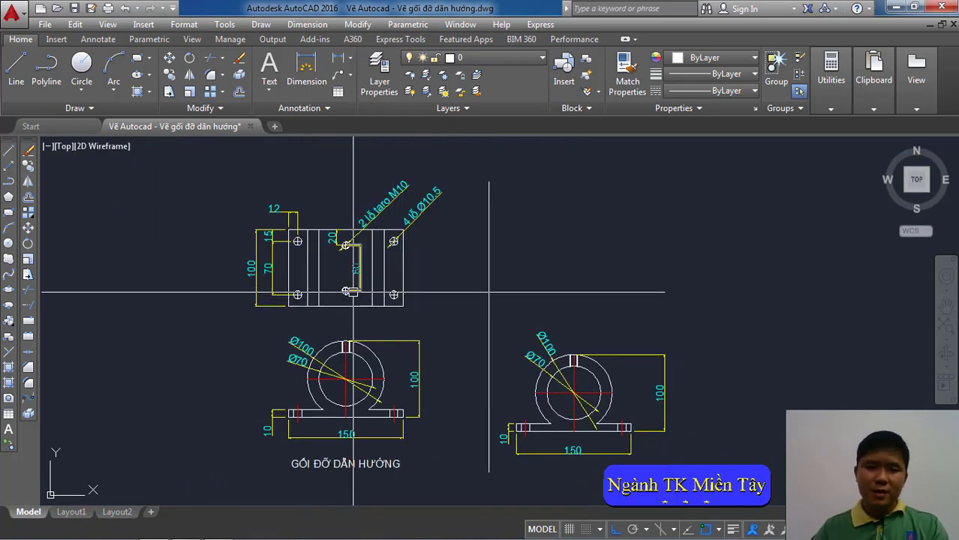
# - Draw a 150 by 100 rectangle using the rectangle's Dimensions option
pyautogui.moveTo(315, 274); pyautogui.dragTo(312, 276, button='middle')
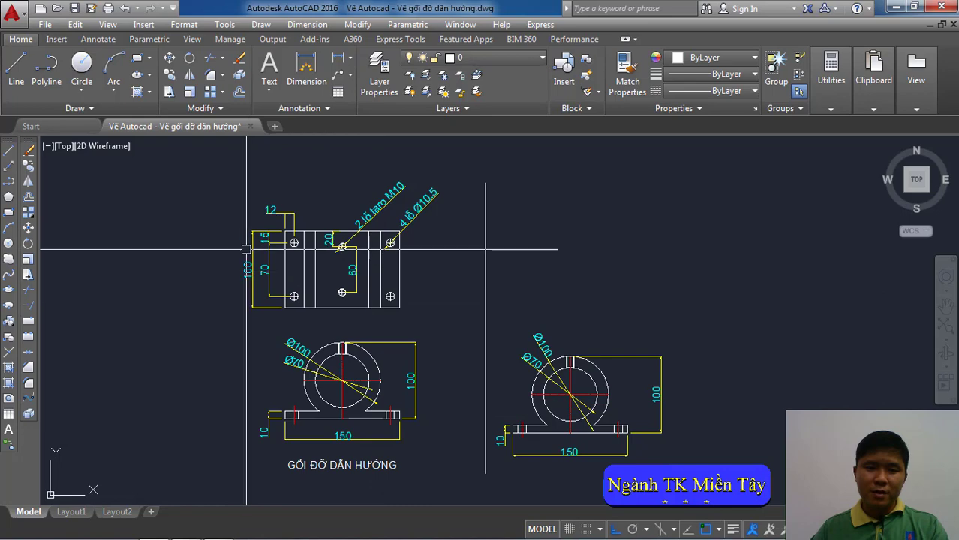
pyautogui.click(261, 24)
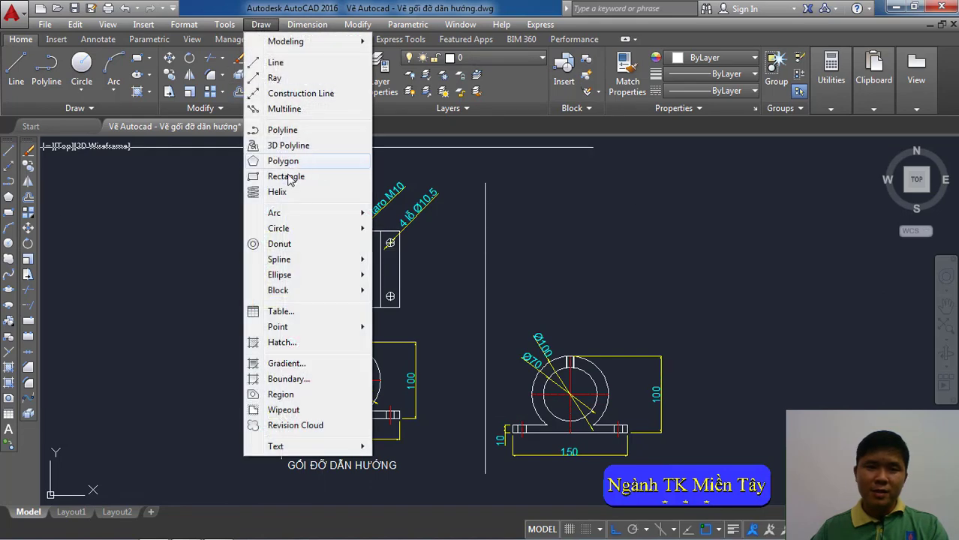
pyautogui.click(296, 175)
pyautogui.click(551, 315)
pyautogui.rightClick(664, 270)
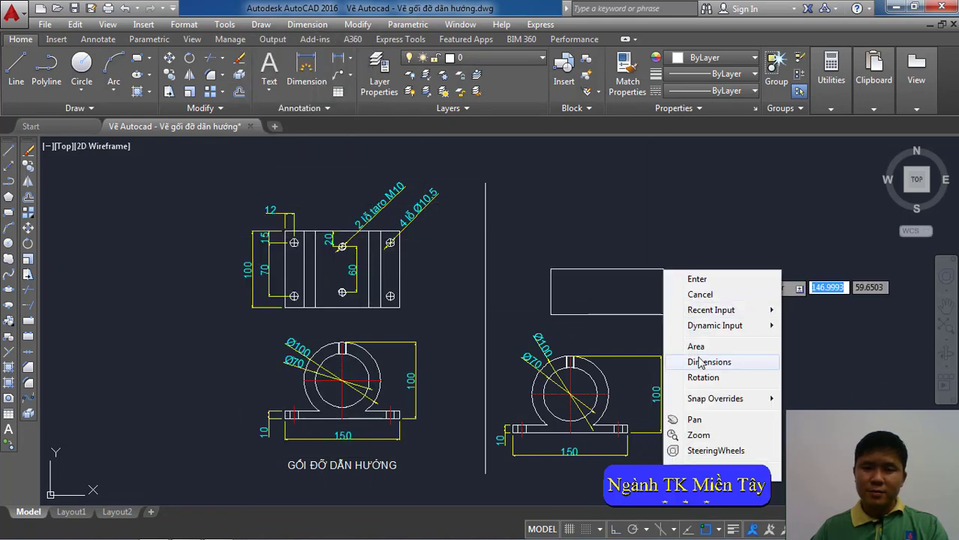
pyautogui.click(700, 362)
pyautogui.write('100')
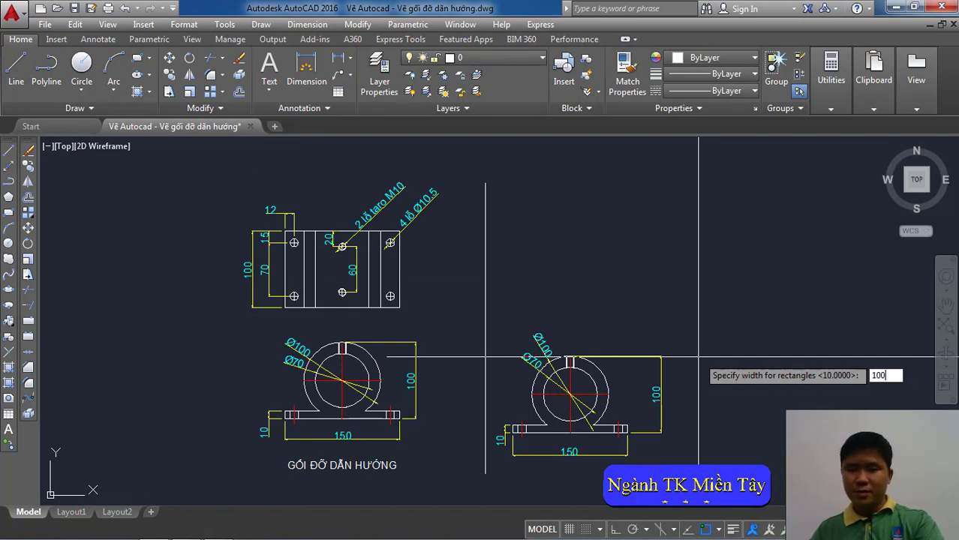
pyautogui.press('Return')
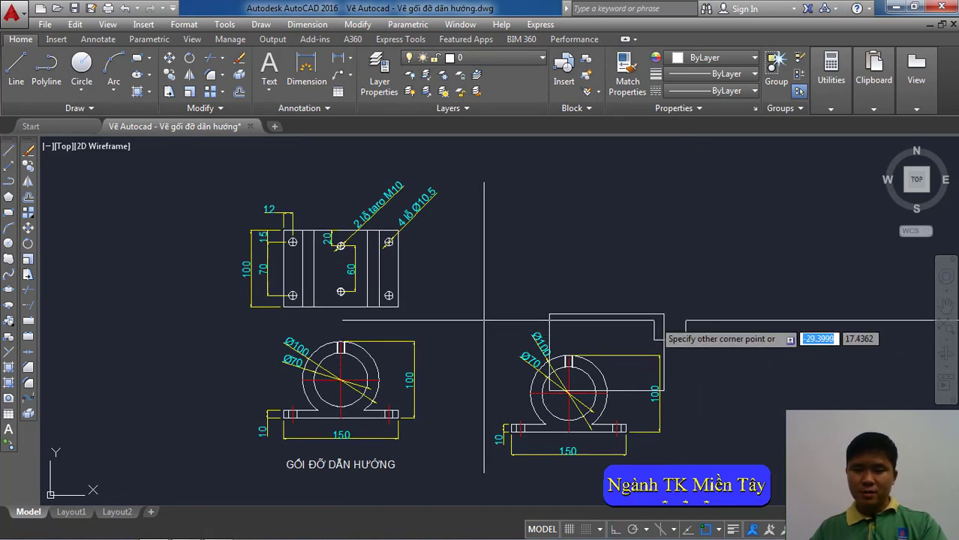
pyautogui.click(484, 321)
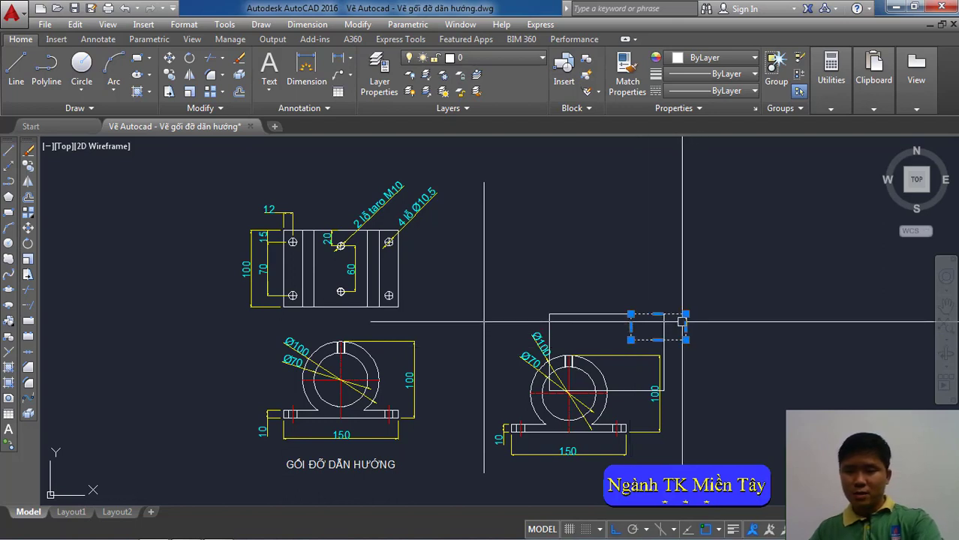
# - Move the rectangle up above the copied front view with the M command
pyautogui.press('Escape')
pyautogui.write('m')
pyautogui.click(664, 342)
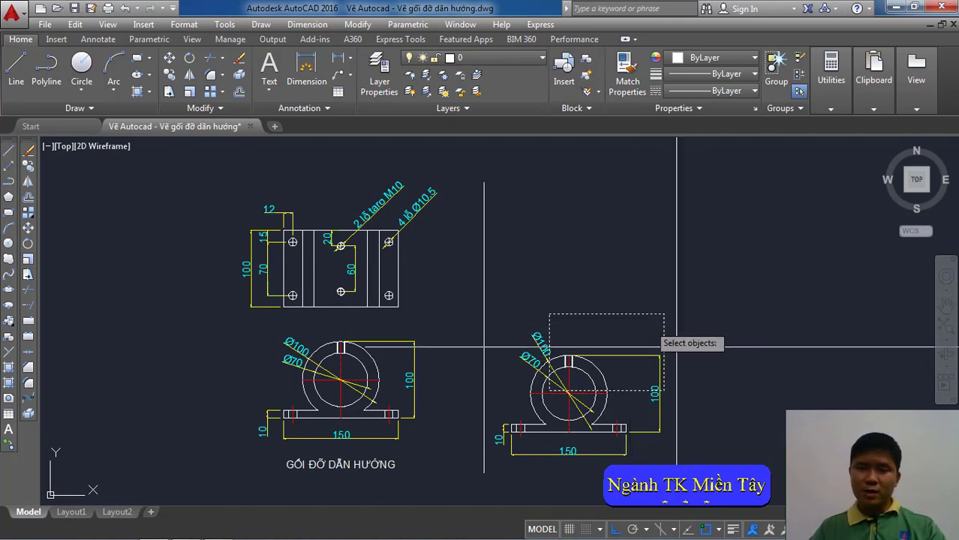
pyautogui.press('Return')
pyautogui.click(686, 370)
pyautogui.click(686, 269)
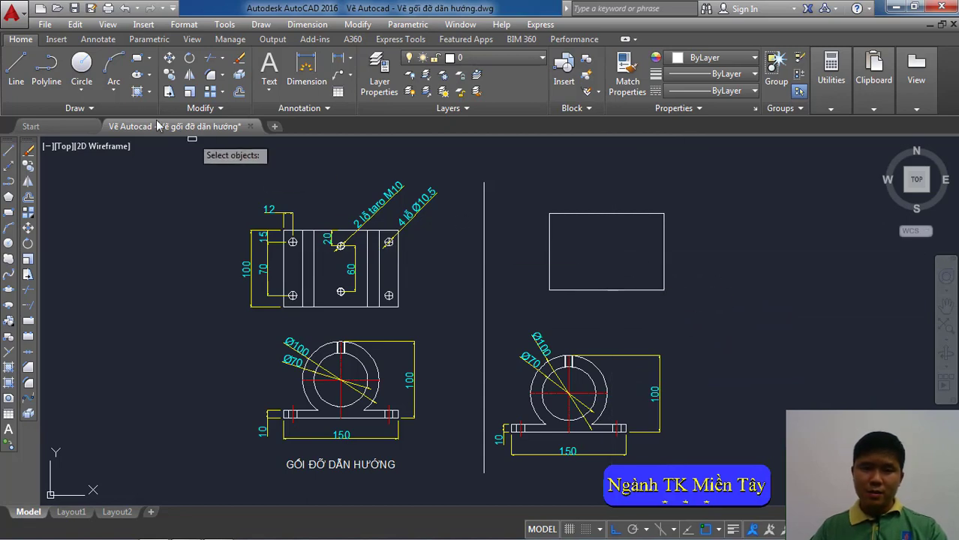
# - Move the top-view rectangle so its bottom midpoint sits on the vertical line's end
pyautogui.click(261, 24)
pyautogui.click(270, 60)
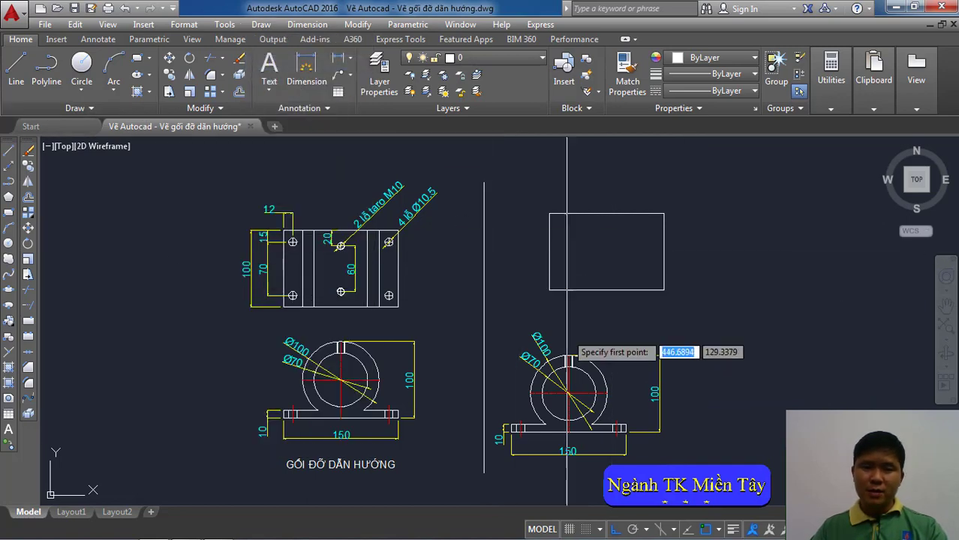
pyautogui.scroll(5, 567, 351)
pyautogui.scroll(-3, 567, 352)
pyautogui.moveTo(559, 313)
pyautogui.mouseDown(button='middle')
pyautogui.moveTo(556, 275)
pyautogui.moveTo(542, 307)
pyautogui.mouseUp(button='middle')
pyautogui.press('m')
pyautogui.press('Return')
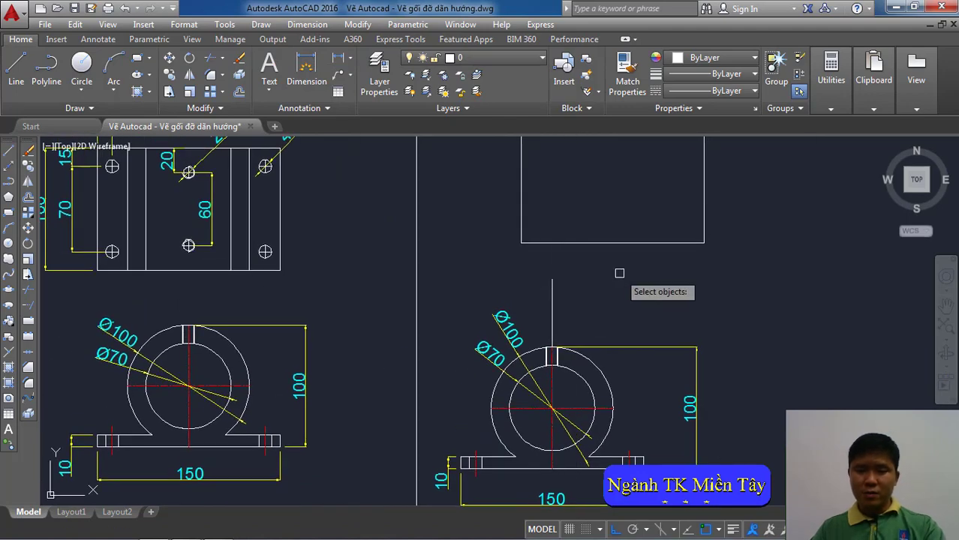
pyautogui.click(711, 271)
pyautogui.click(684, 242)
pyautogui.press('Return')
pyautogui.click(612, 243)
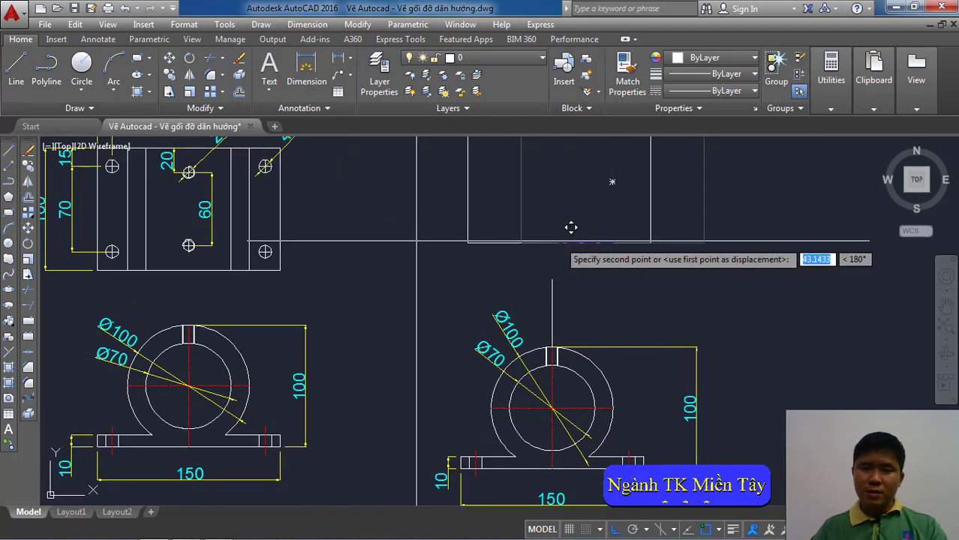
pyautogui.click(552, 280)
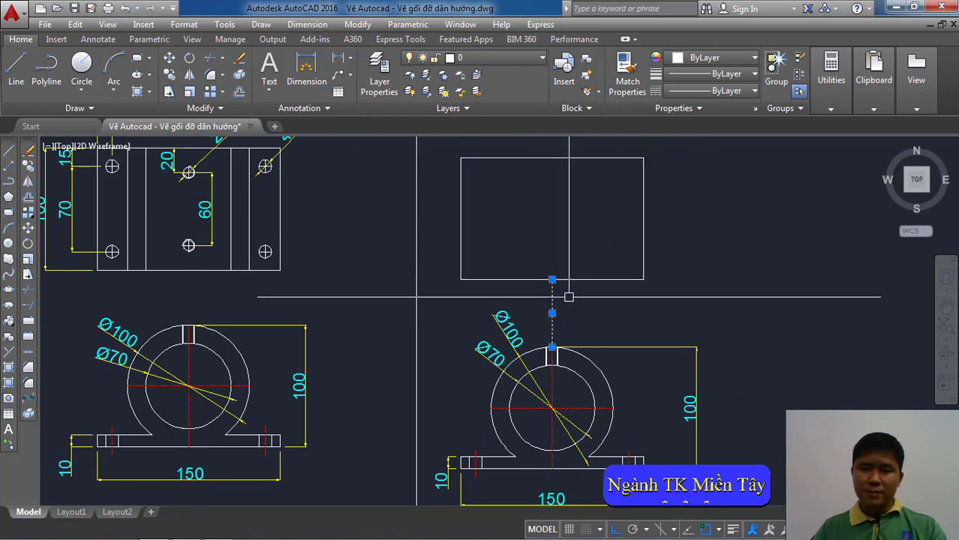
# - Reposition the view to show both copies and begin a projection line
pyautogui.scroll(-2, 555, 296)
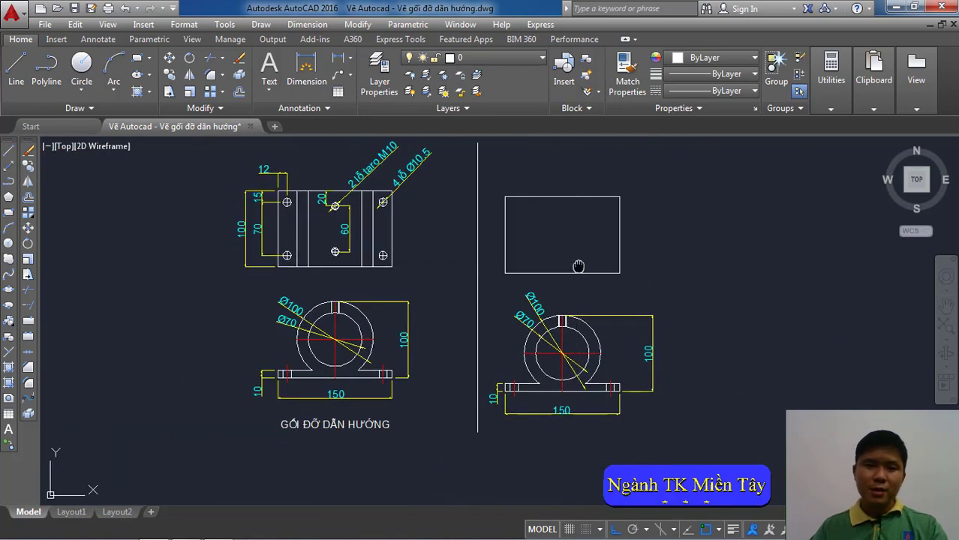
pyautogui.moveTo(578, 265); pyautogui.dragTo(579, 292, button='middle')
pyautogui.click(261, 24)
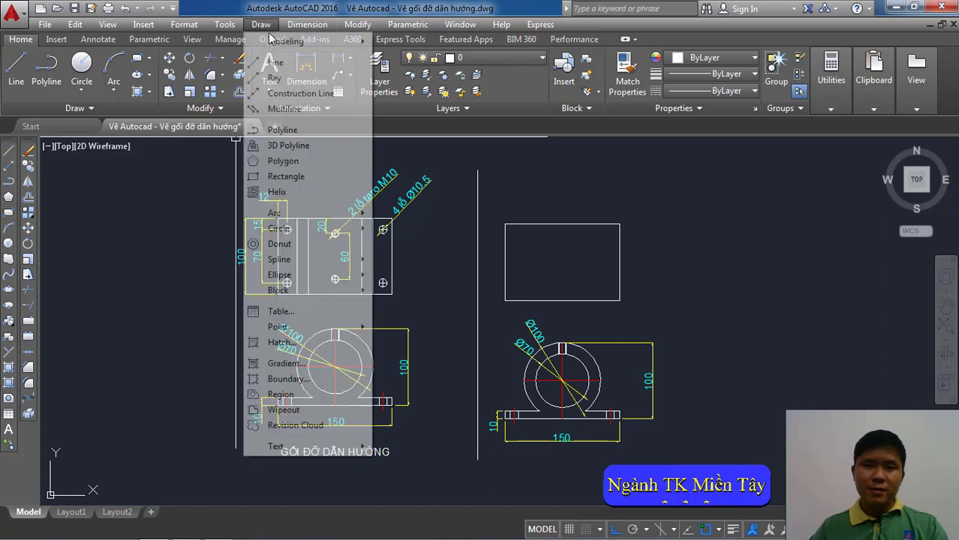
pyautogui.click(270, 58)
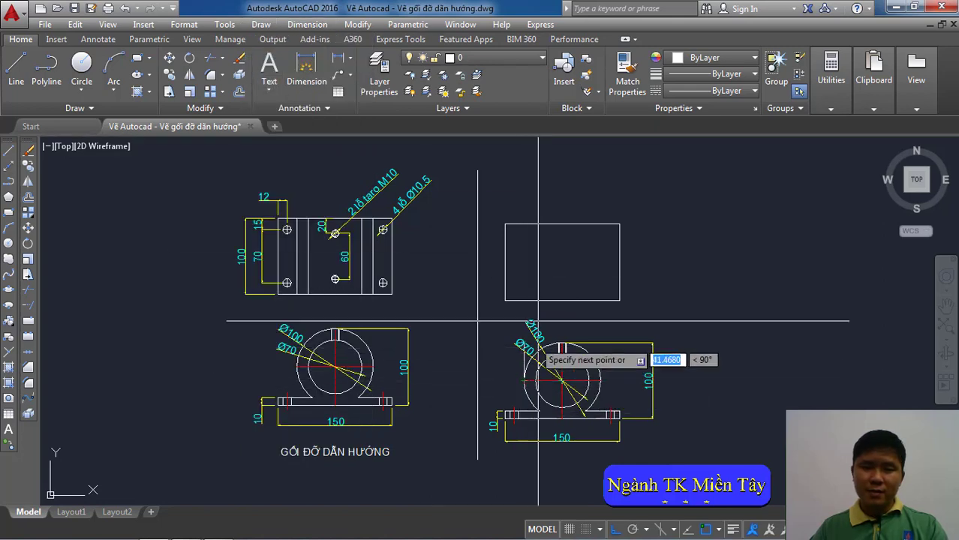
# - Draw vertical projection lines from the ring and slot edges up into the top-view rectangle
pyautogui.click(524, 224)
pyautogui.click(524, 300)
pyautogui.press('Return')
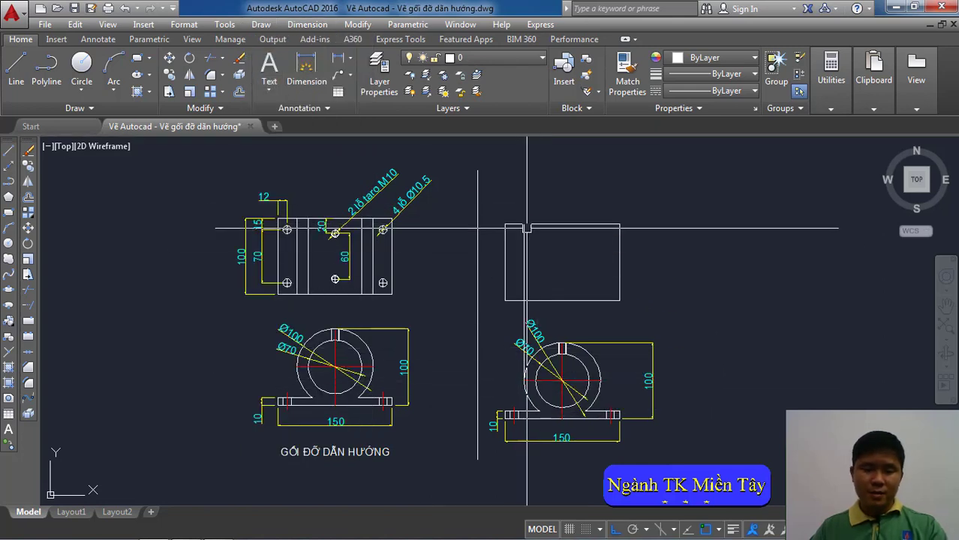
pyautogui.press('Return')
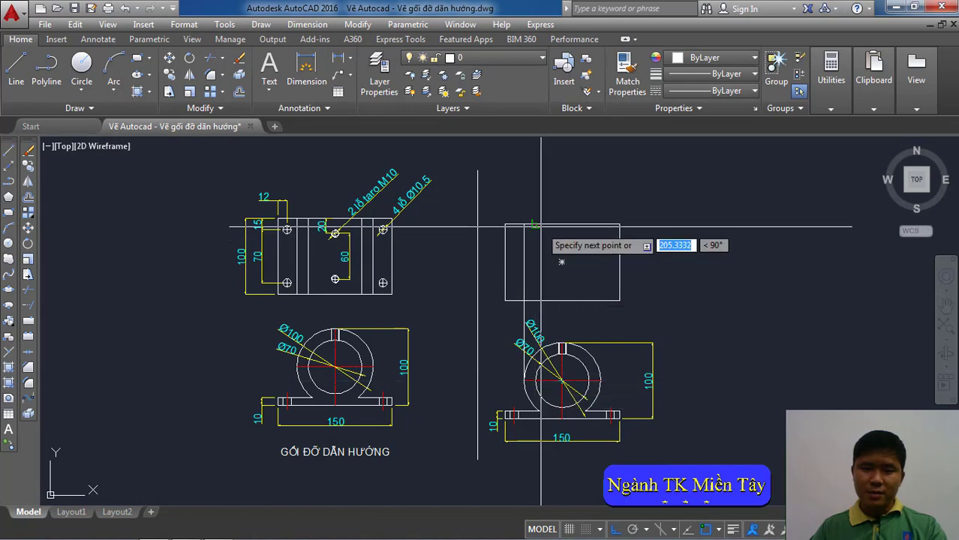
pyautogui.scroll(2, 525, 225)
pyautogui.moveTo(499, 303); pyautogui.dragTo(486, 291, button='middle')
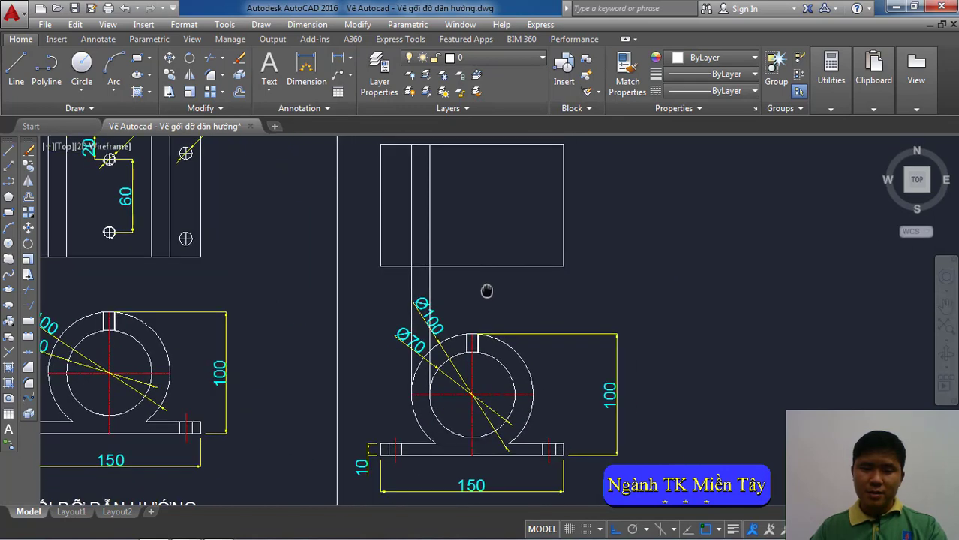
pyautogui.click(514, 400)
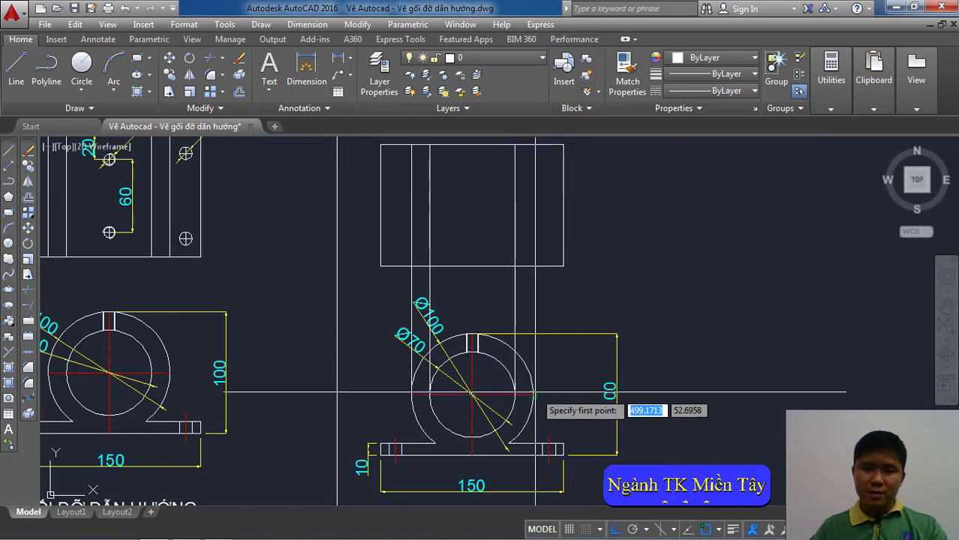
pyautogui.moveTo(534, 236); pyautogui.dragTo(533, 264, button='middle')
pyautogui.moveTo(507, 232)
pyautogui.mouseDown(button='middle')
pyautogui.moveTo(519, 221)
pyautogui.moveTo(566, 227)
pyautogui.mouseUp(button='middle')
# - Trim the projection line pieces between the rectangle and front view, leaving four edges inside
pyautogui.click(358, 25)
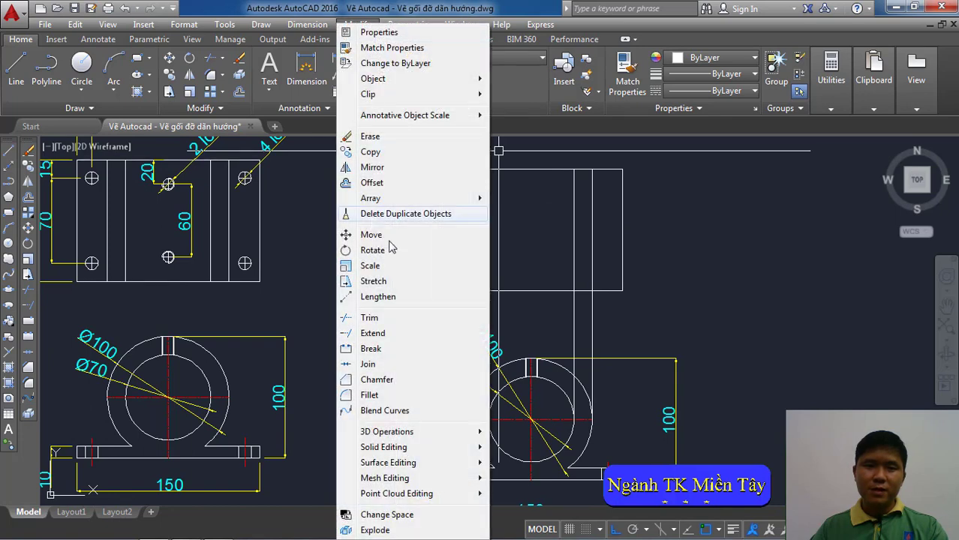
pyautogui.click(379, 319)
pyautogui.press('Return')
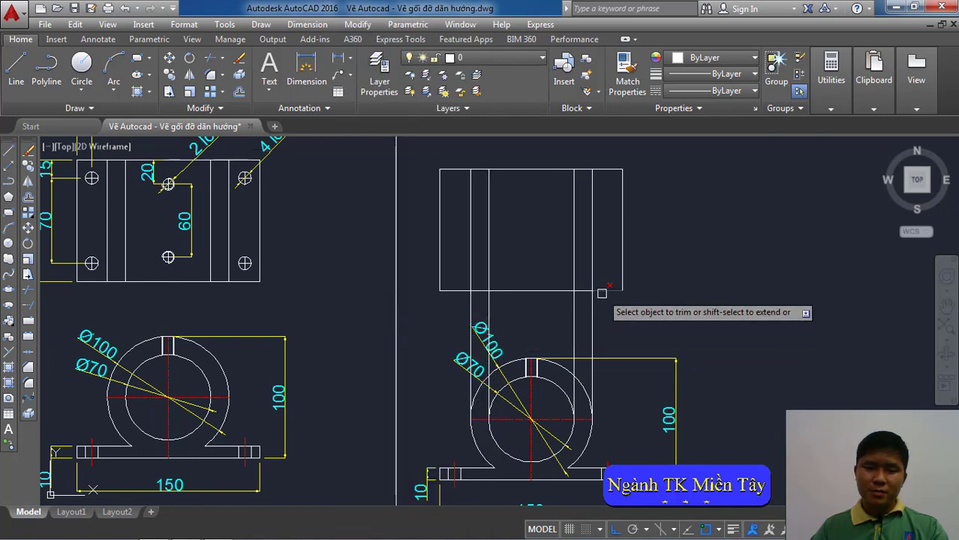
pyautogui.click(353, 24)
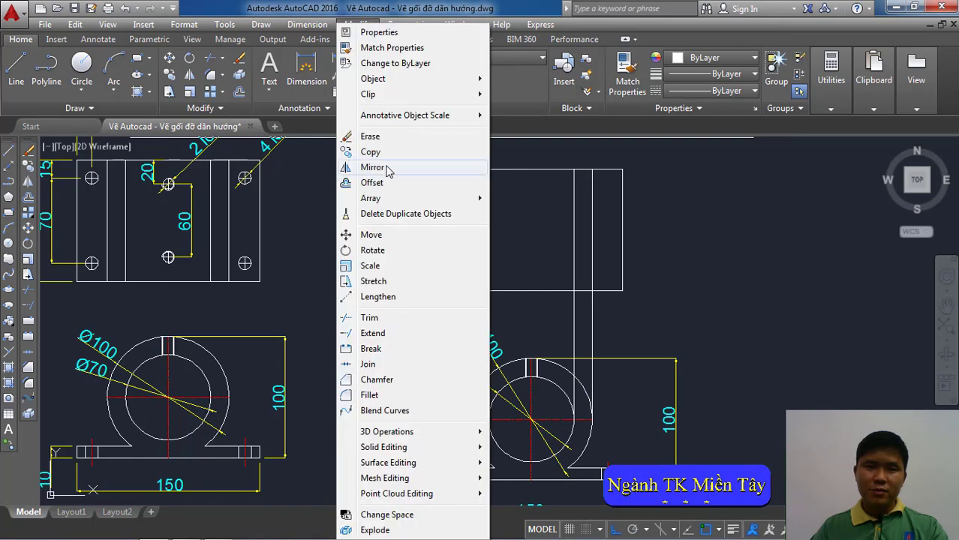
pyautogui.click(369, 317)
pyautogui.click(600, 300)
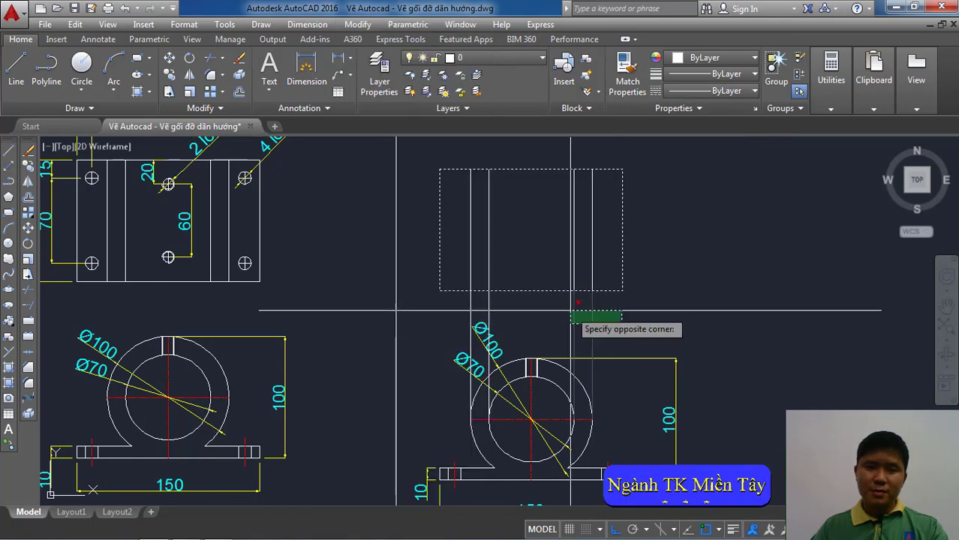
pyautogui.click(526, 301)
pyautogui.click(502, 302)
pyautogui.click(463, 301)
pyautogui.moveTo(463, 301)
pyautogui.mouseDown(button='middle')
pyautogui.moveTo(563, 339)
pyautogui.moveTo(556, 314)
pyautogui.mouseUp(button='middle')
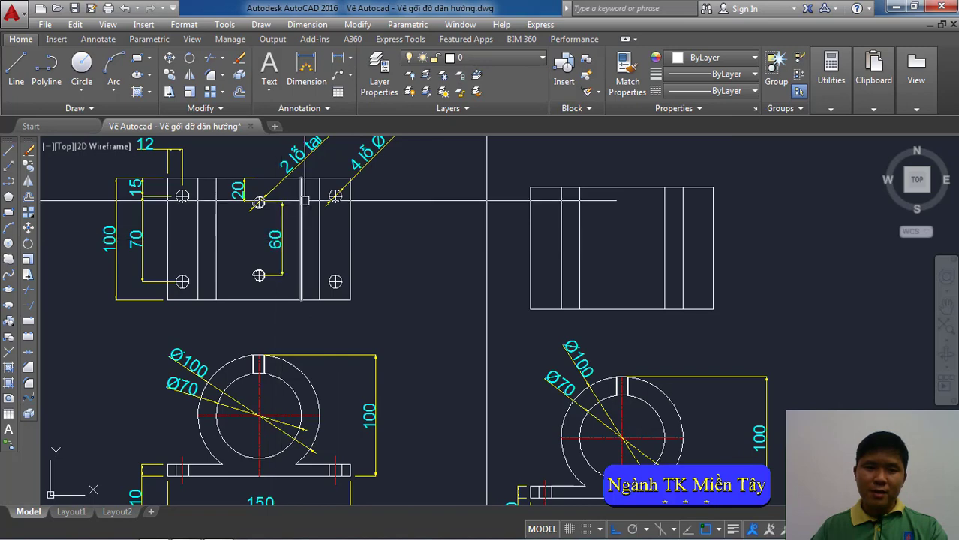
pyautogui.moveTo(305, 202); pyautogui.dragTo(300, 246, button='middle')
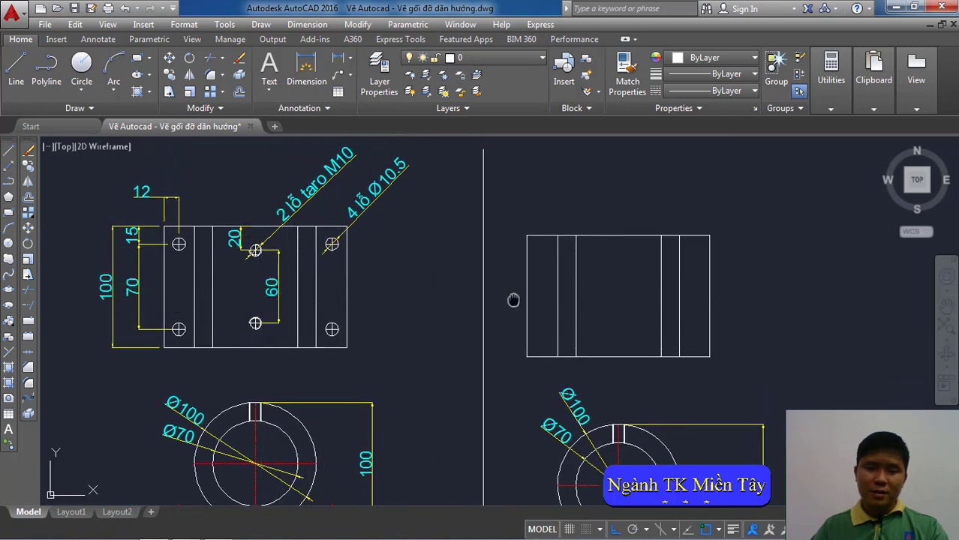
pyautogui.moveTo(514, 301); pyautogui.dragTo(495, 304, button='middle')
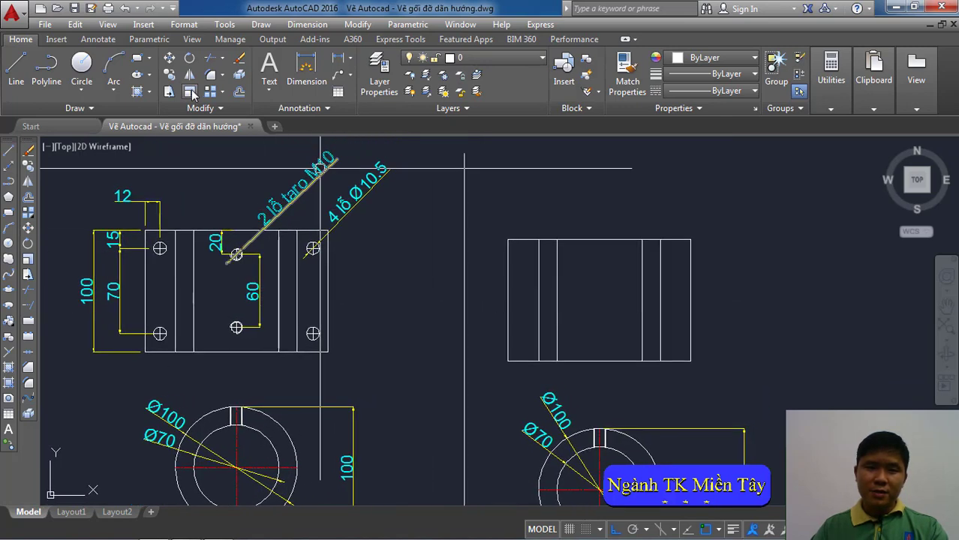
# - Draw an 8.5-diameter circle above the top view with a concentric radius-5 circle
pyautogui.click(265, 24)
pyautogui.moveTo(278, 228)
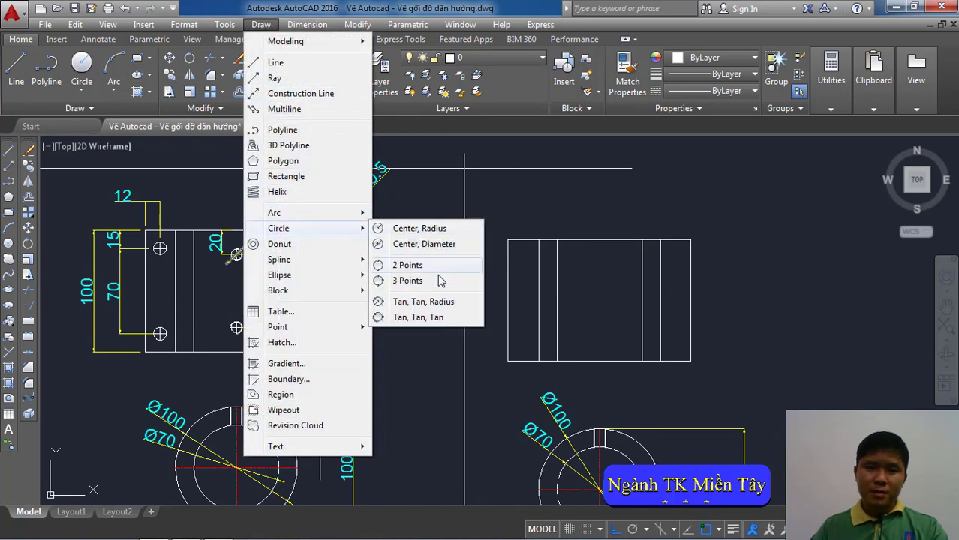
pyautogui.click(419, 228)
pyautogui.moveTo(419, 228); pyautogui.dragTo(382, 233, button='middle')
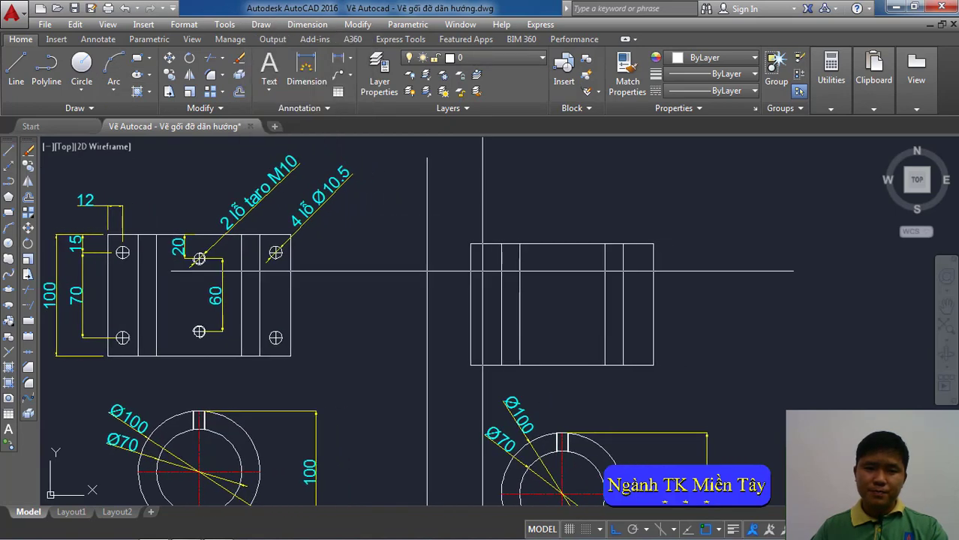
pyautogui.click(572, 228)
pyautogui.rightClick(573, 189)
pyautogui.click(611, 250)
pyautogui.write('8.5')
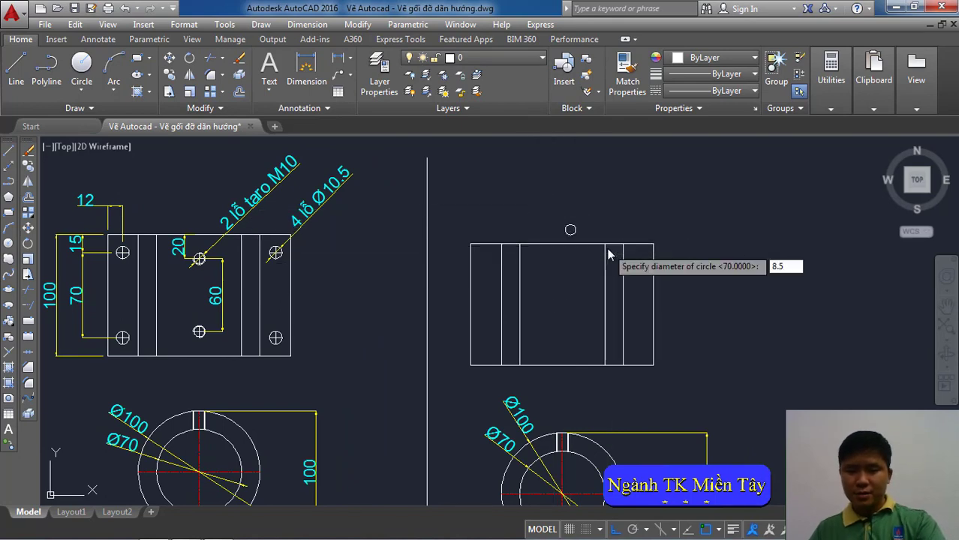
pyautogui.press('Return')
pyautogui.press('Return')
pyautogui.scroll(2, 574, 222)
pyautogui.scroll(3, 578, 217)
pyautogui.click(578, 218)
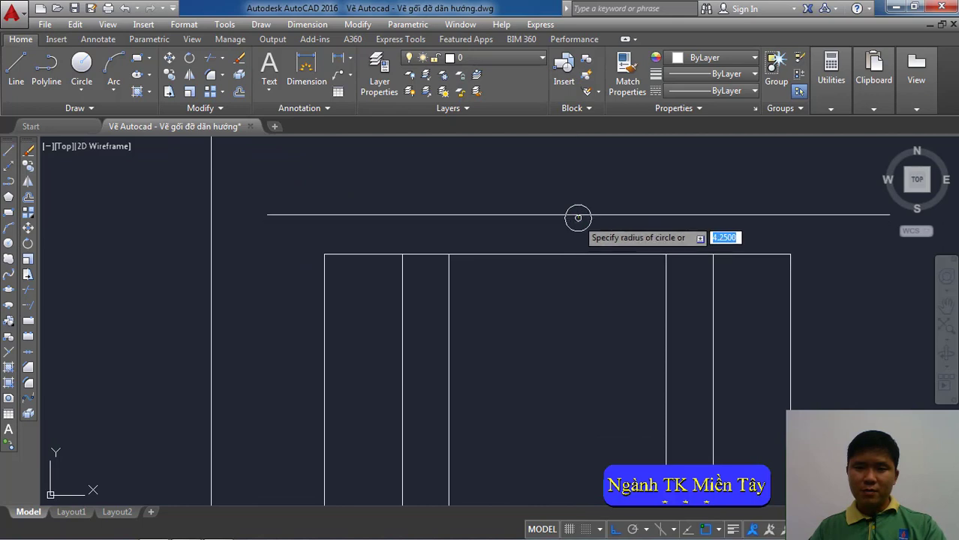
pyautogui.write('5')
pyautogui.press('Return')
pyautogui.scroll(2, 582, 214)
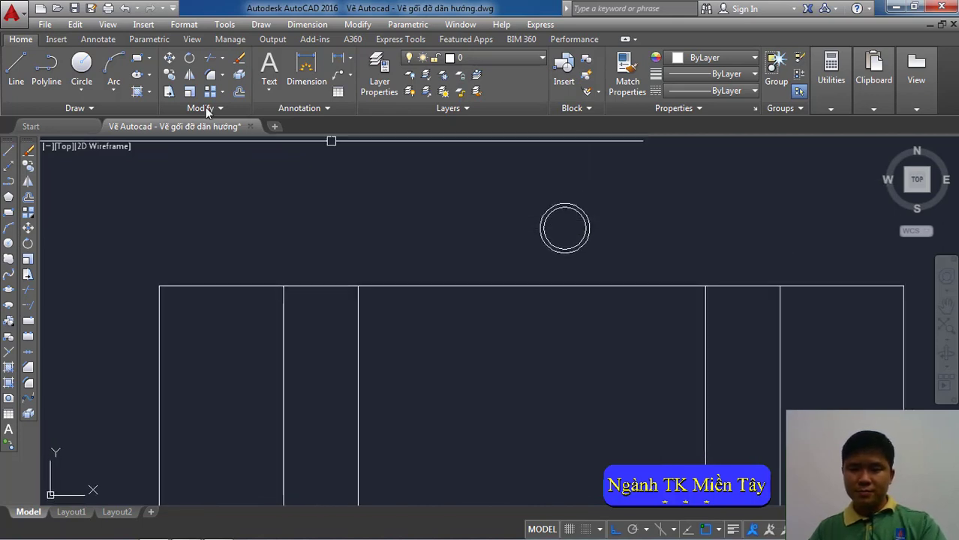
# - Draw vertical and horizontal centre-mark lines crossing through the hole circles
pyautogui.click(17, 71)
pyautogui.scroll(1, 563, 223)
pyautogui.click(556, 202)
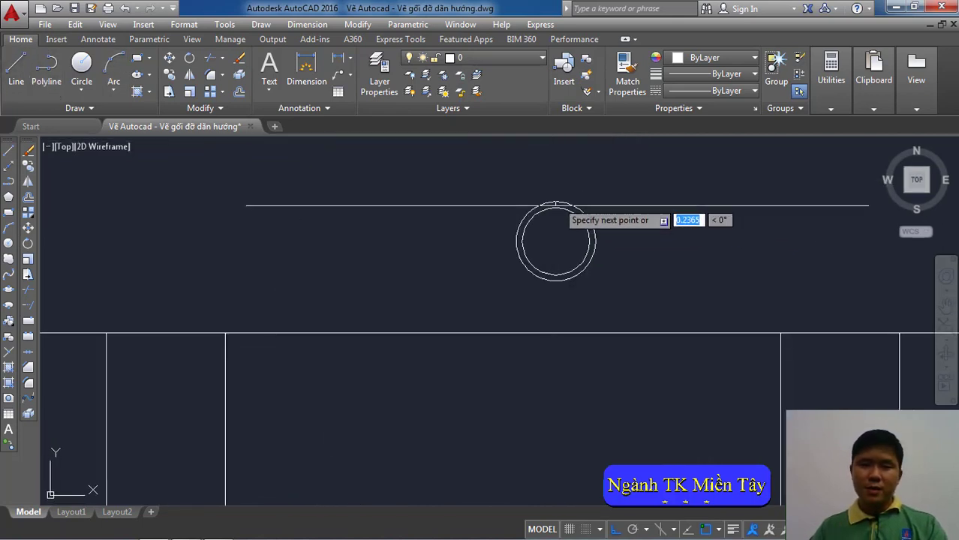
pyautogui.click(556, 282)
pyautogui.press('Return')
pyautogui.press('Return')
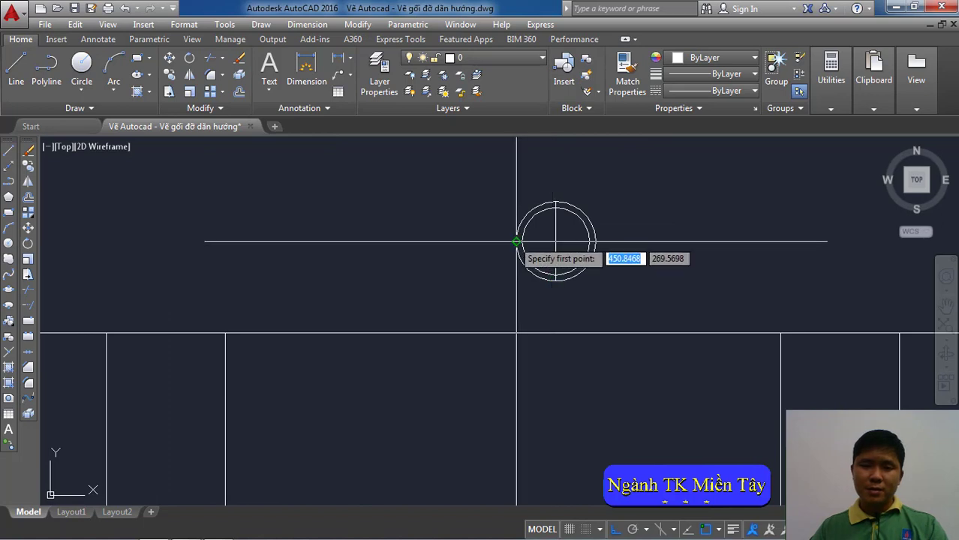
pyautogui.click(516, 241)
pyautogui.click(595, 241)
pyautogui.press('Return')
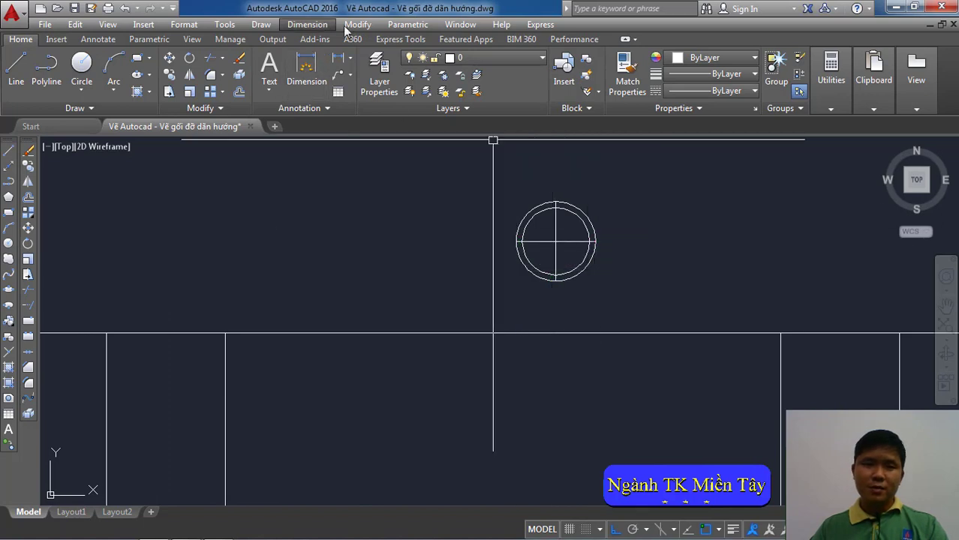
# - Start Modify > Trim to cut away part of the outer circle
pyautogui.click(356, 24)
pyautogui.click(372, 317)
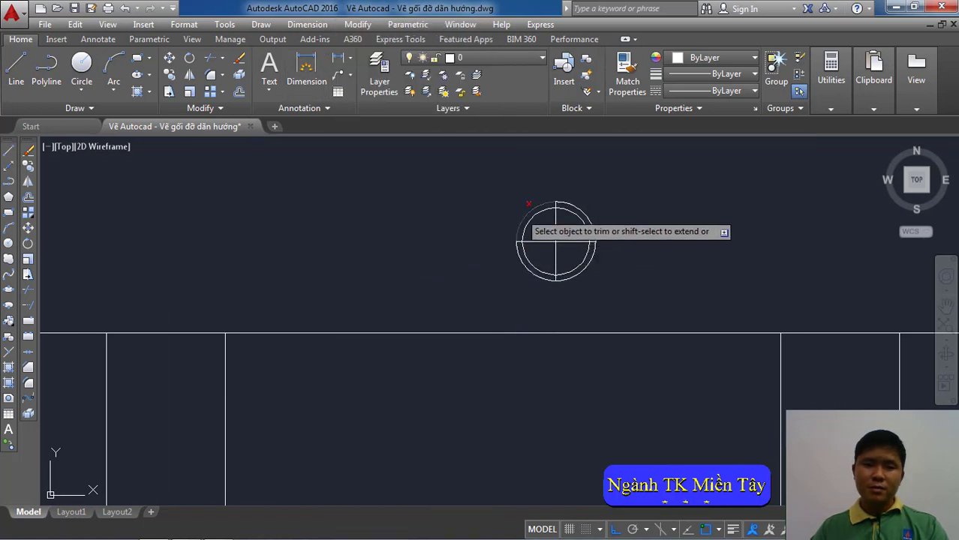
pyautogui.scroll(-3, 520, 212)
pyautogui.scroll(-3, 513, 208)
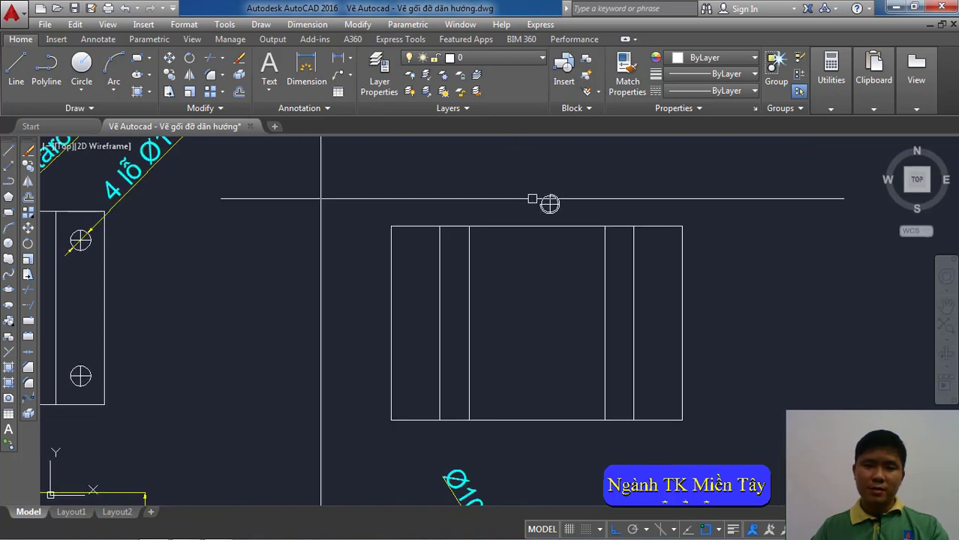
# - Draw a 60-unit vertical helper line down from the hole circle
pyautogui.click(31, 77)
pyautogui.scroll(2, 550, 203)
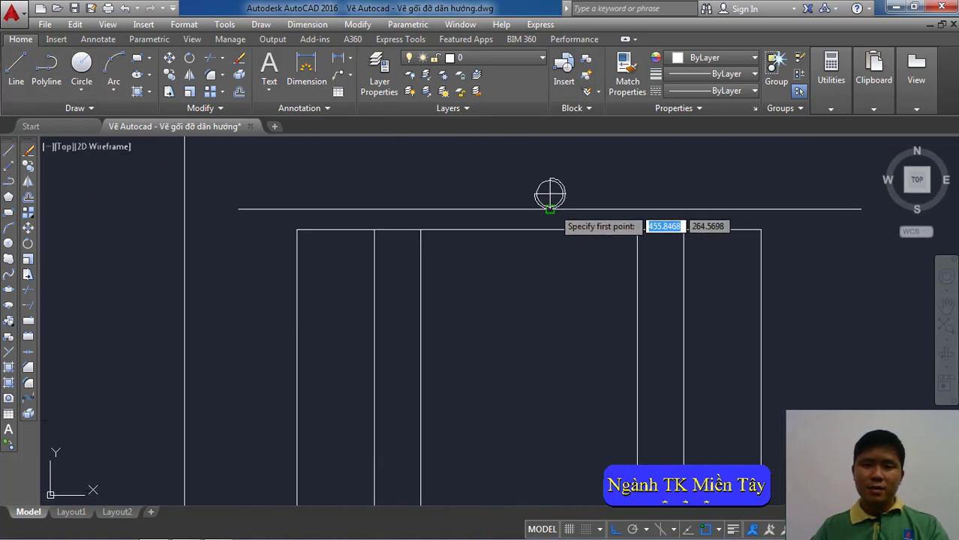
pyautogui.scroll(2, 551, 192)
pyautogui.click(548, 209)
pyautogui.scroll(-2, 548, 209)
pyautogui.scroll(-2, 550, 268)
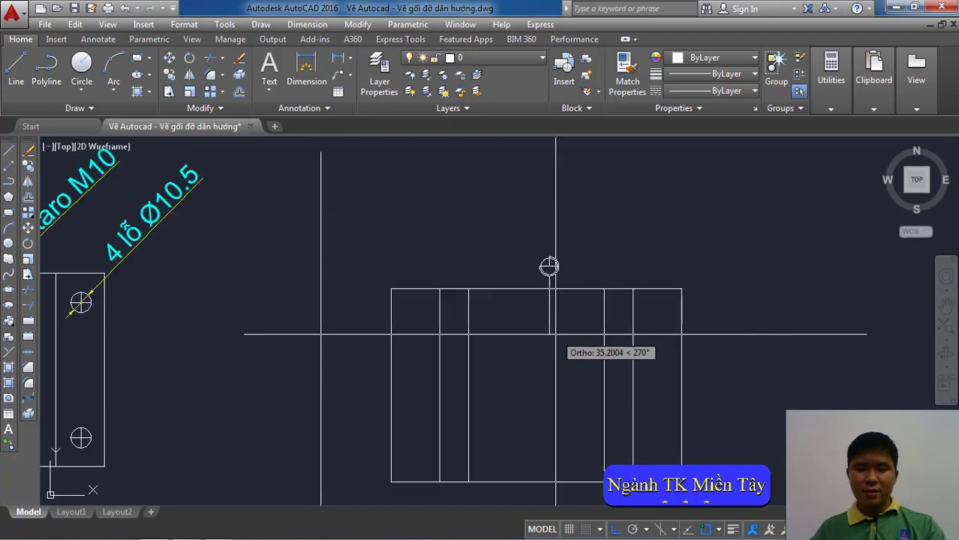
pyautogui.scroll(-1, 687, 303)
pyautogui.moveTo(687, 303)
pyautogui.mouseDown(button='middle')
pyautogui.moveTo(716, 317)
pyautogui.moveTo(635, 320)
pyautogui.mouseUp(button='middle')
pyautogui.write('60')
pyautogui.press('Return')
pyautogui.press('Return')
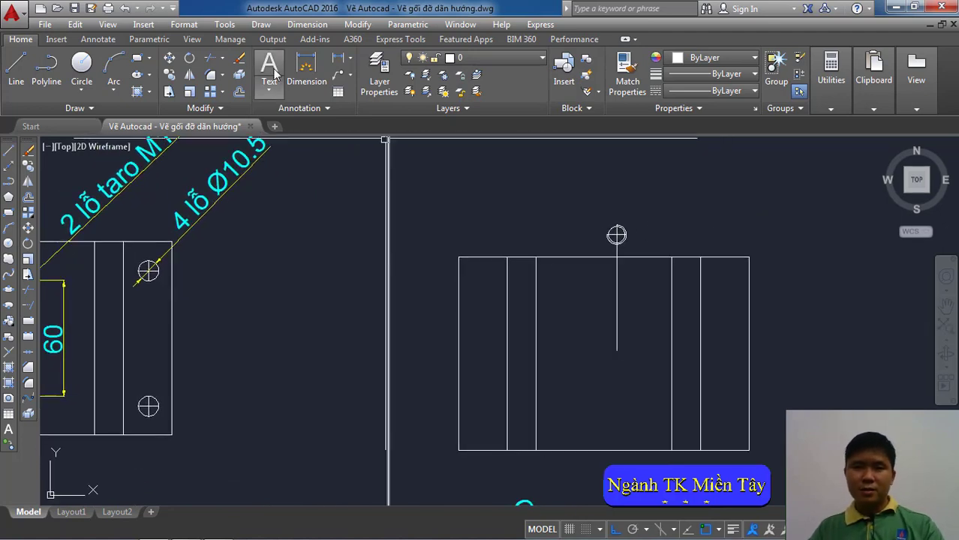
# - Copy the hole circle from its centre to the helper line's lower end
pyautogui.click(354, 25)
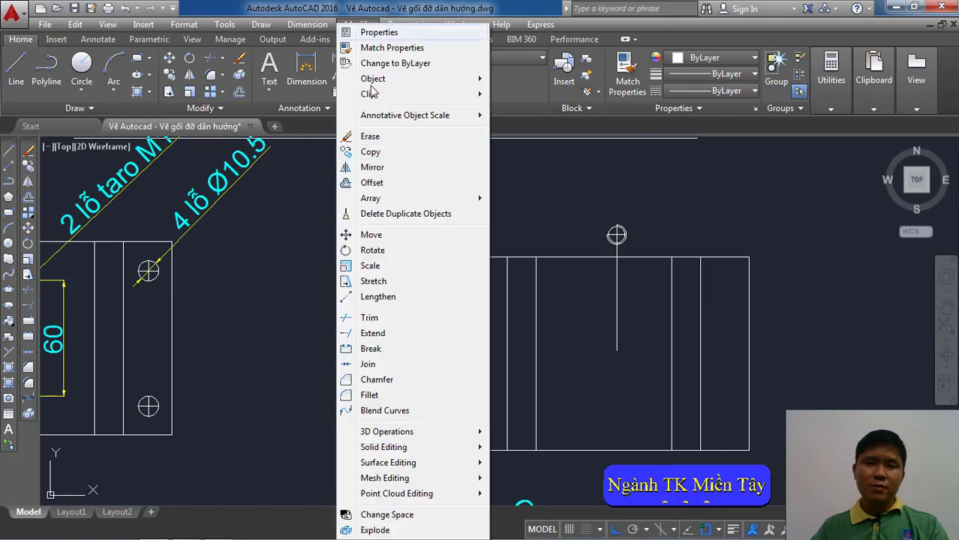
pyautogui.click(370, 152)
pyautogui.scroll(3, 612, 243)
pyautogui.click(634, 197)
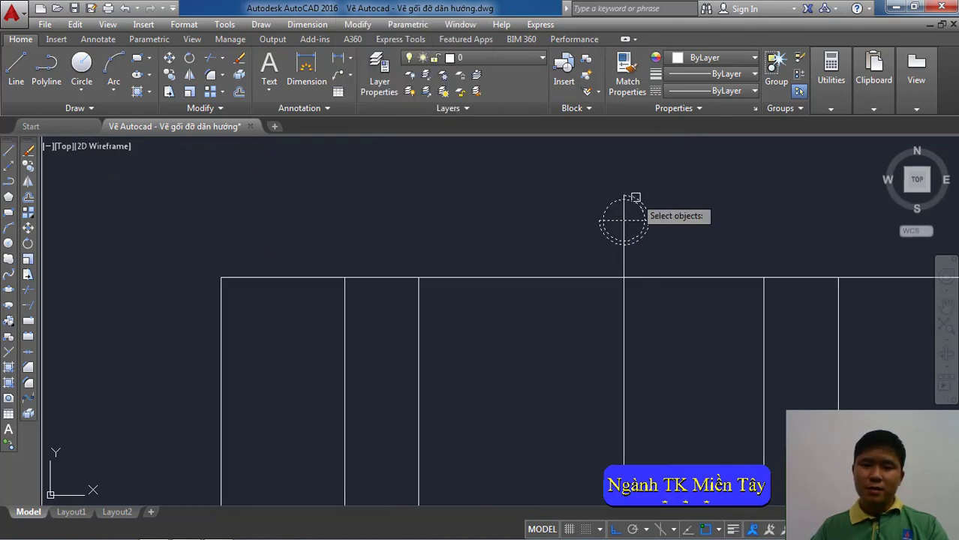
pyautogui.press('Return')
pyautogui.click(623, 220)
pyautogui.scroll(-2, 623, 225)
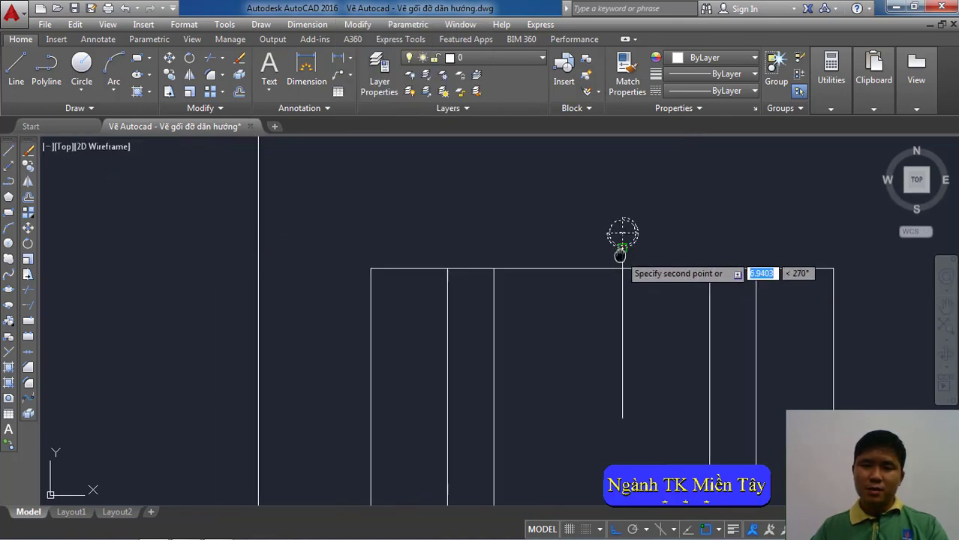
pyautogui.moveTo(620, 236); pyautogui.dragTo(560, 139, button='middle')
pyautogui.click(562, 318)
pyautogui.scroll(-3, 579, 285)
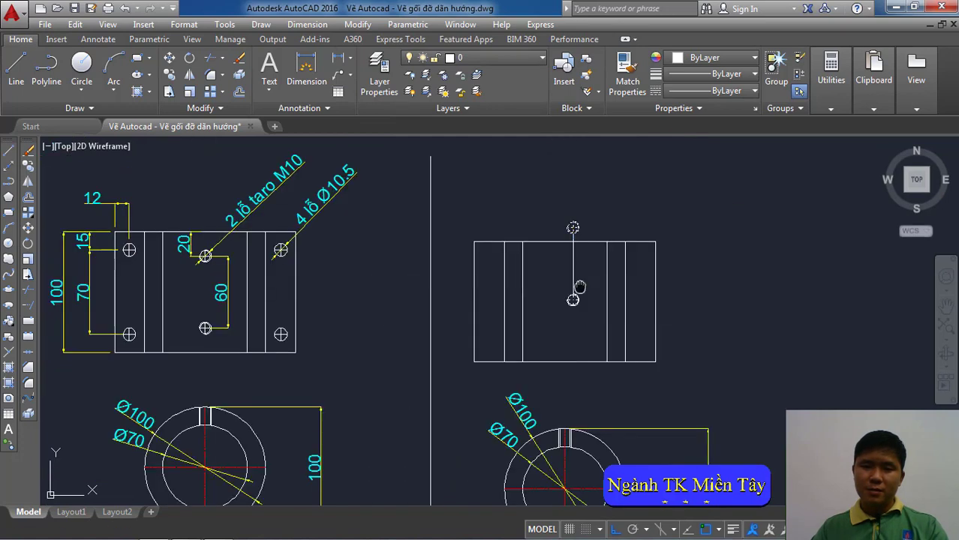
pyautogui.press('Return')
pyautogui.scroll(3, 579, 291)
pyautogui.scroll(-2, 579, 292)
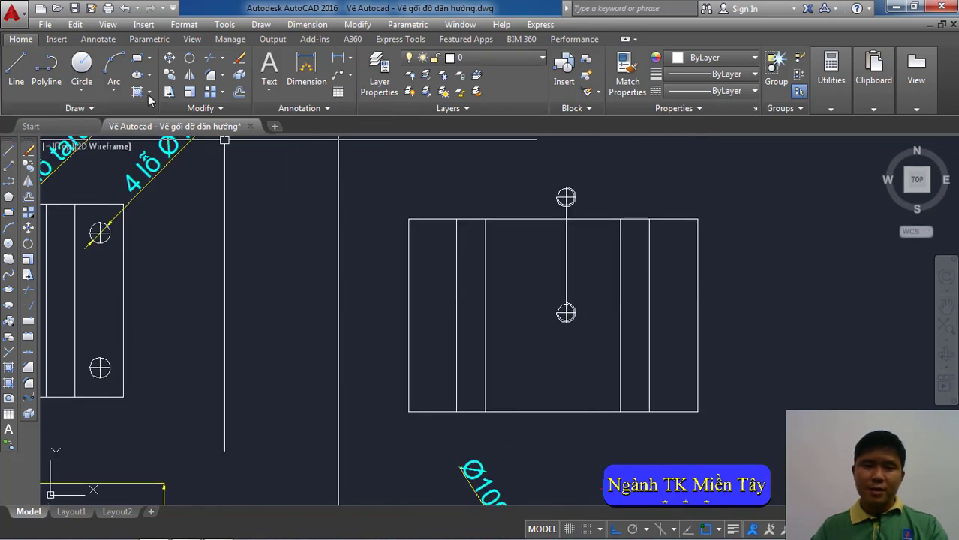
# - Run TR to trim the helper construction line
pyautogui.click(17, 66)
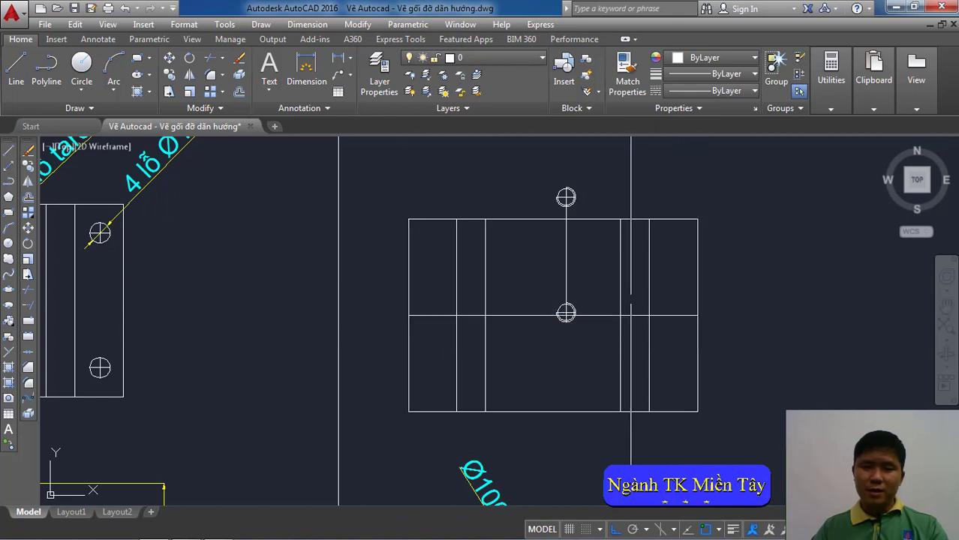
pyautogui.write('tr')
pyautogui.press('Return')
pyautogui.scroll(2, 579, 266)
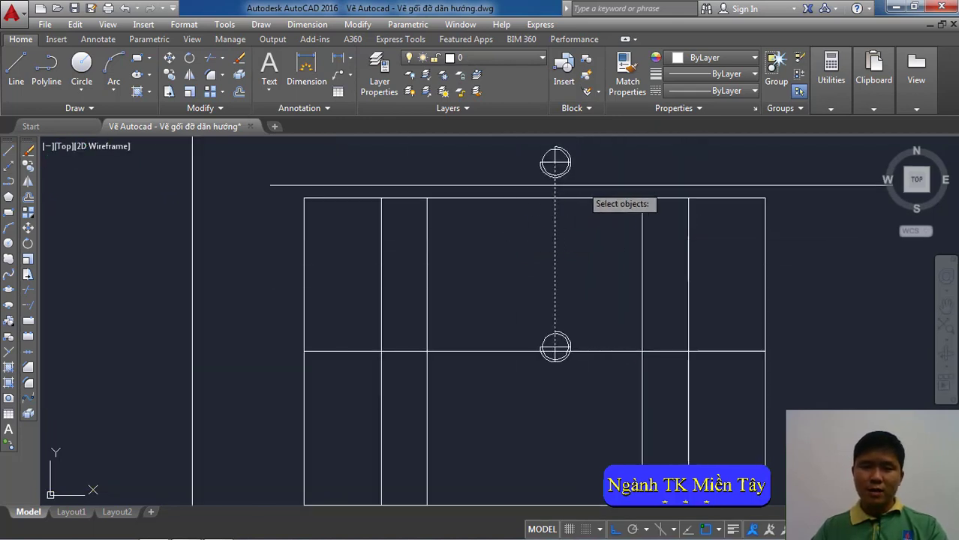
pyautogui.scroll(4, 570, 351)
# - Move the upper hole and its centreline down to its new lower position
pyautogui.click(593, 325)
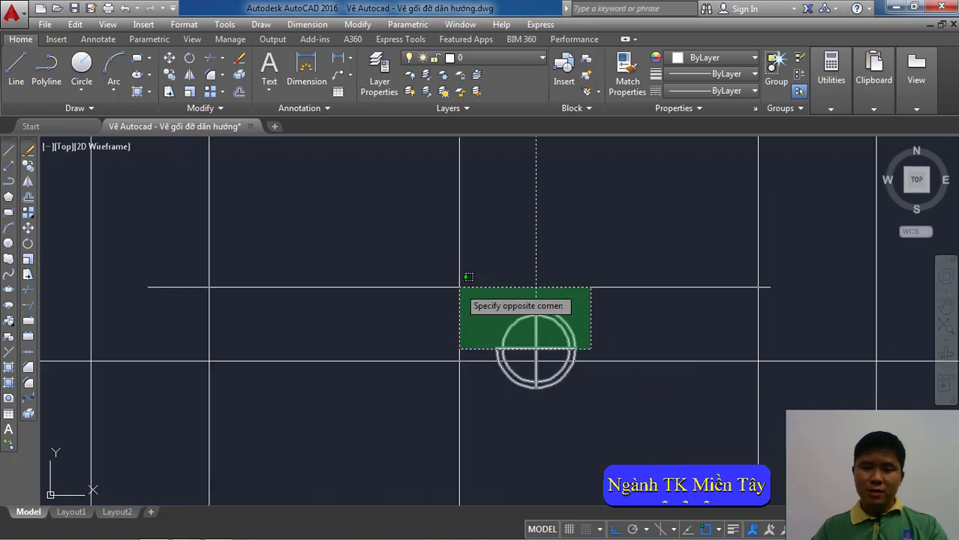
pyautogui.click(462, 276)
pyautogui.scroll(-6, 526, 313)
pyautogui.write('m')
pyautogui.press('Return')
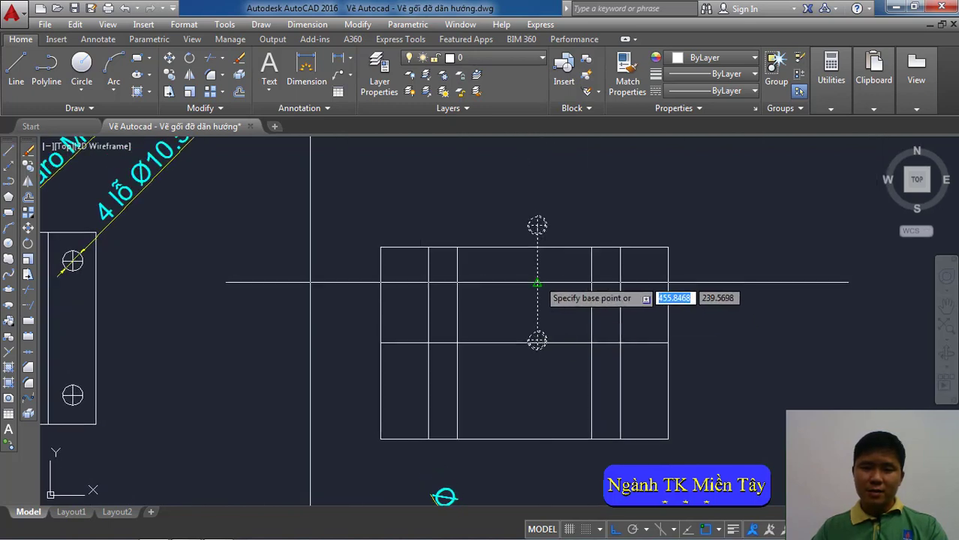
pyautogui.click(537, 270)
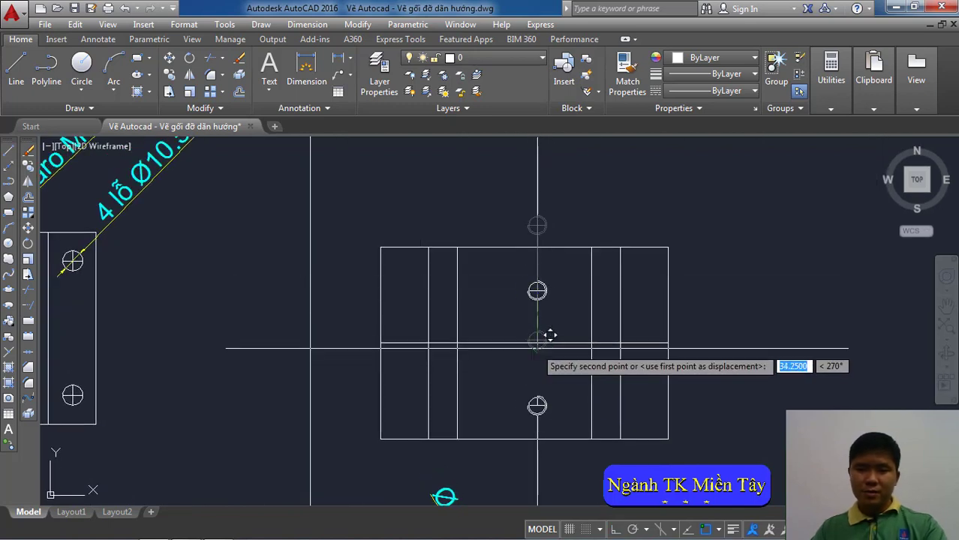
pyautogui.click(527, 342)
pyautogui.scroll(-3, 526, 342)
# - Select the leftover construction lines and delete them
pyautogui.click(517, 324)
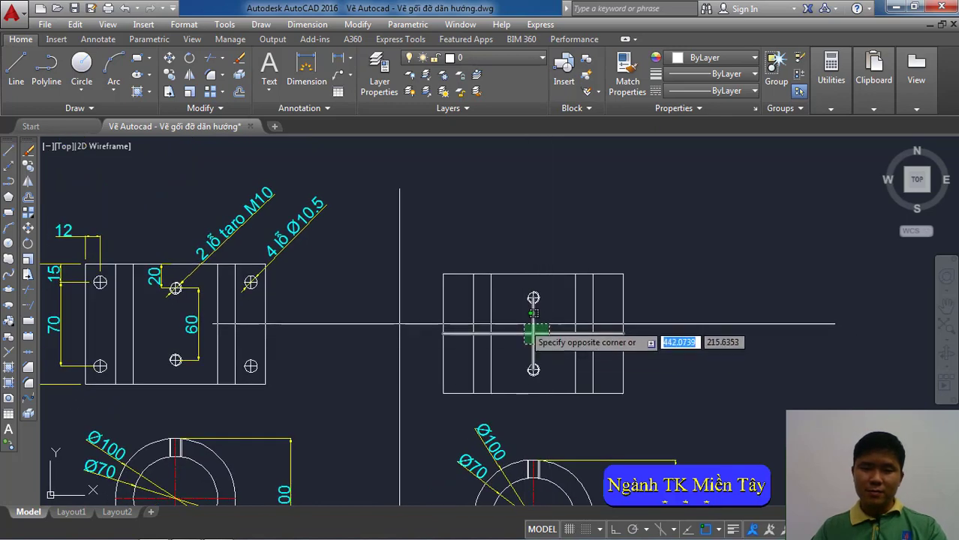
pyautogui.click(534, 335)
pyautogui.press('Delete')
pyautogui.scroll(-3, 533, 327)
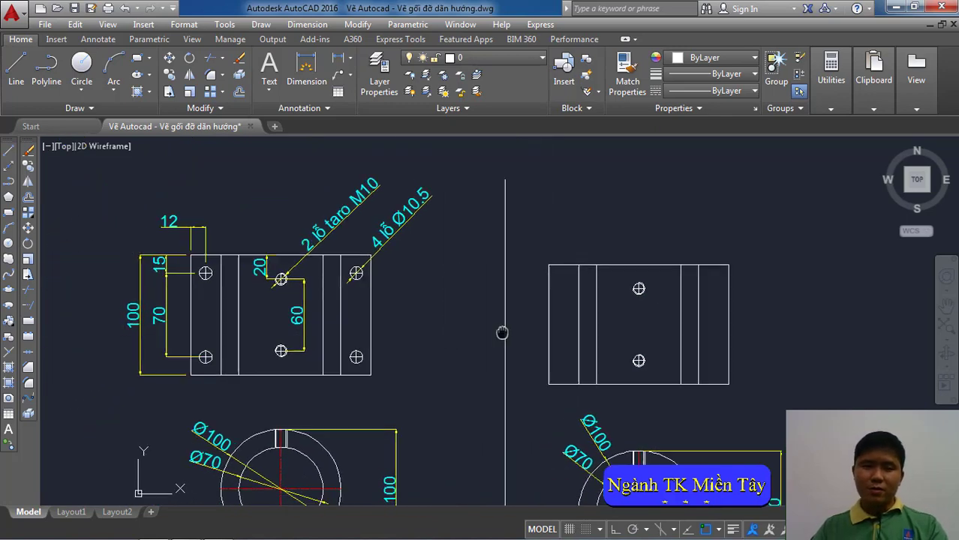
pyautogui.scroll(3, 296, 338)
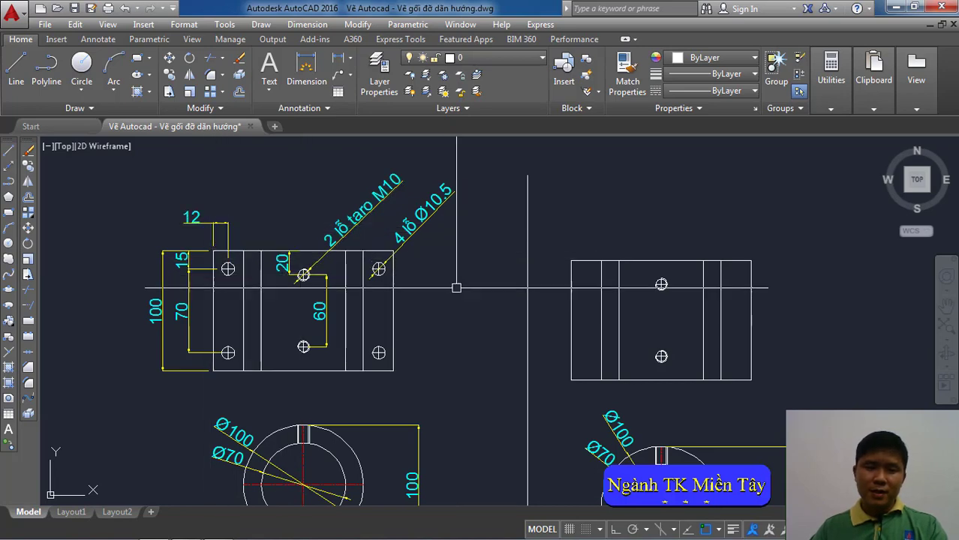
# - Draw a 12 by 15 rectangle using the Dimensions option
pyautogui.click(261, 24)
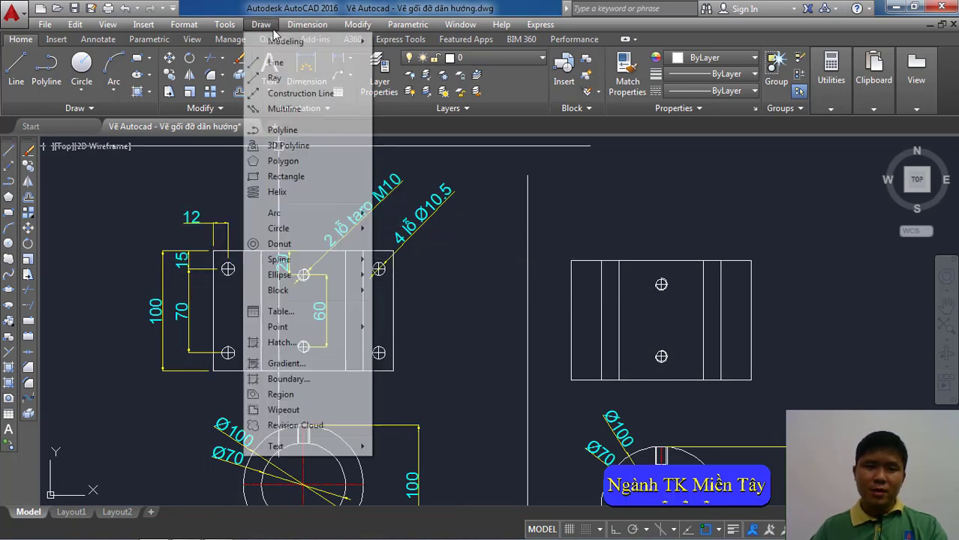
pyautogui.click(589, 232)
pyautogui.rightClick(662, 206)
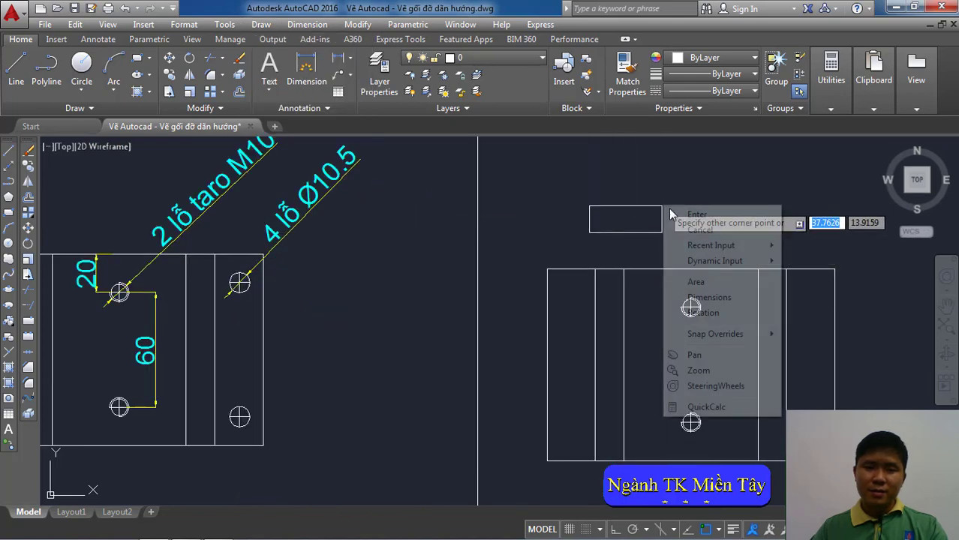
pyautogui.click(709, 297)
pyautogui.scroll(-5, 690, 298)
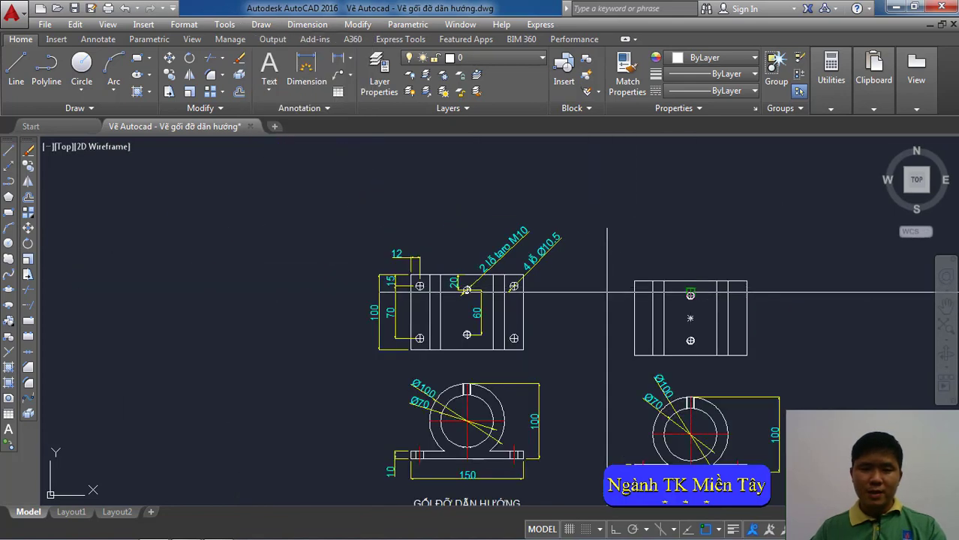
pyautogui.scroll(3, 690, 298)
pyautogui.press('Return')
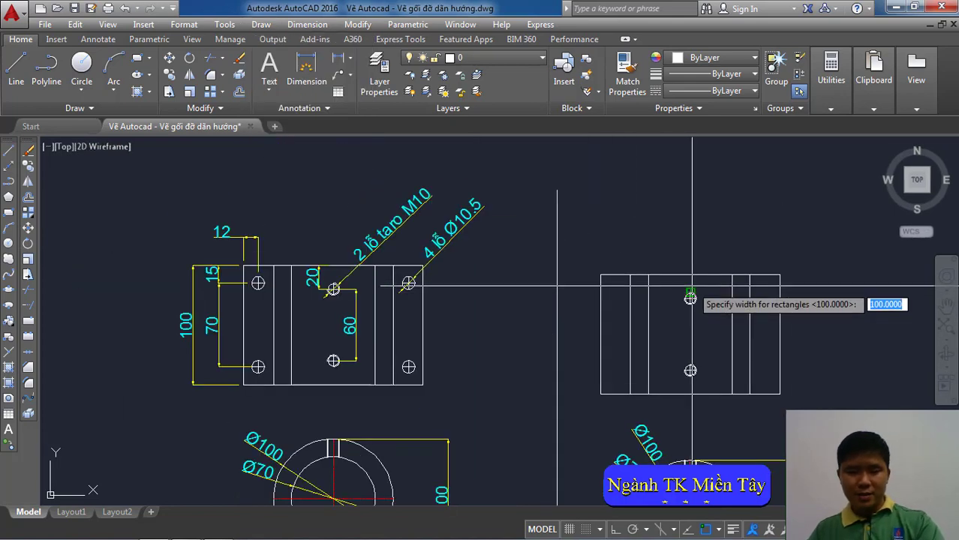
pyautogui.press('Return')
pyautogui.scroll(3, 690, 298)
pyautogui.scroll(2, 634, 267)
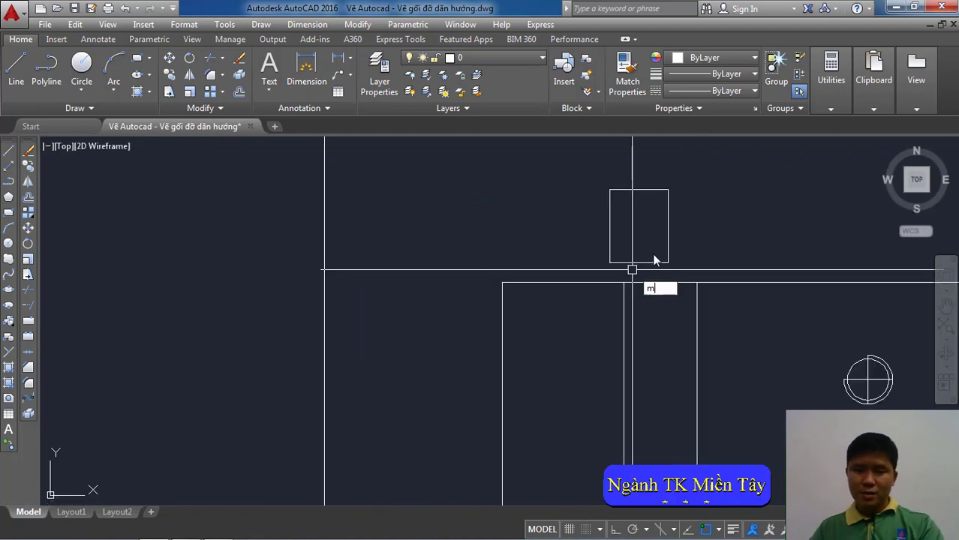
pyautogui.click(652, 225)
# - Move the small rectangle so its corner sits on the top view's top-left corner
pyautogui.click(706, 247)
pyautogui.click(639, 222)
pyautogui.press('Return')
pyautogui.click(609, 189)
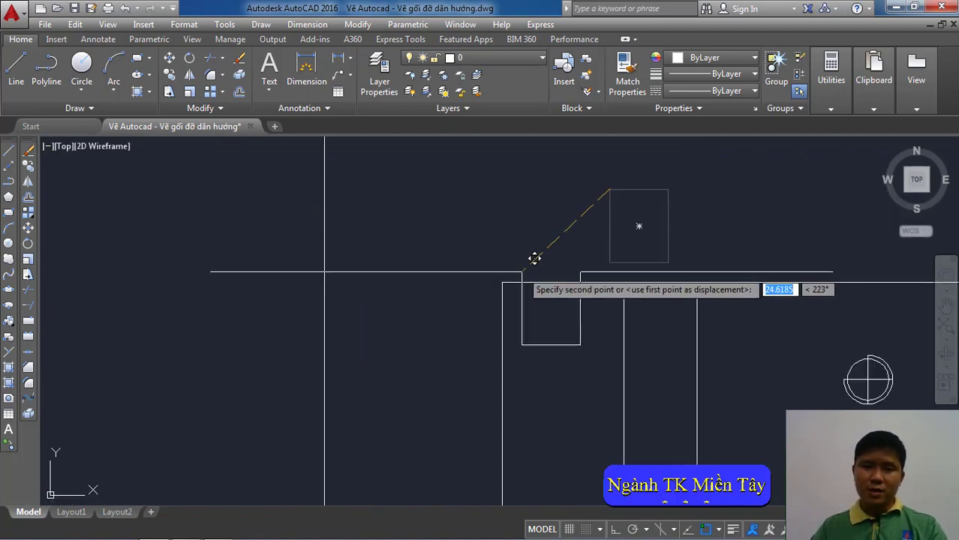
pyautogui.click(514, 269)
pyautogui.scroll(-3, 518, 274)
pyautogui.scroll(-2, 518, 274)
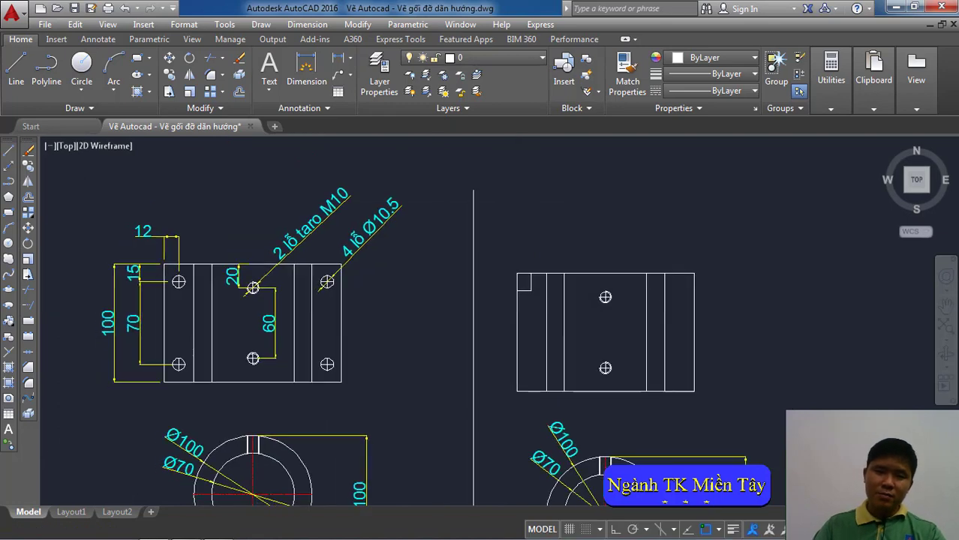
pyautogui.scroll(-1, 541, 247)
pyautogui.scroll(2, 330, 217)
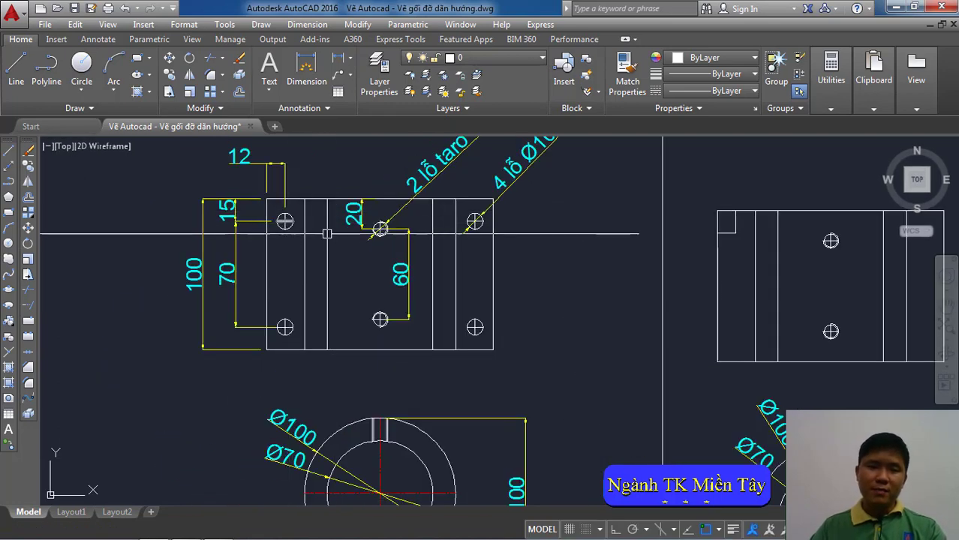
pyautogui.moveTo(743, 285); pyautogui.dragTo(652, 324, button='middle')
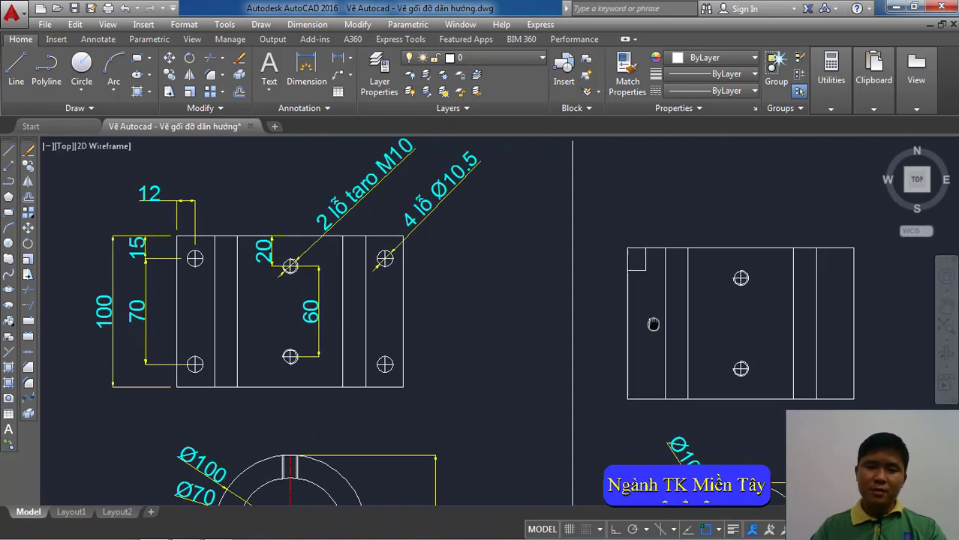
# - Draw a 10.5-diameter circle and move its centre onto the small rectangle's inner corner
pyautogui.click(258, 24)
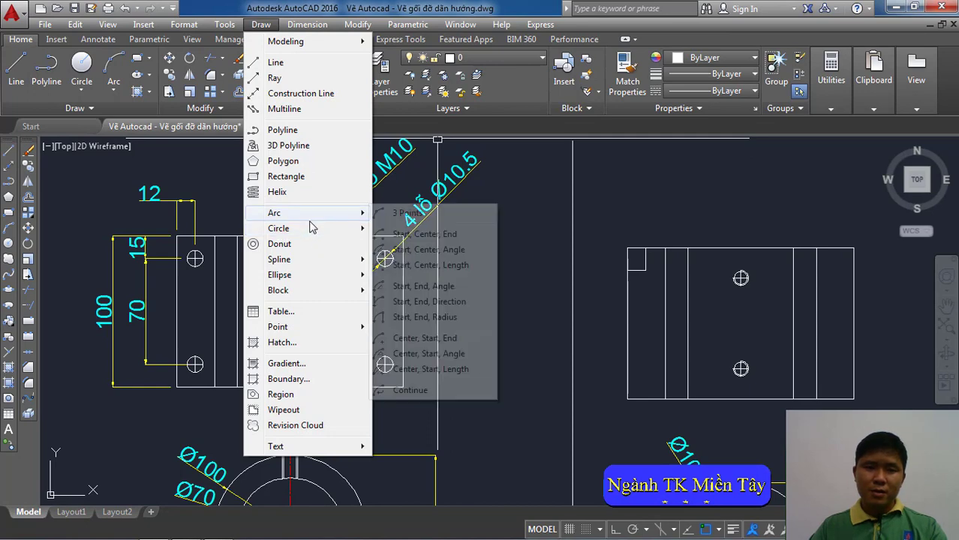
pyautogui.moveTo(278, 228)
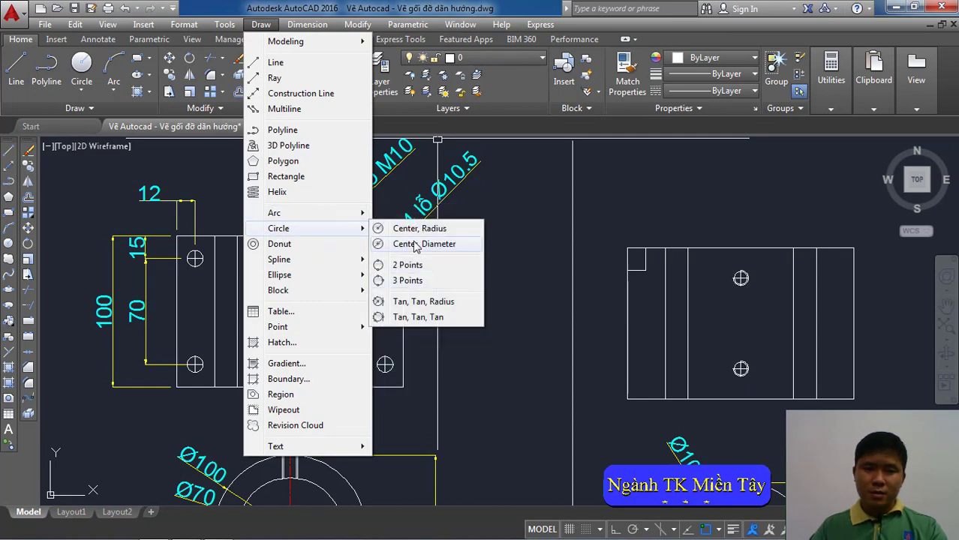
pyautogui.click(415, 244)
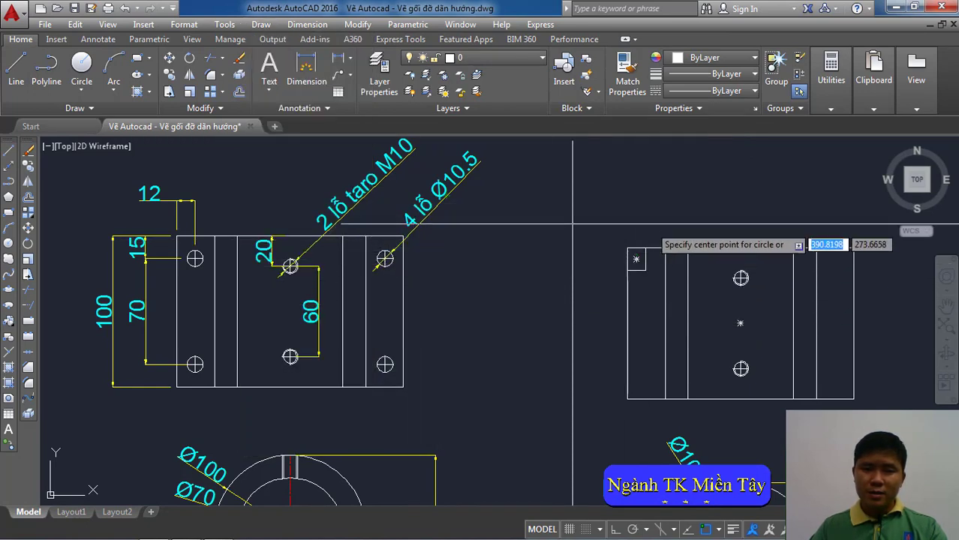
pyautogui.click(665, 213)
pyautogui.write('10.5')
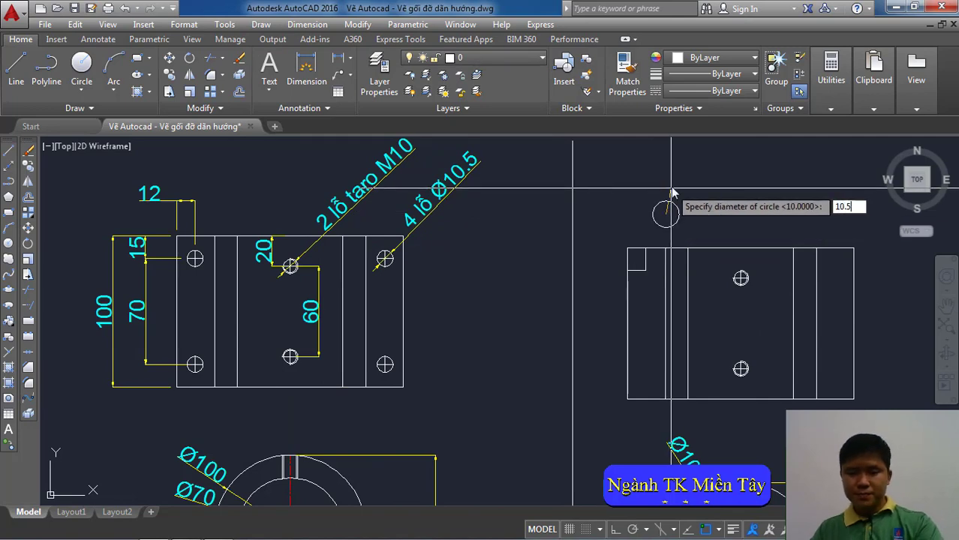
pyautogui.press('Return')
pyautogui.scroll(2, 670, 194)
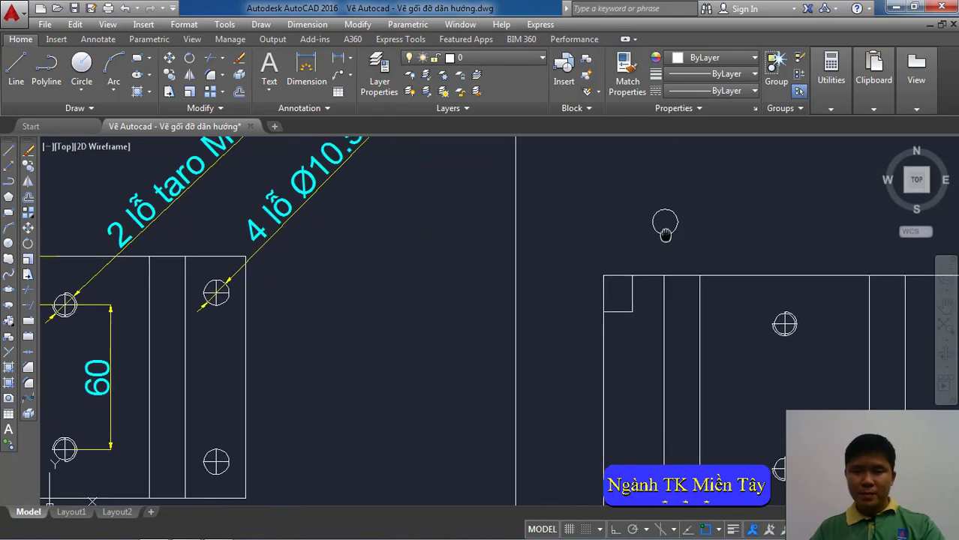
pyautogui.write('m')
pyautogui.click(653, 222)
pyautogui.press('Return')
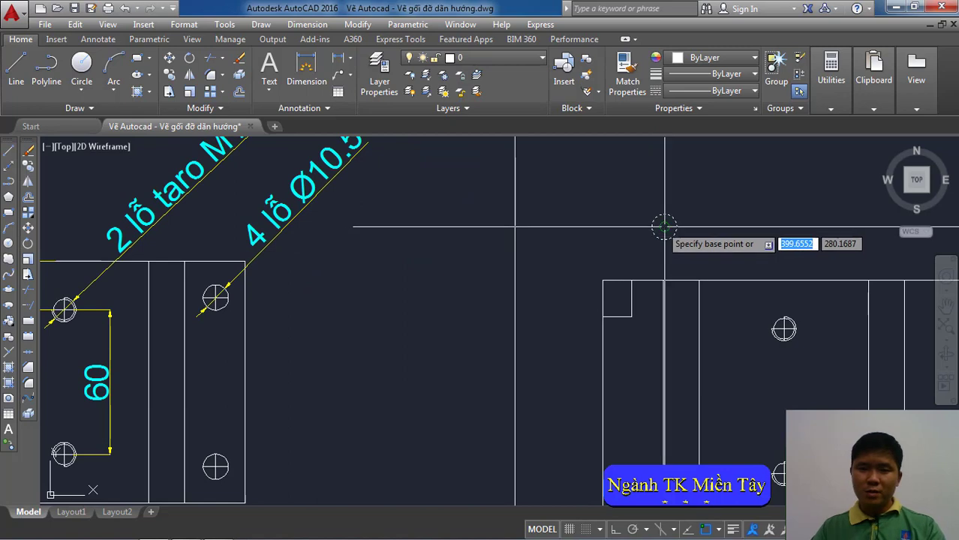
pyautogui.click(663, 227)
pyautogui.click(632, 317)
pyautogui.scroll(-3, 632, 316)
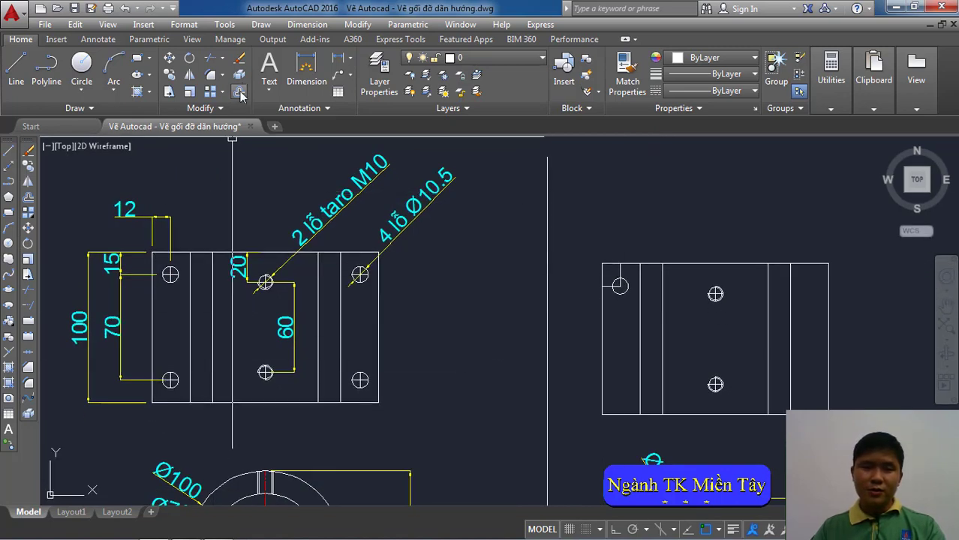
# - Begin mirroring the corner hole, then cancel the misplaced mirror
pyautogui.click(196, 77)
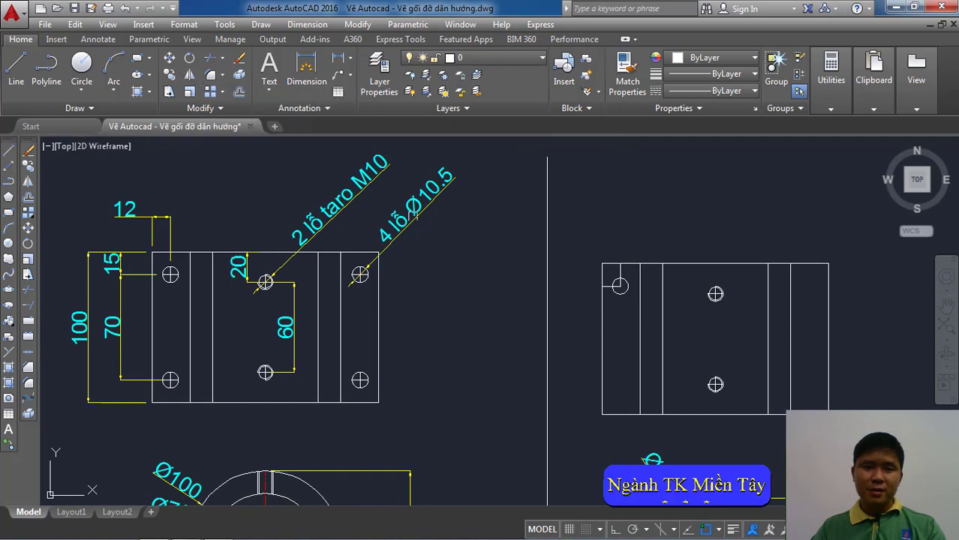
pyautogui.click(619, 286)
pyautogui.press('Return')
pyautogui.click(610, 330)
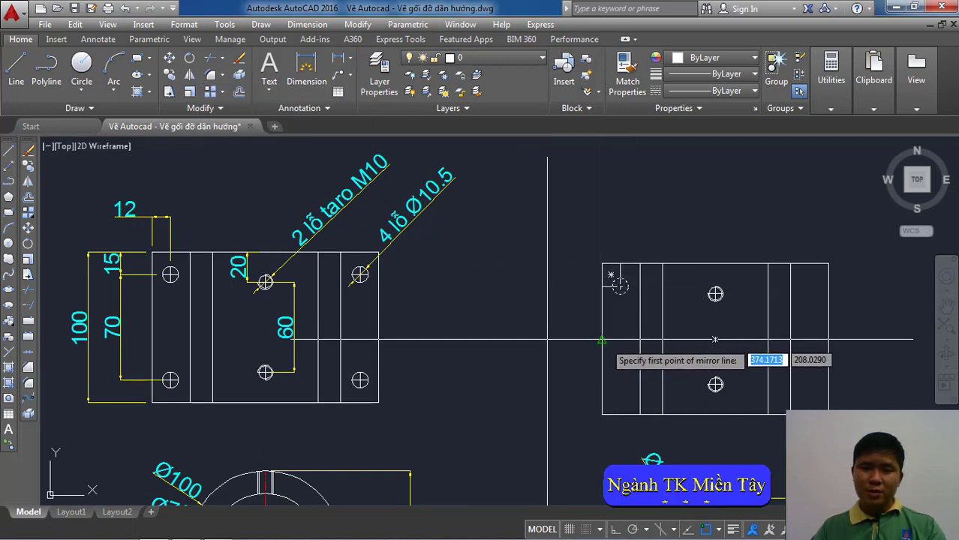
pyautogui.click(575, 343)
pyautogui.press('Escape')
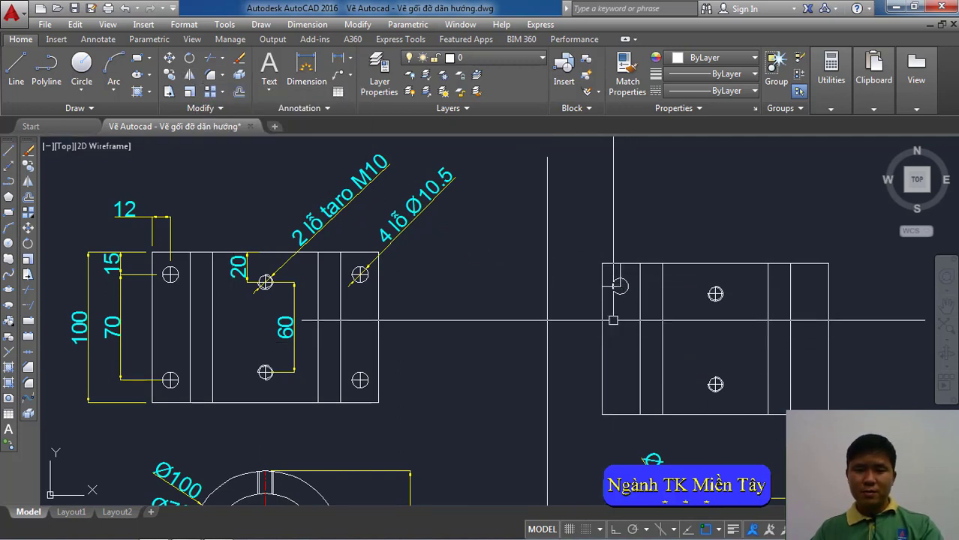
# - Mirror the corner hole across a horizontal line, keeping the original
pyautogui.press('space')
pyautogui.scroll(2, 616, 319)
pyautogui.click(622, 288)
pyautogui.press('Return')
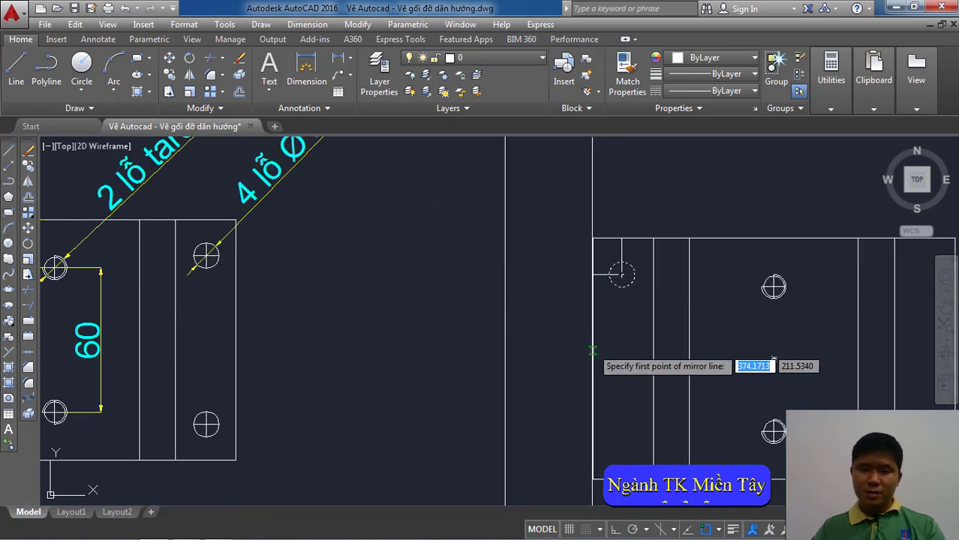
pyautogui.click(593, 360)
pyautogui.press('F8')
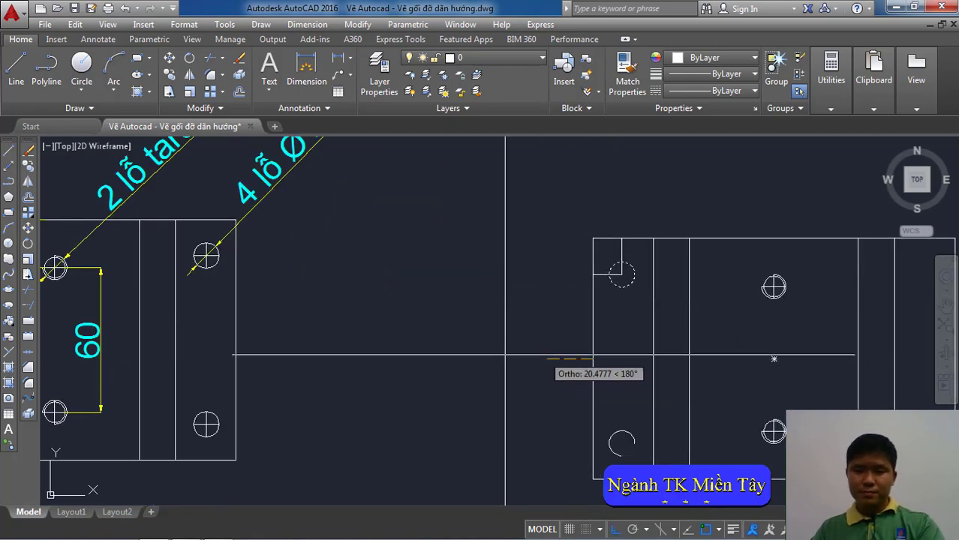
pyautogui.rightClick(545, 361)
pyautogui.click(561, 367)
pyautogui.scroll(-2, 564, 345)
pyautogui.scroll(4, 608, 289)
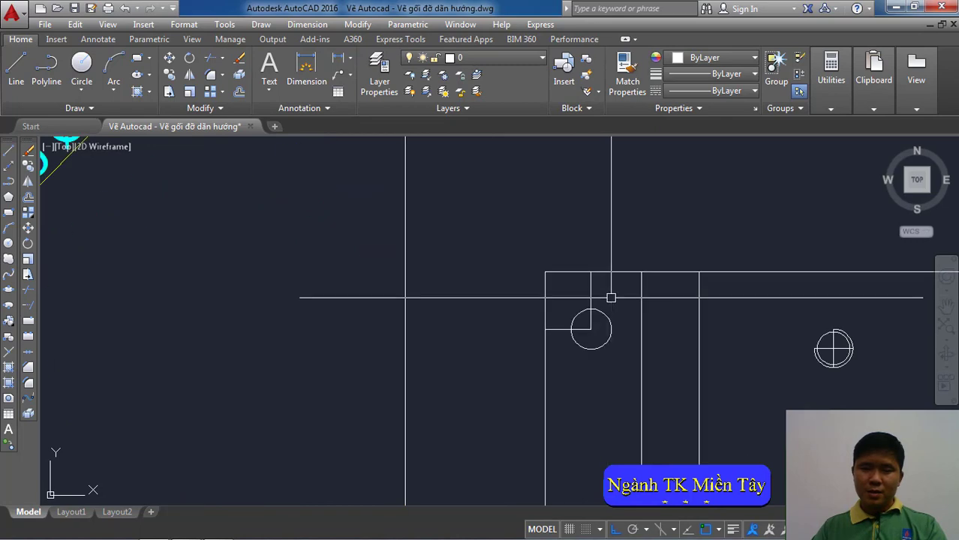
pyautogui.scroll(-2, 580, 282)
# - Mirror the left holes across the plate's vertical centre line, keeping the originals
pyautogui.press('Escape')
pyautogui.scroll(-3, 526, 270)
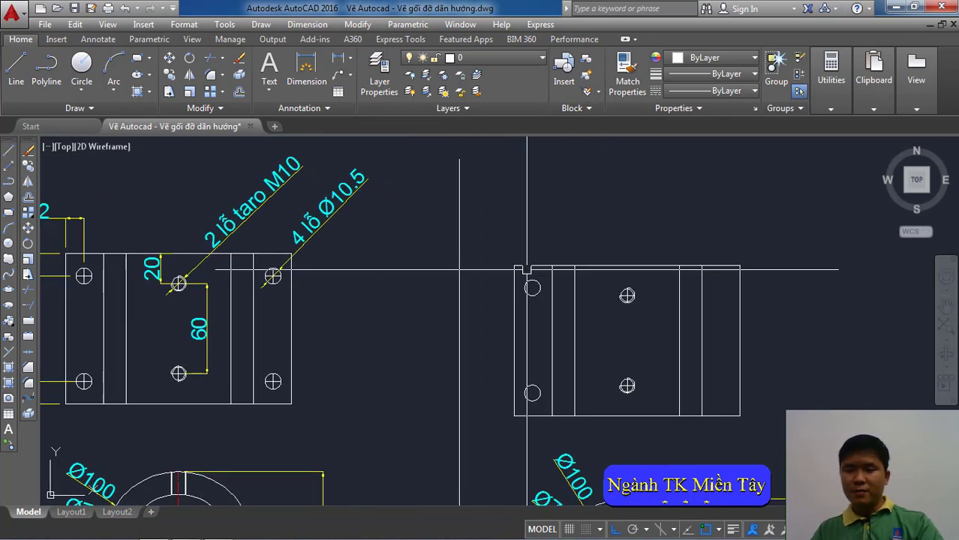
pyautogui.scroll(-2, 526, 270)
pyautogui.moveTo(526, 270); pyautogui.dragTo(538, 270, button='middle')
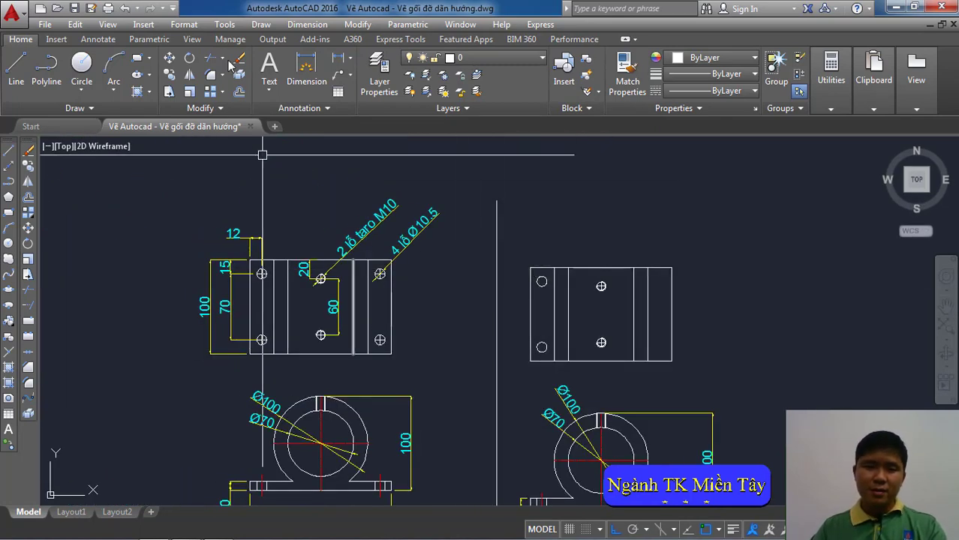
pyautogui.scroll(2, 540, 319)
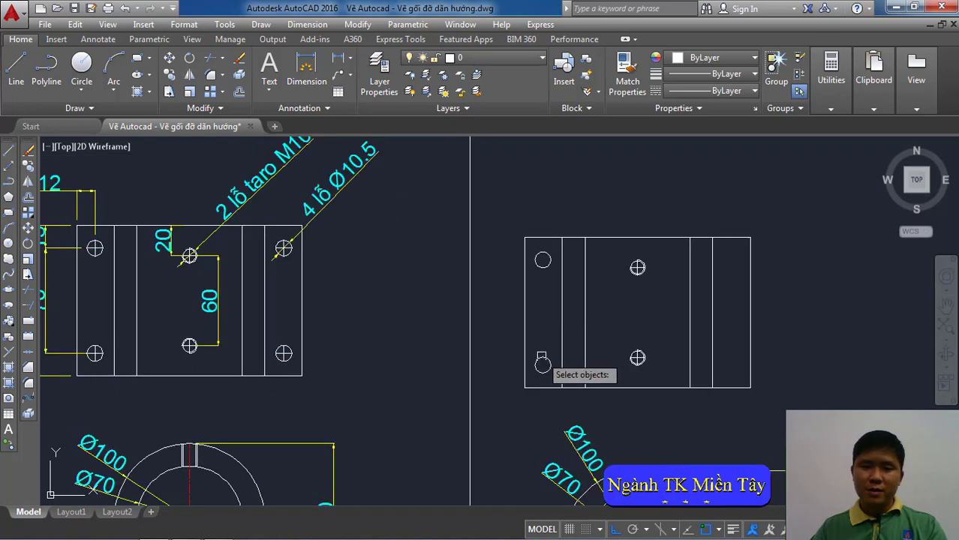
pyautogui.click(542, 260)
pyautogui.press('Return')
pyautogui.click(637, 268)
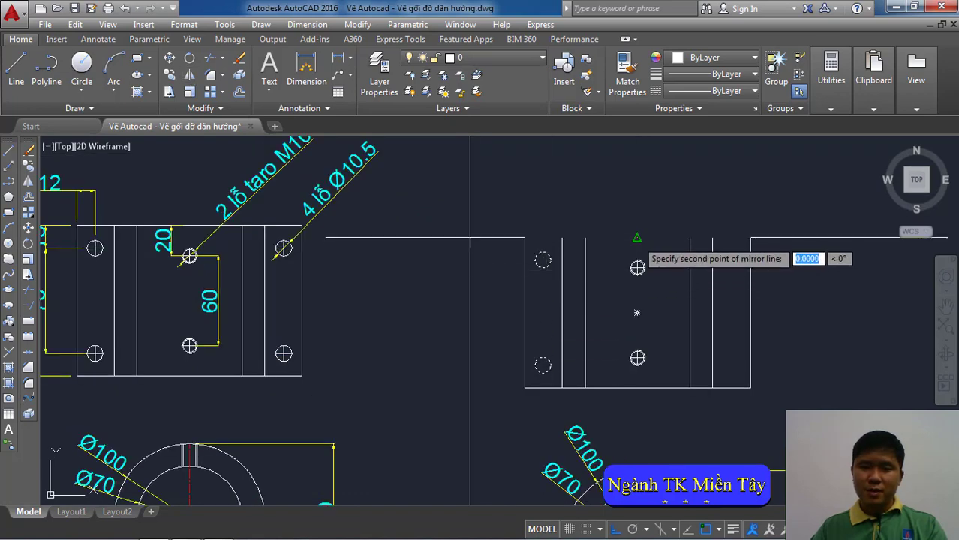
pyautogui.rightClick(638, 193)
pyautogui.click(653, 198)
pyautogui.scroll(-2, 659, 247)
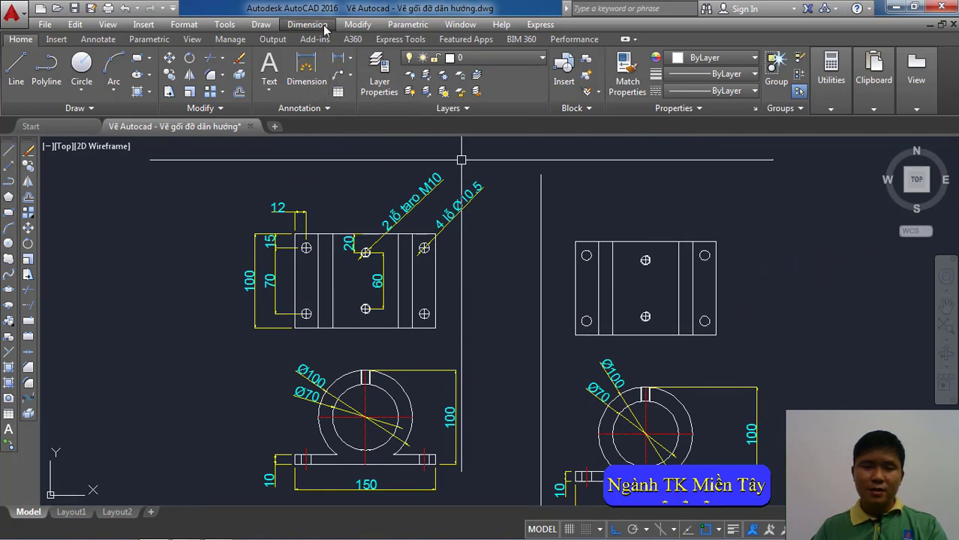
# - Add linear dimensions for the plate's 100 side and the 12 and 15 corner-hole offsets
pyautogui.click(325, 24)
pyautogui.click(316, 63)
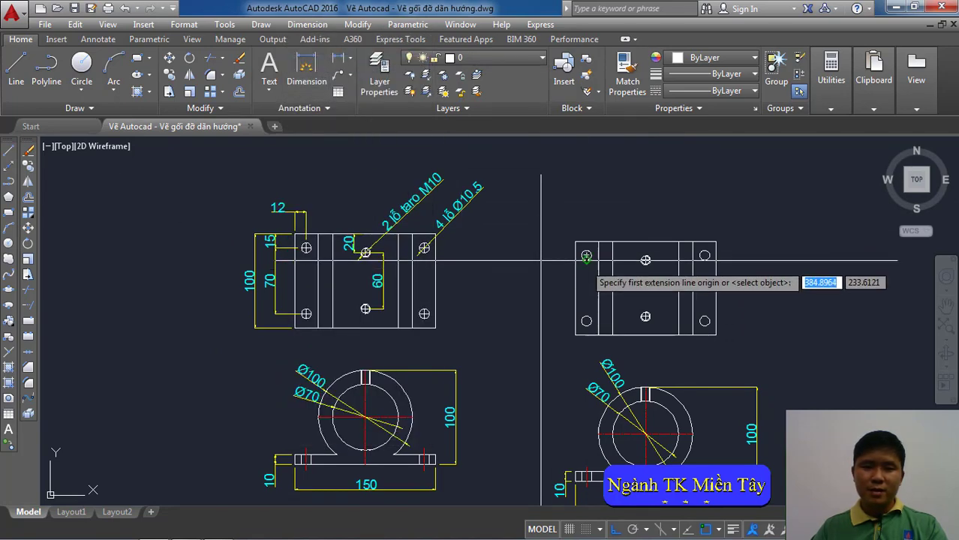
pyautogui.click(576, 242)
pyautogui.click(577, 332)
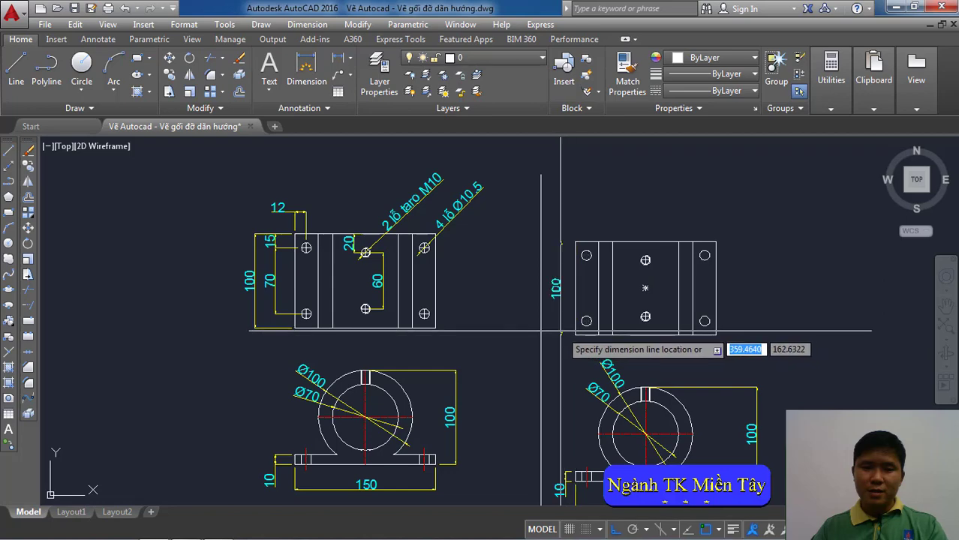
pyautogui.press('Return')
pyautogui.scroll(4, 581, 227)
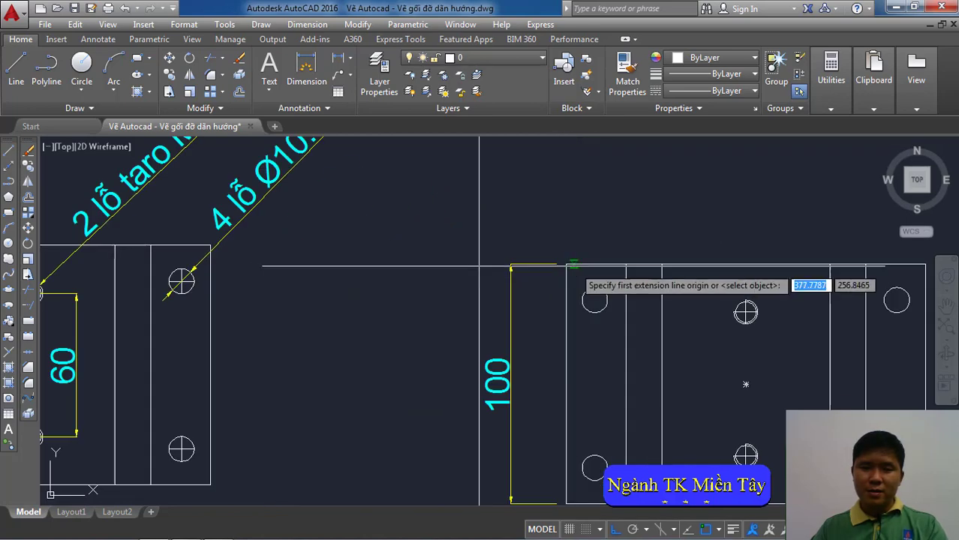
pyautogui.click(576, 242)
pyautogui.click(594, 300)
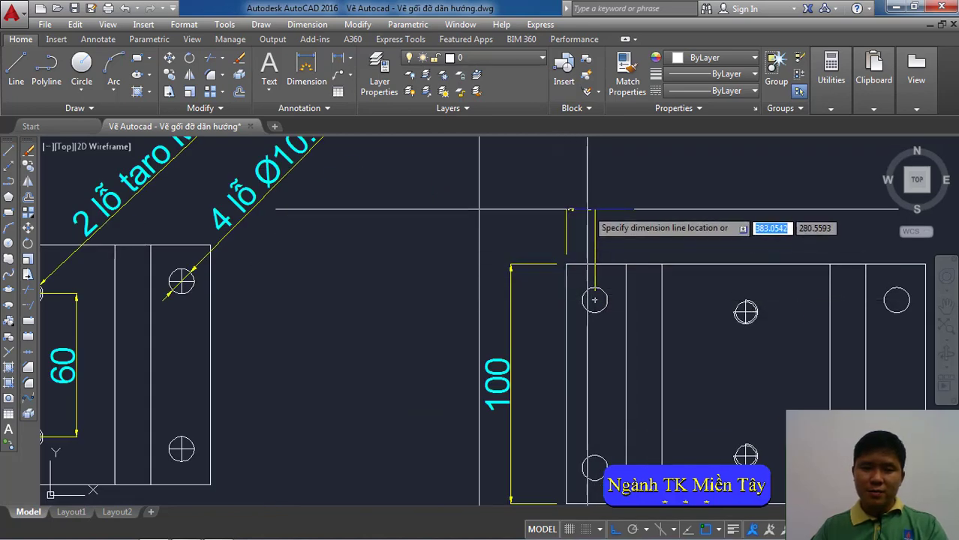
pyautogui.click(597, 208)
pyautogui.press('Return')
pyautogui.click(565, 264)
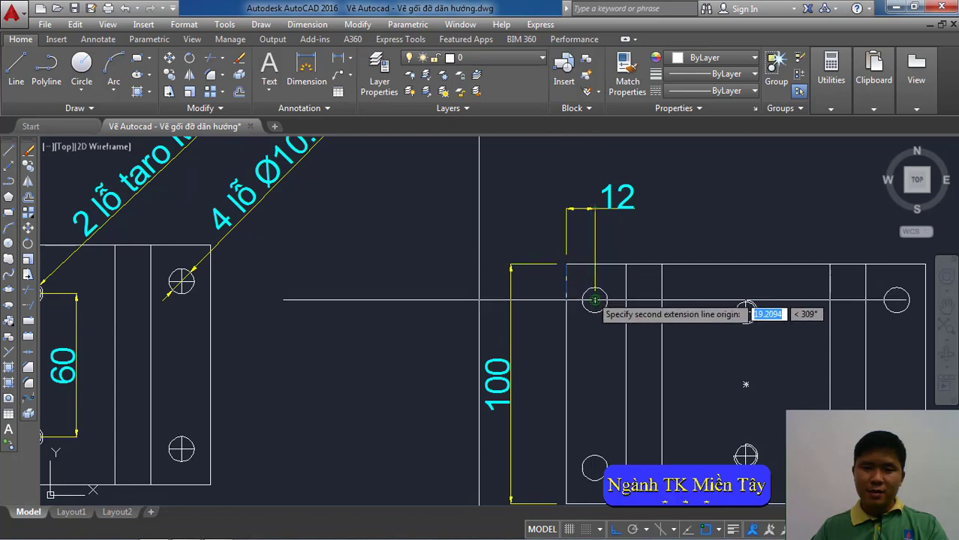
pyautogui.click(595, 300)
pyautogui.click(540, 293)
# - Dimension the 70 spacing between the left corner-hole centres beside the 100
pyautogui.scroll(-3, 540, 294)
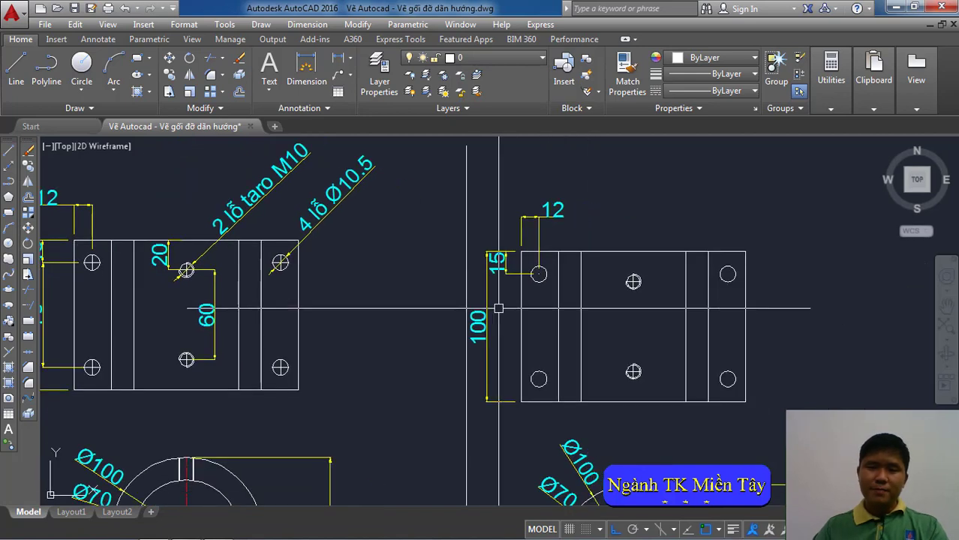
pyautogui.scroll(-2, 497, 307)
pyautogui.scroll(2, 517, 308)
pyautogui.scroll(2, 538, 307)
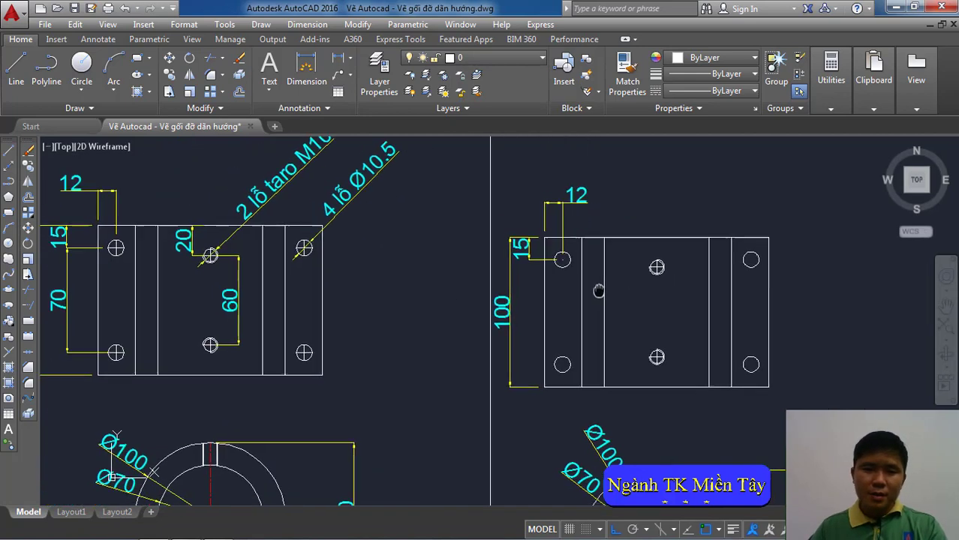
pyautogui.scroll(-2, 570, 301)
pyautogui.scroll(2, 599, 288)
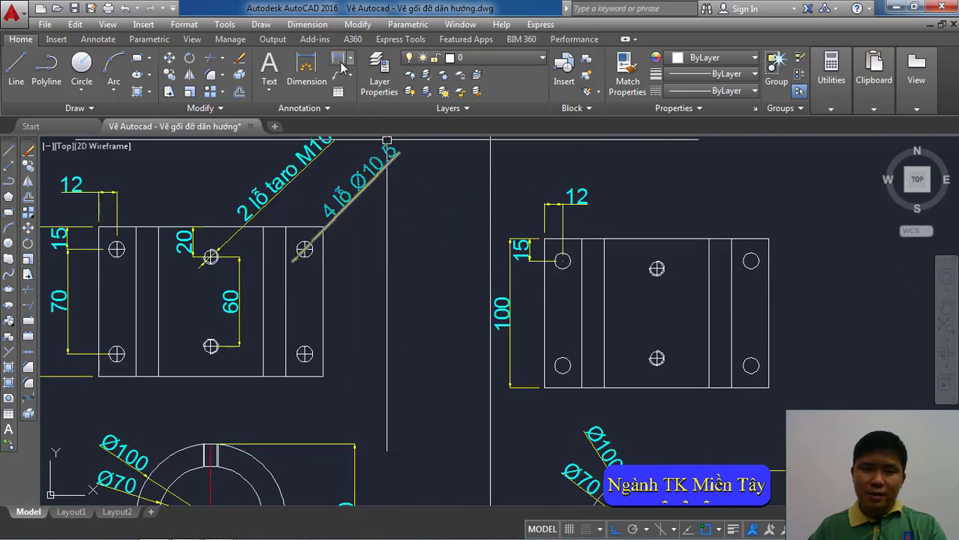
pyautogui.click(341, 66)
pyautogui.scroll(2, 562, 249)
pyautogui.click(562, 254)
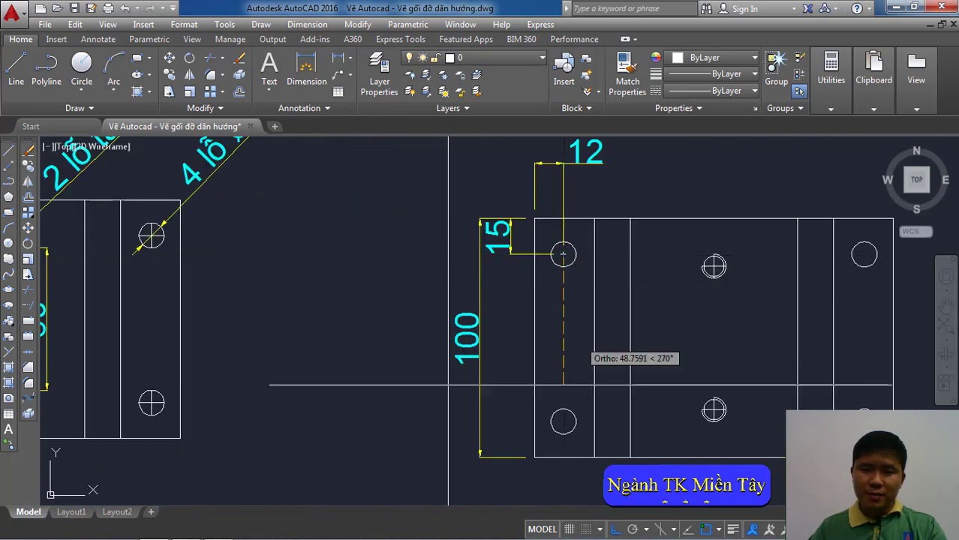
pyautogui.click(562, 420)
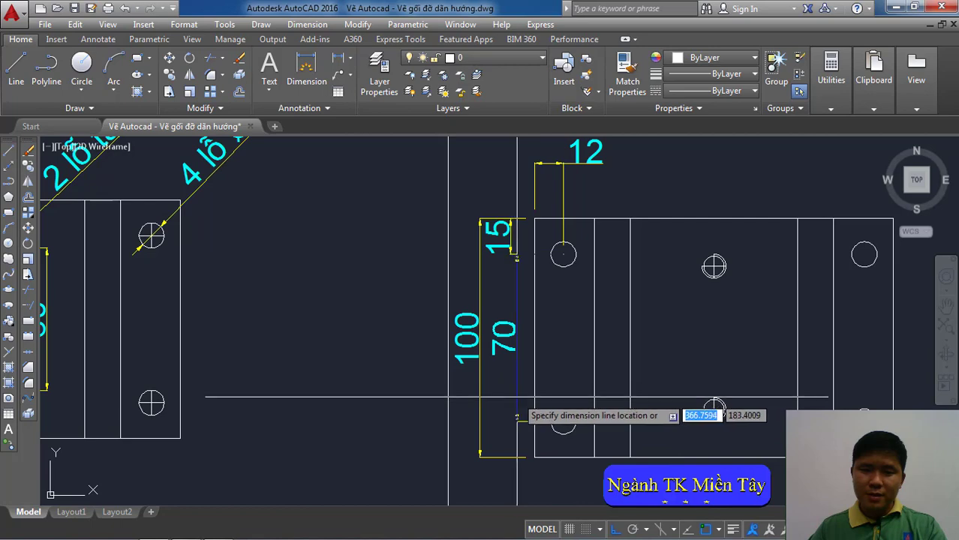
pyautogui.click(516, 396)
pyautogui.scroll(-3, 516, 396)
pyautogui.scroll(-2, 525, 360)
# - Dimension the centre tapped holes: 20 from the top edge and 60 between centres
pyautogui.press('space')
pyautogui.moveTo(503, 308); pyautogui.dragTo(558, 319, button='middle')
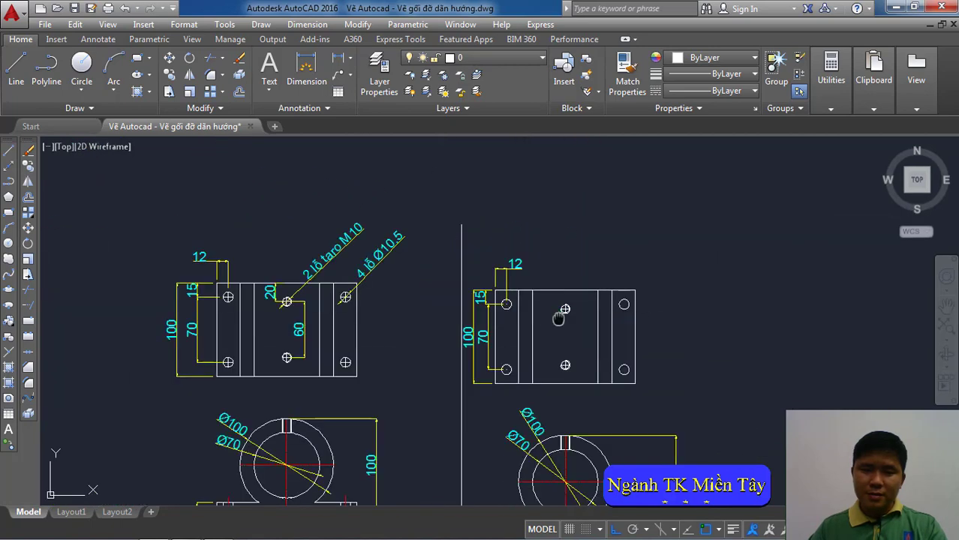
pyautogui.scroll(4, 558, 319)
pyautogui.scroll(3, 561, 300)
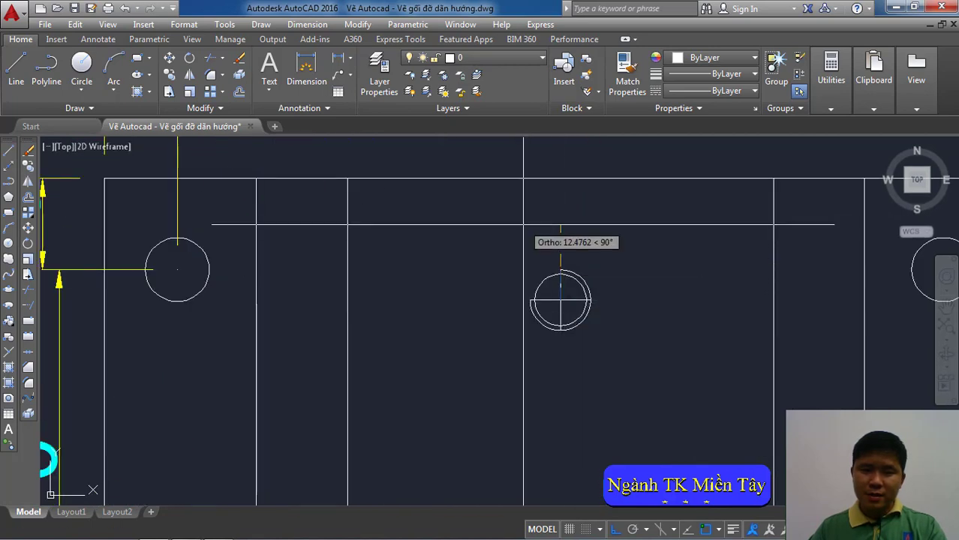
pyautogui.click(561, 300)
pyautogui.click(561, 179)
pyautogui.click(492, 247)
pyautogui.scroll(-4, 506, 254)
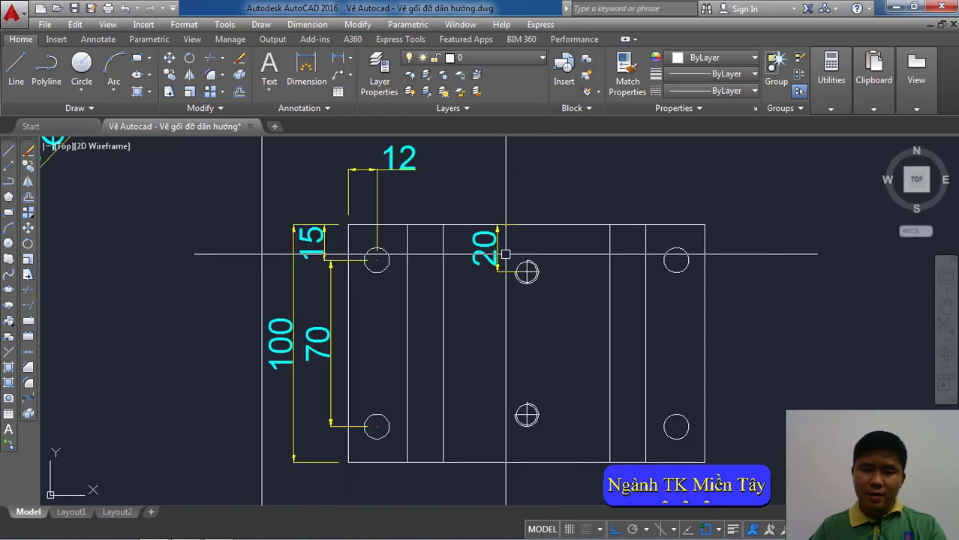
pyautogui.press('space')
pyautogui.scroll(3, 563, 267)
pyautogui.click(567, 238)
pyautogui.moveTo(573, 349); pyautogui.dragTo(561, 323, button='middle')
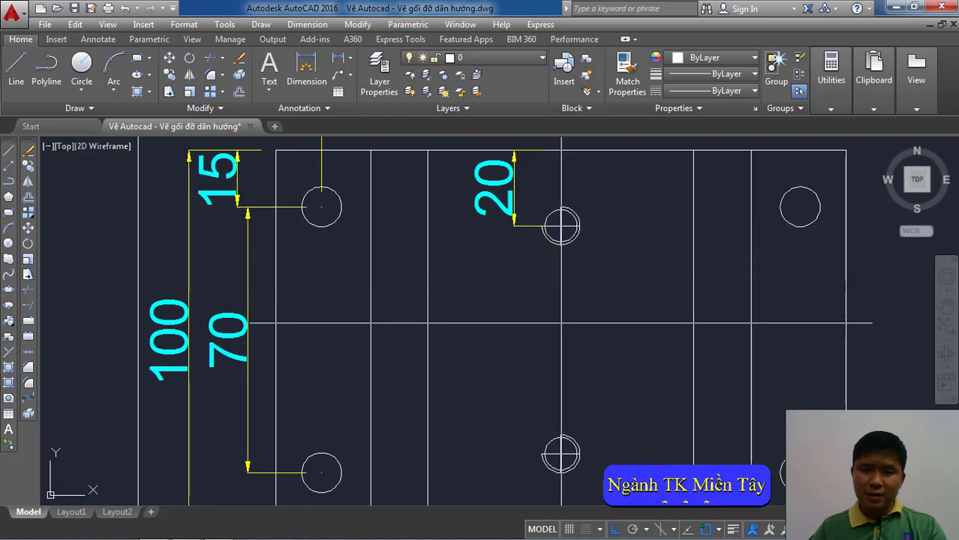
pyautogui.click(560, 454)
pyautogui.click(625, 414)
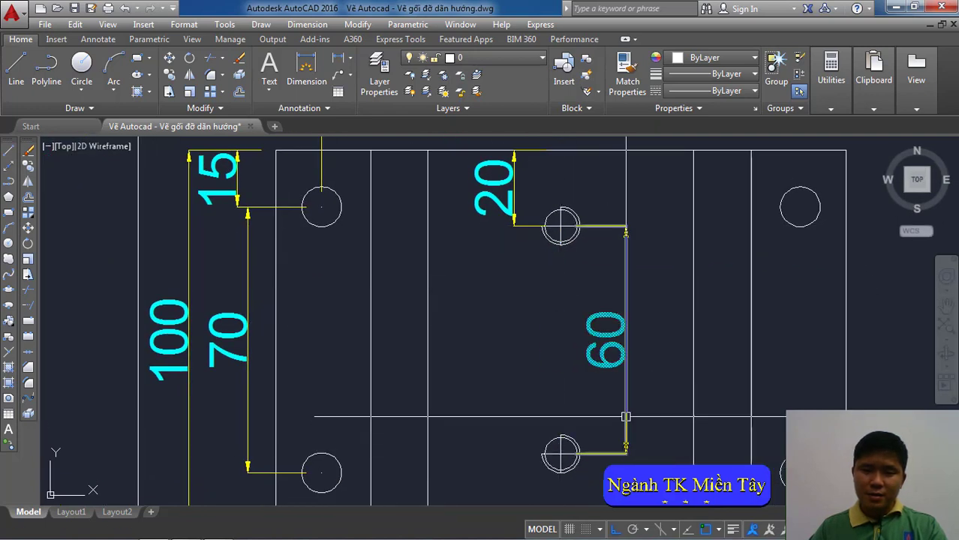
pyautogui.scroll(-4, 615, 405)
pyautogui.moveTo(601, 394); pyautogui.dragTo(579, 396, button='middle')
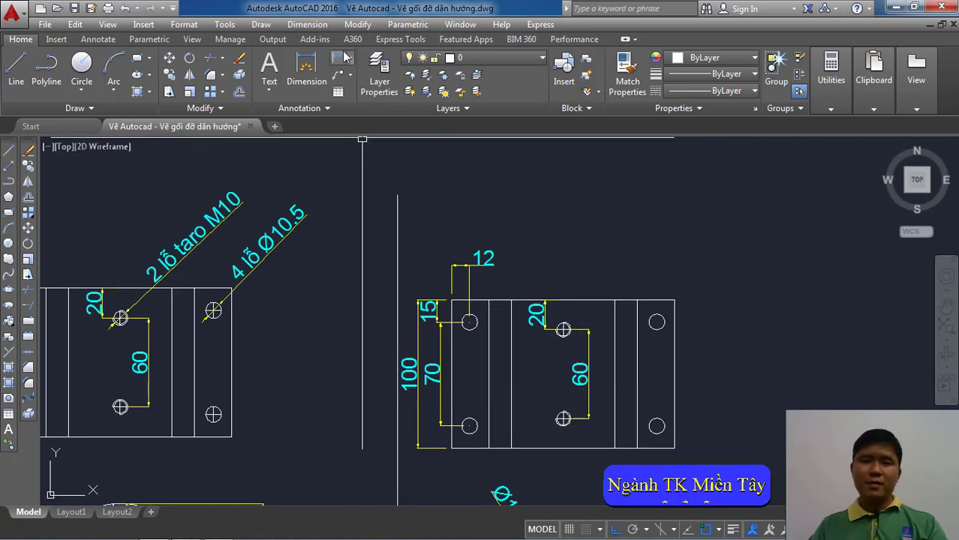
pyautogui.click(307, 24)
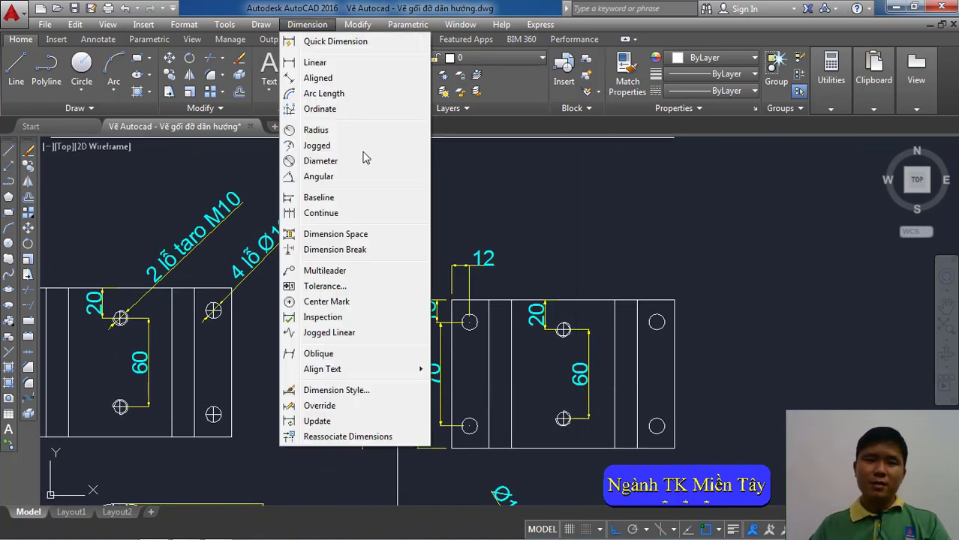
# - Add a diameter dimension to the top-right hole, matching the original Ø10.5 callout's properties
pyautogui.click(320, 161)
pyautogui.scroll(2, 657, 324)
pyautogui.click(659, 327)
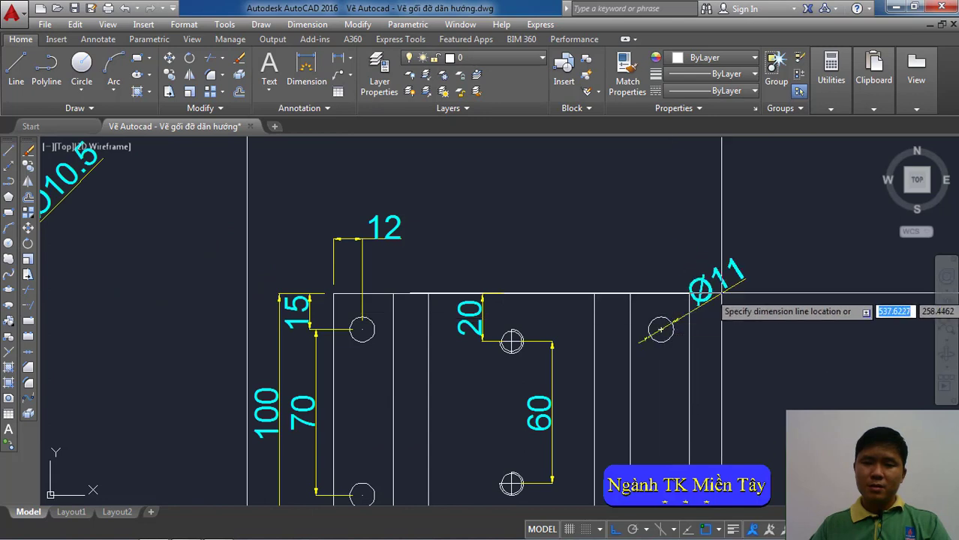
pyautogui.click(752, 293)
pyautogui.scroll(-2, 752, 293)
pyautogui.moveTo(723, 288); pyautogui.dragTo(711, 283, button='middle')
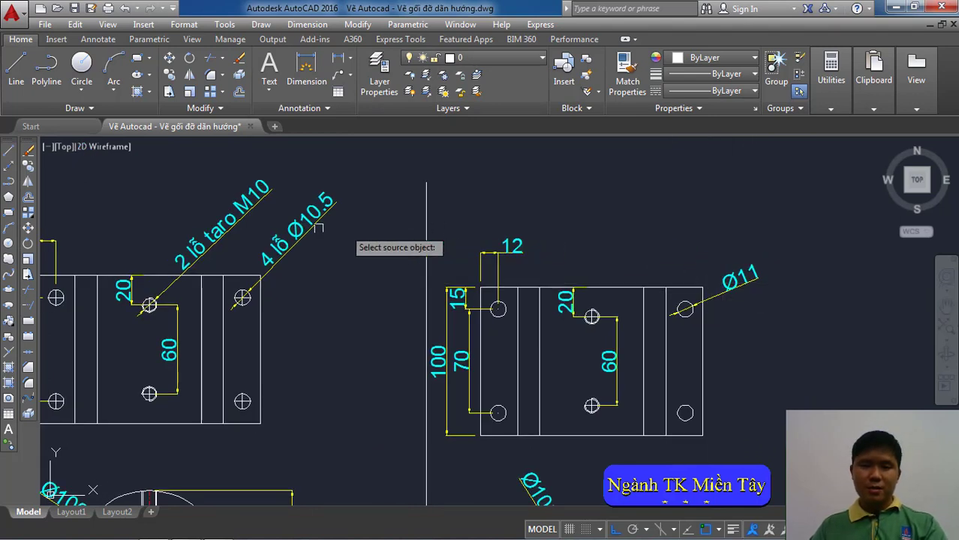
pyautogui.click(742, 279)
pyautogui.press('Return')
pyautogui.write('ed')
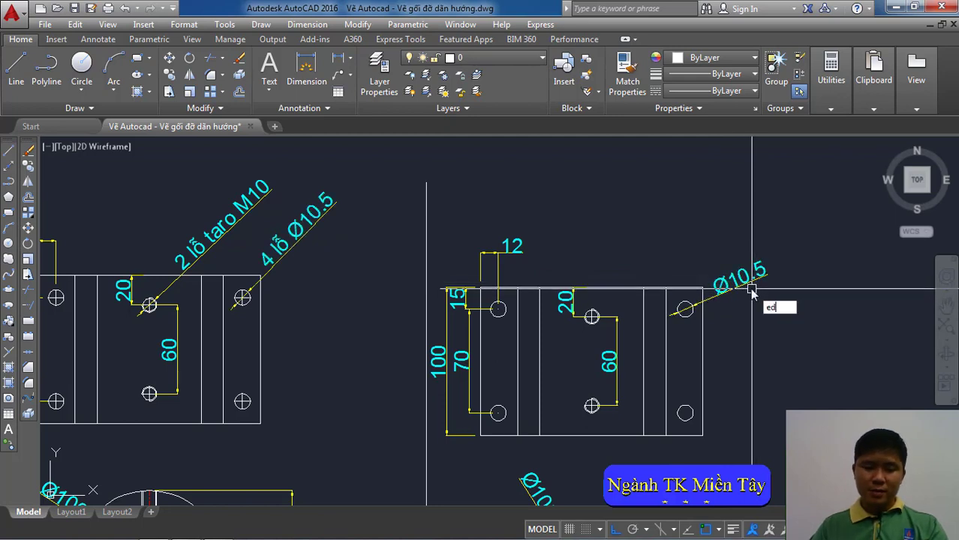
# - Prefix the callout text with '4 lỗ' and move it further out along the leader
pyautogui.press('Return')
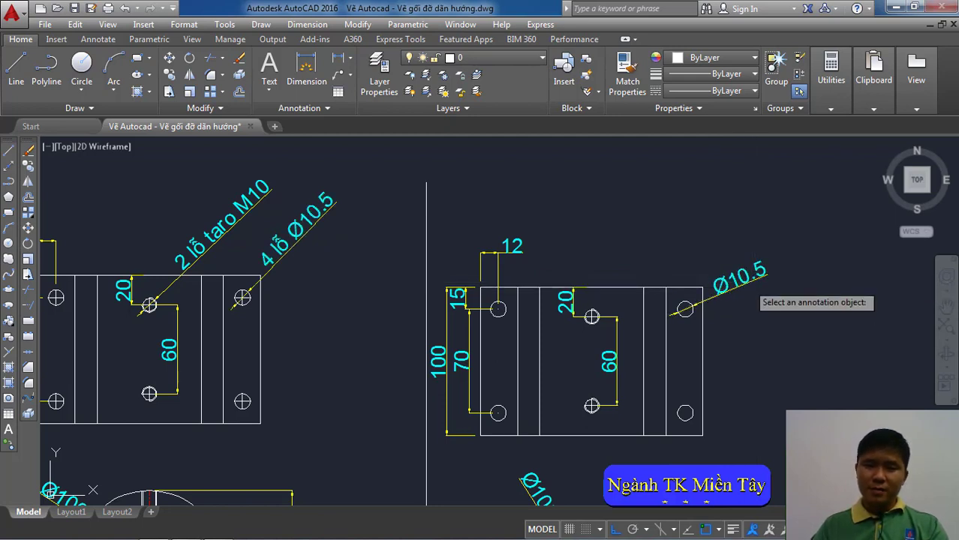
pyautogui.click(734, 295)
pyautogui.write('4 lỗ')
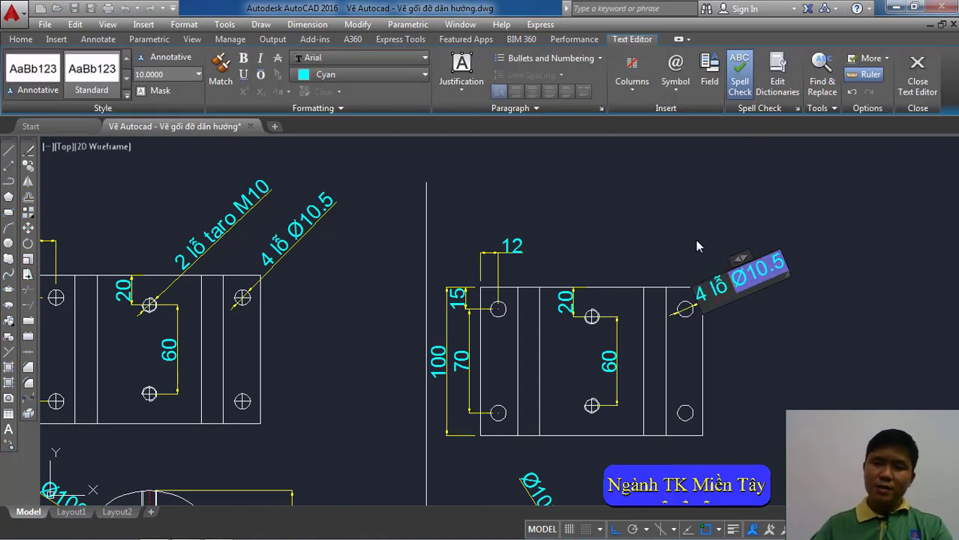
pyautogui.click(697, 246)
pyautogui.scroll(2, 739, 272)
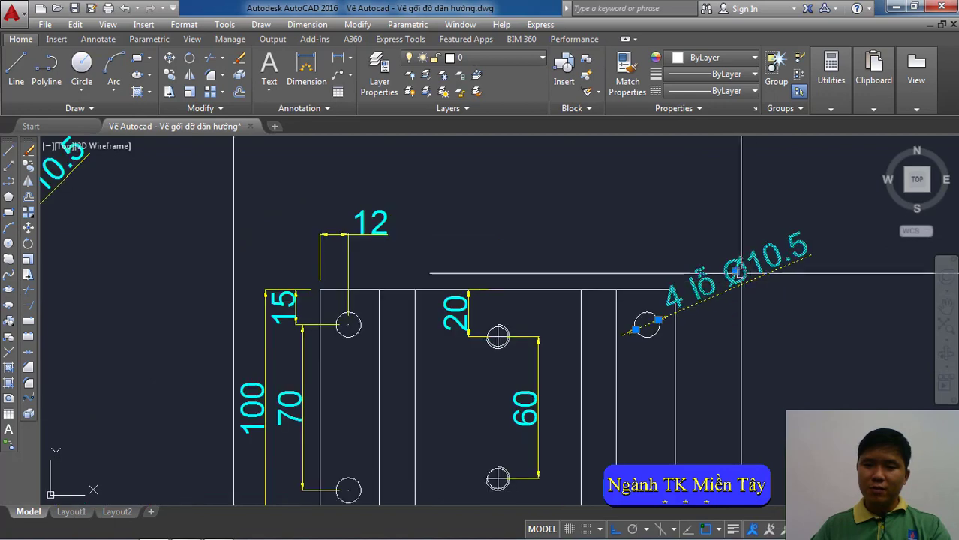
pyautogui.click(739, 272)
pyautogui.click(772, 271)
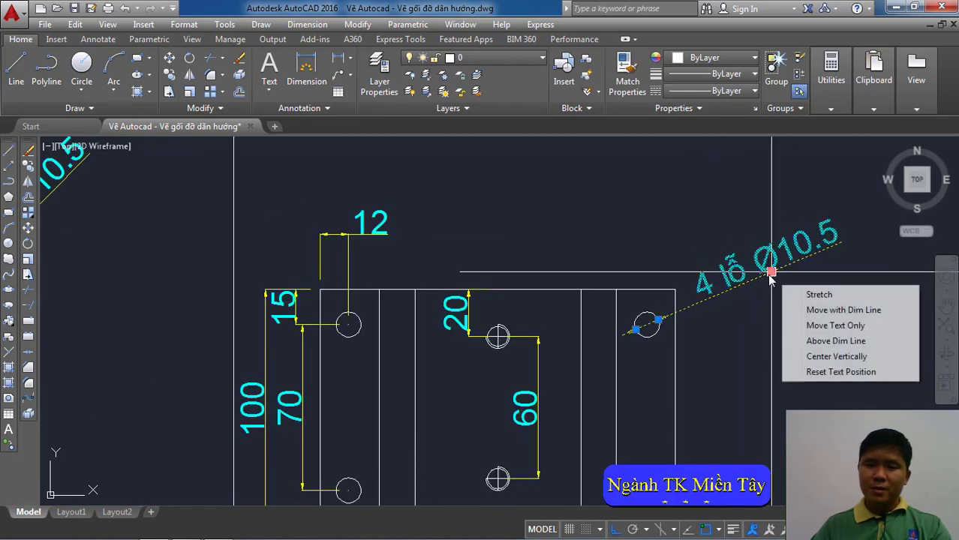
pyautogui.press('Escape')
pyautogui.scroll(-3, 716, 278)
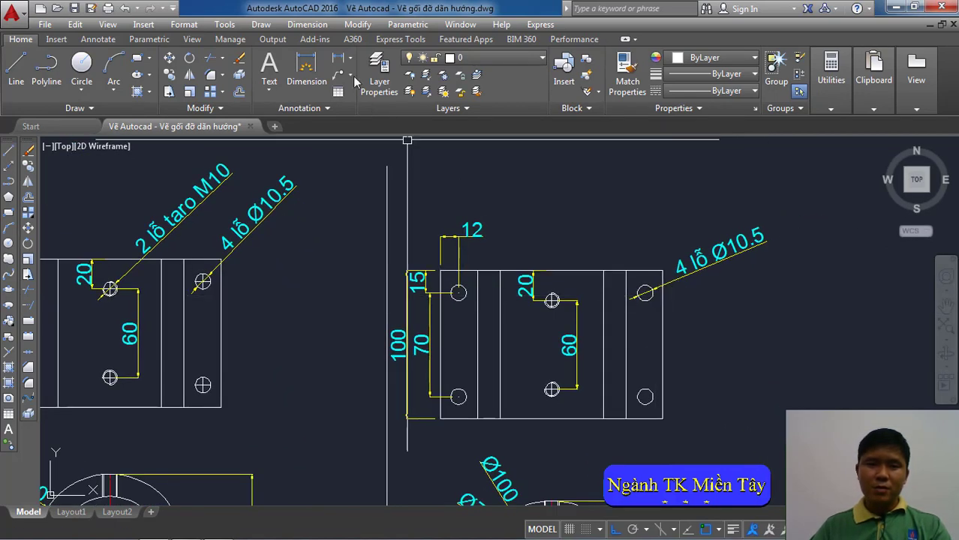
# - Place a Ø10 diameter dimension on the top centre hole, up and to the right
pyautogui.click(349, 58)
pyautogui.click(365, 224)
pyautogui.scroll(3, 552, 301)
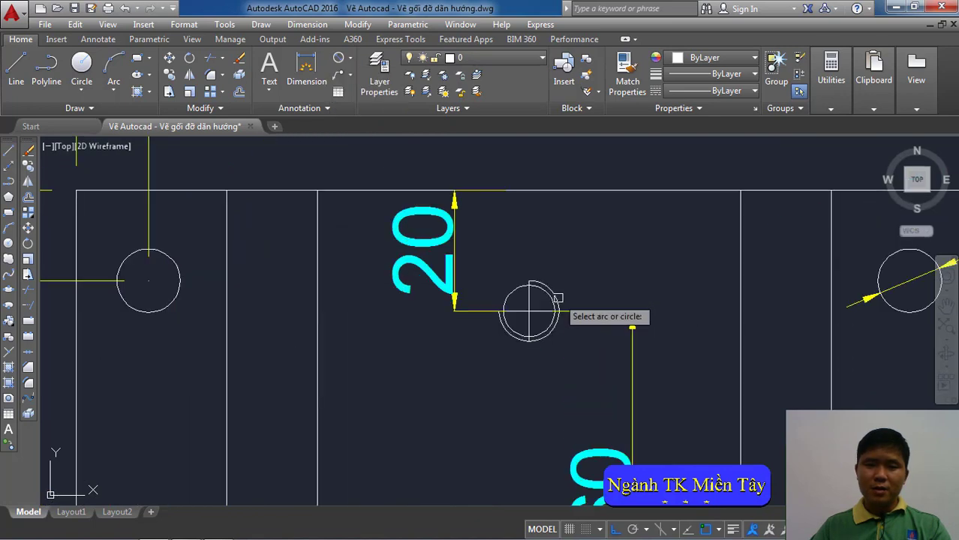
pyautogui.click(550, 298)
pyautogui.scroll(-1, 537, 308)
pyautogui.click(628, 227)
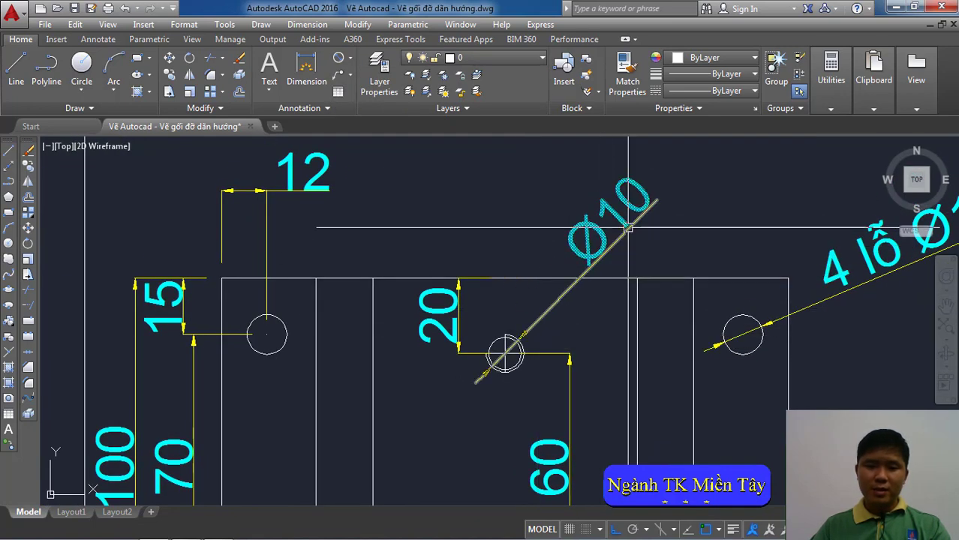
# - Rewrite the Ø10 callout text to read '2 lỗ taro M10'
pyautogui.doubleClick(628, 230)
pyautogui.click(630, 242)
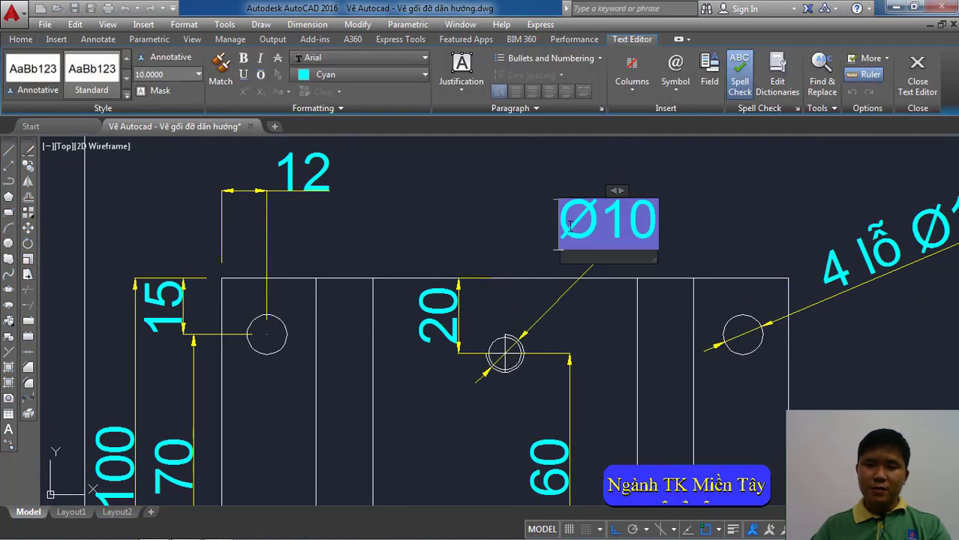
pyautogui.write('2 lỗ ')
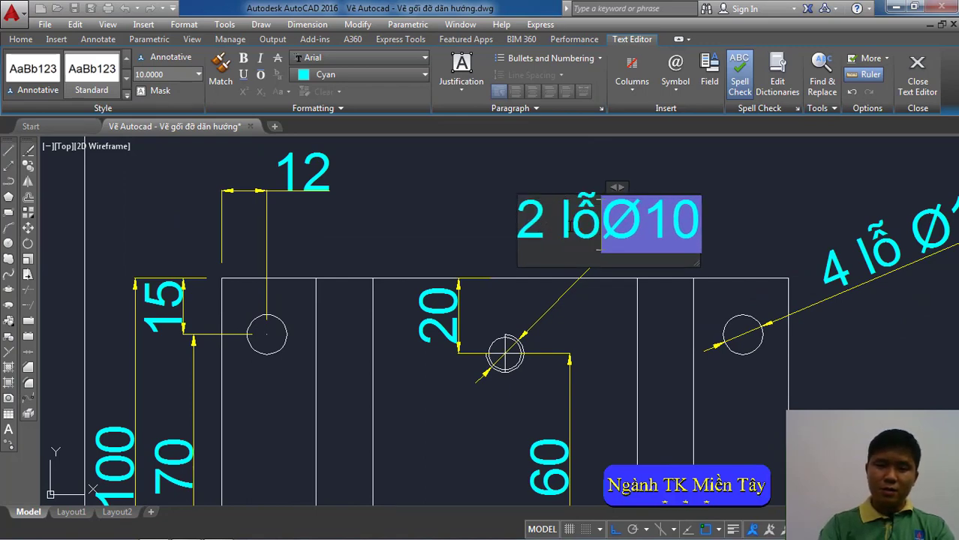
pyautogui.write('tA')
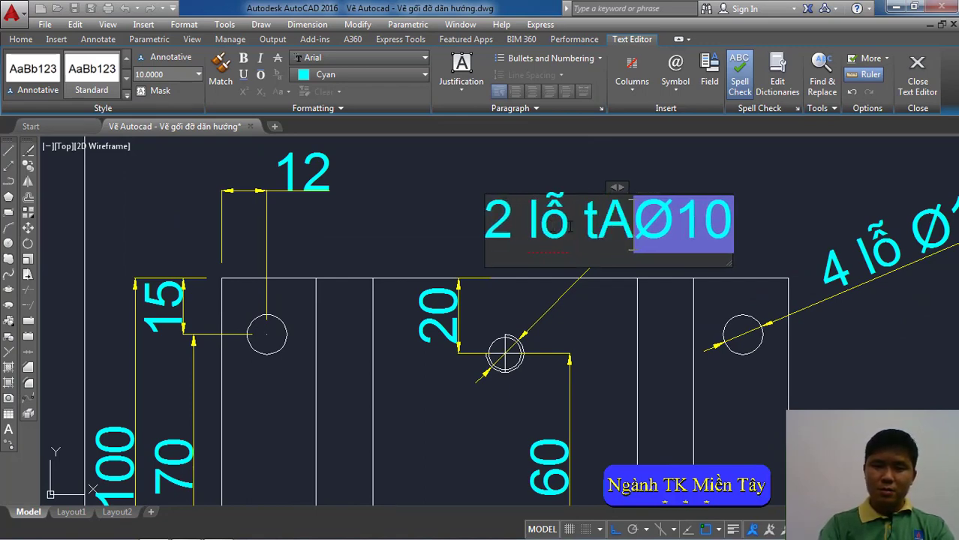
pyautogui.press('BackSpace')
pyautogui.write('aro')
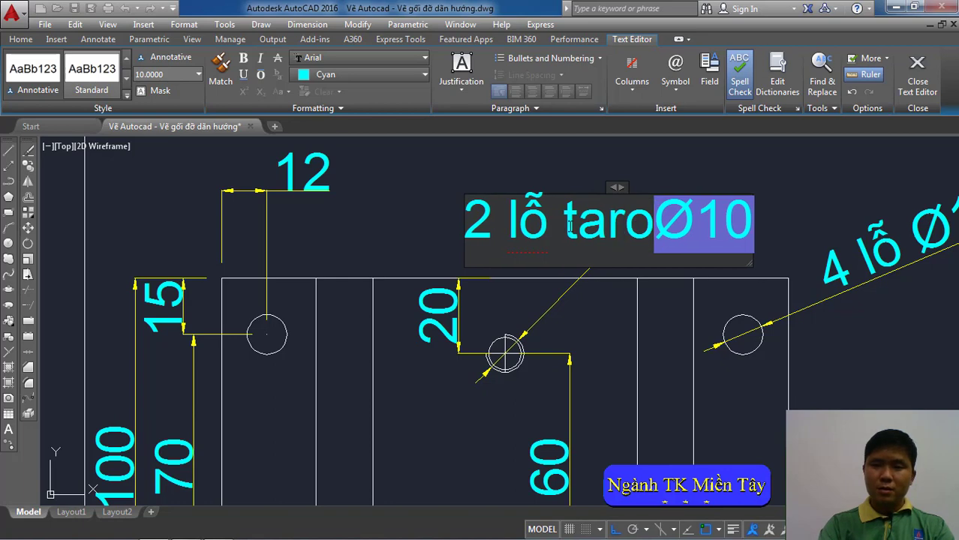
pyautogui.press('Delete')
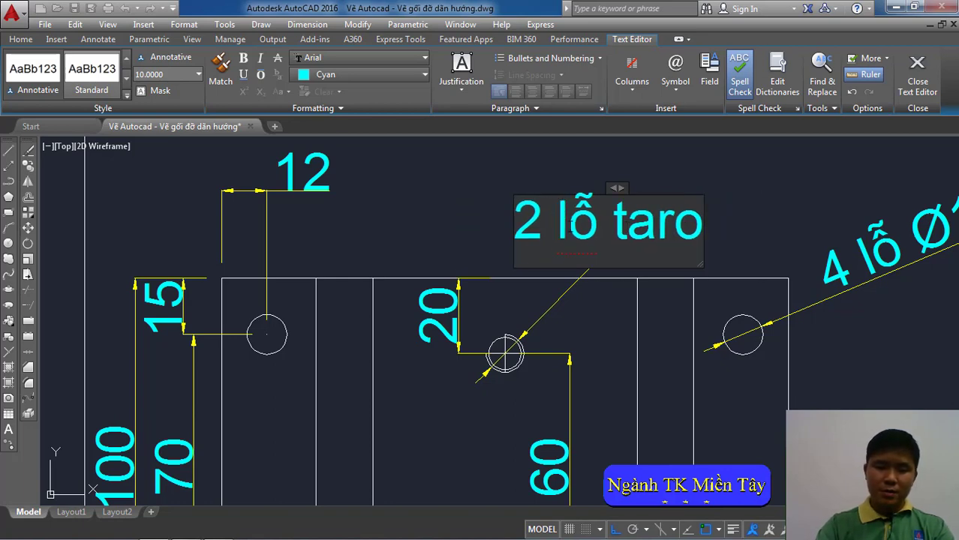
pyautogui.write(' M11')
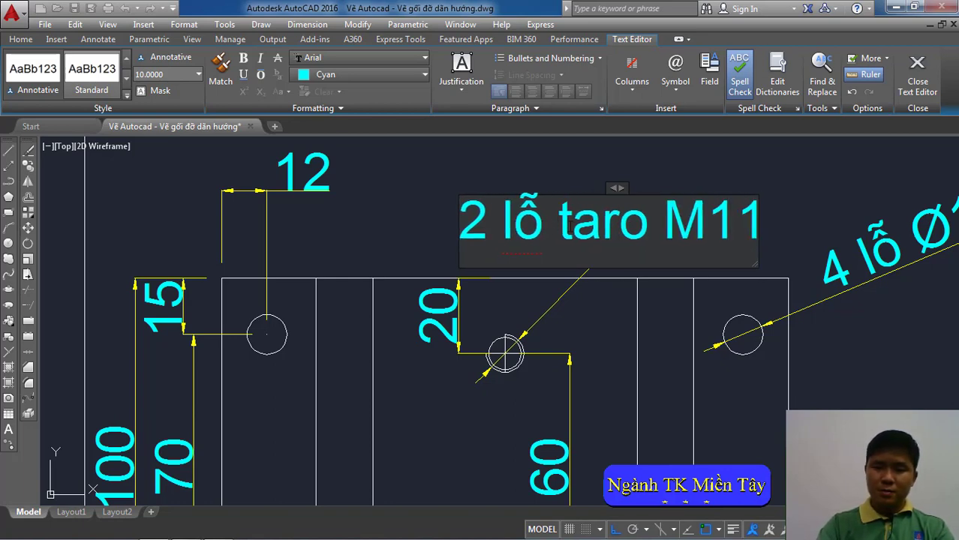
pyautogui.press('BackSpace')
pyautogui.write('0')
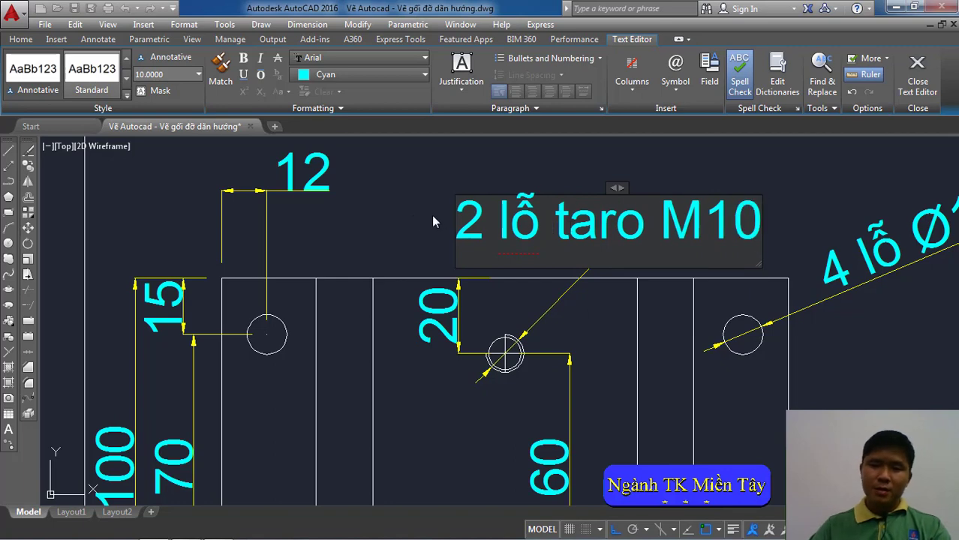
pyautogui.click(433, 222)
pyautogui.scroll(-3, 433, 221)
# - Reposition the '2 lỗ taro M10' and '4 lỗ Ø10.5' callout texts up and outward
pyautogui.click(536, 252)
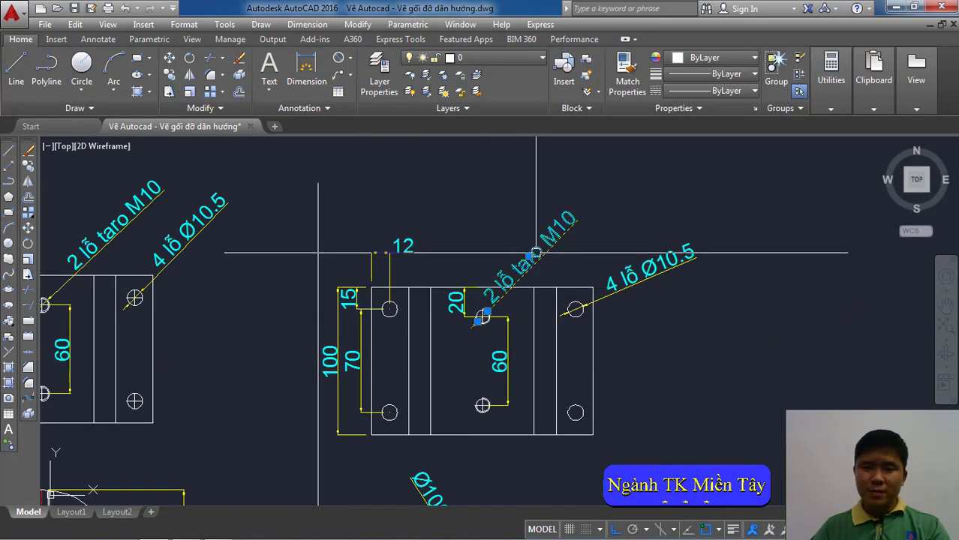
pyautogui.click(536, 252)
pyautogui.click(574, 225)
pyautogui.scroll(-2, 571, 256)
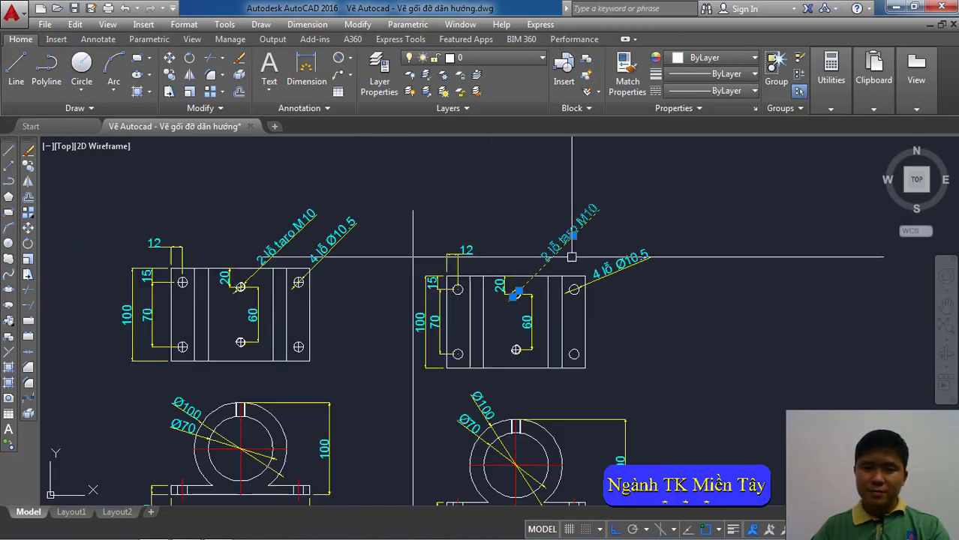
pyautogui.scroll(2, 572, 257)
pyautogui.scroll(2, 600, 270)
pyautogui.click(632, 287)
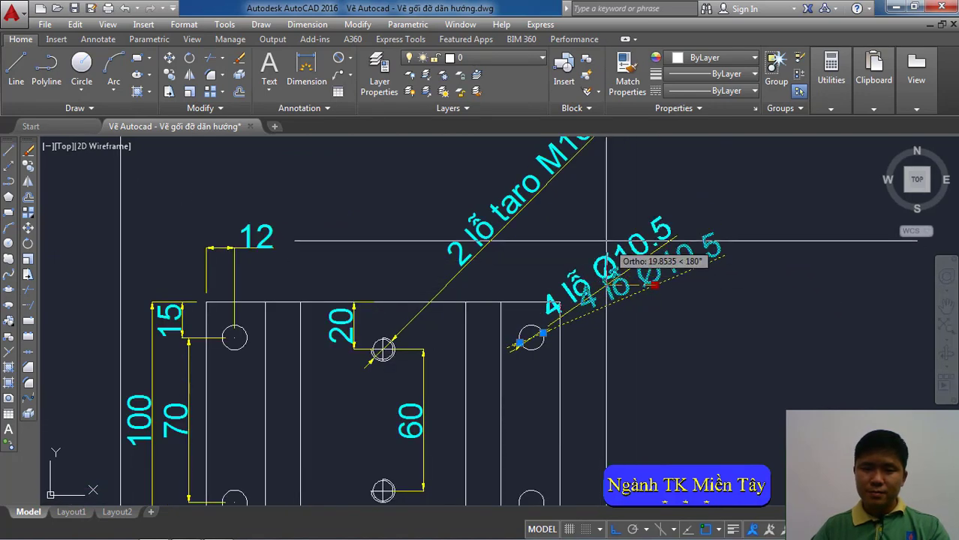
pyautogui.click(654, 285)
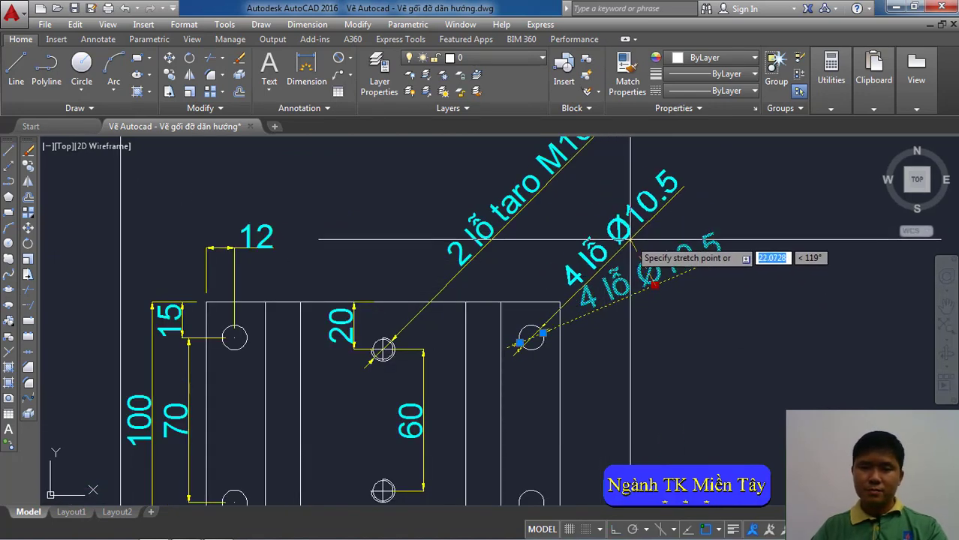
pyautogui.click(612, 233)
pyautogui.scroll(-4, 612, 232)
# - Shift the selected object slightly to a new position with the MOVE command
pyautogui.moveTo(519, 279); pyautogui.dragTo(567, 273, button='middle')
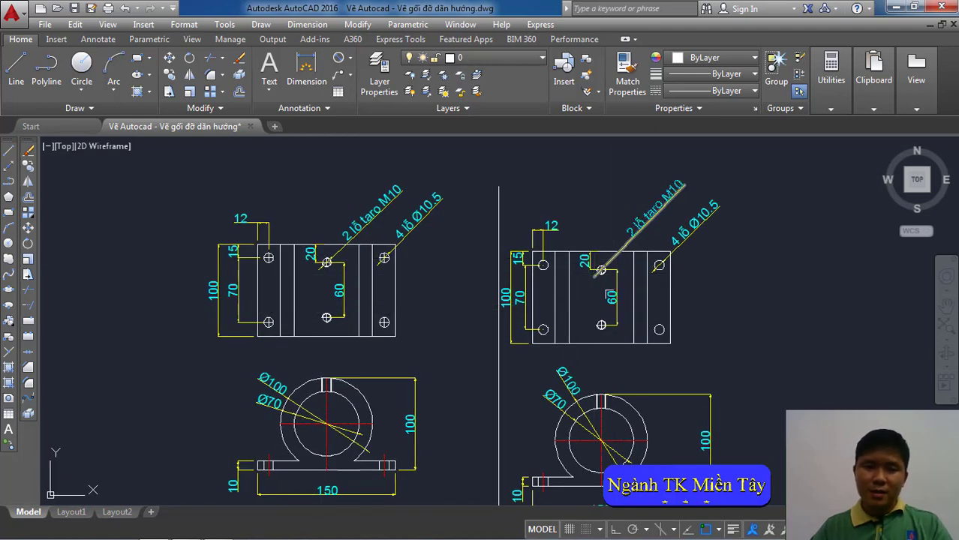
pyautogui.moveTo(638, 331); pyautogui.dragTo(606, 300, button='middle')
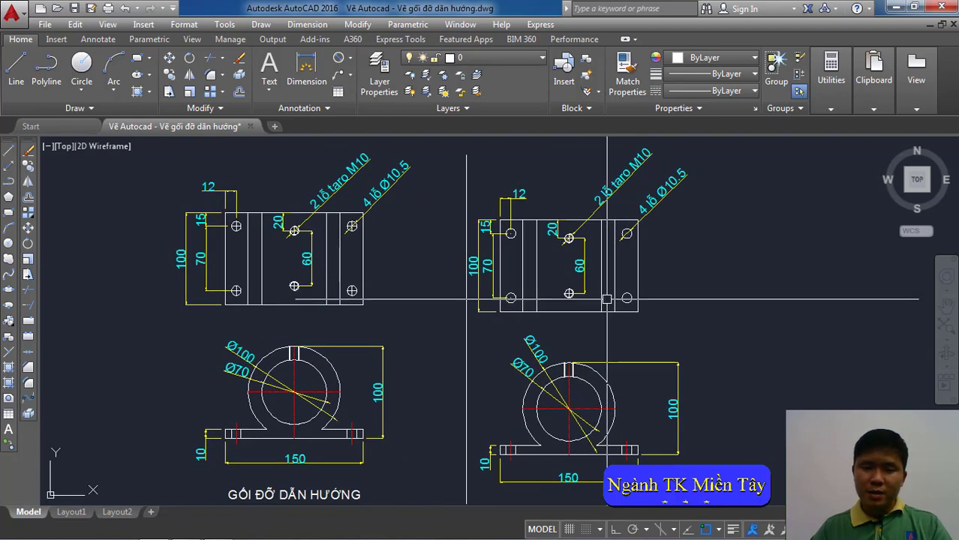
pyautogui.write('M')
pyautogui.press('Return')
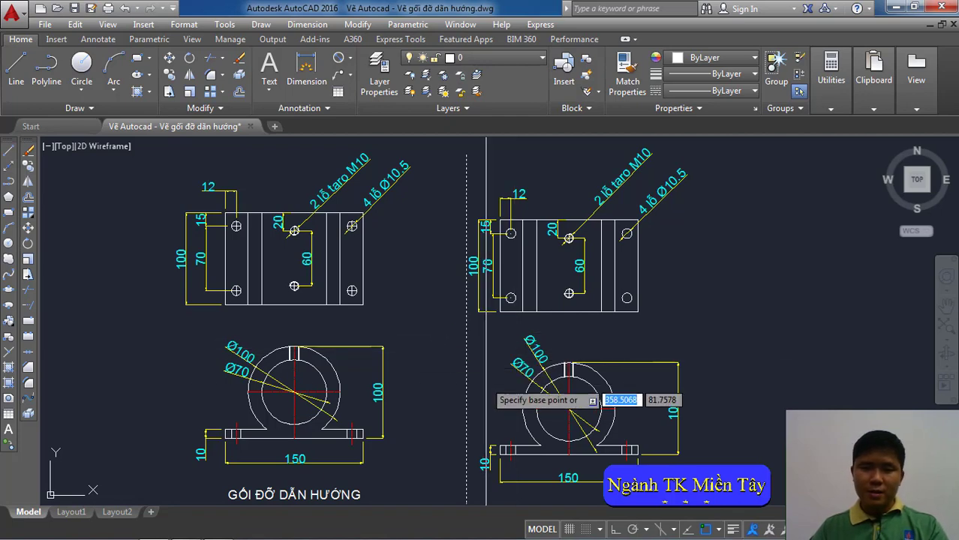
pyautogui.click(486, 383)
pyautogui.click(458, 370)
pyautogui.scroll(-2, 484, 321)
pyautogui.scroll(2, 484, 321)
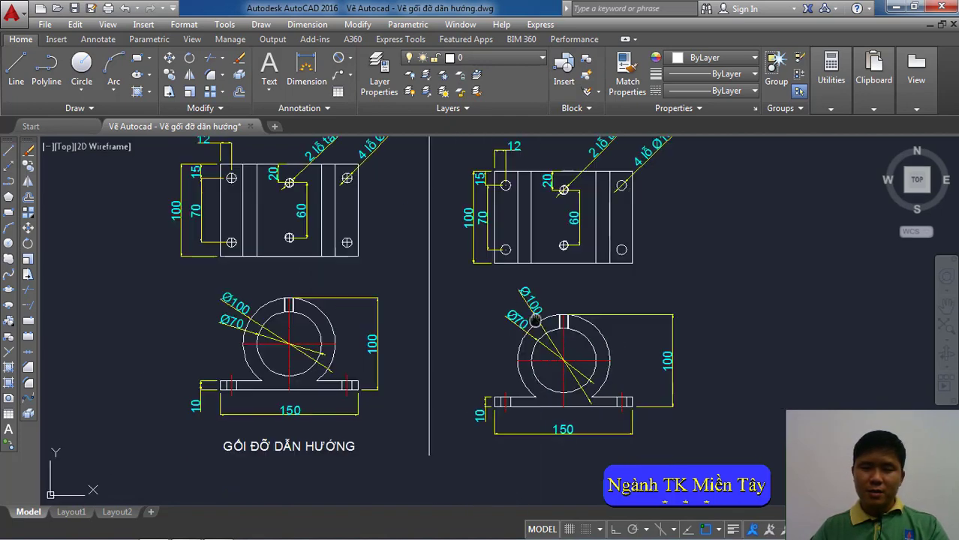
# - Copy the 'GỐI ĐỠ DẪN HƯỚNG' title and paste it under the right-hand drawing
pyautogui.moveTo(525, 309); pyautogui.dragTo(575, 360, button='middle')
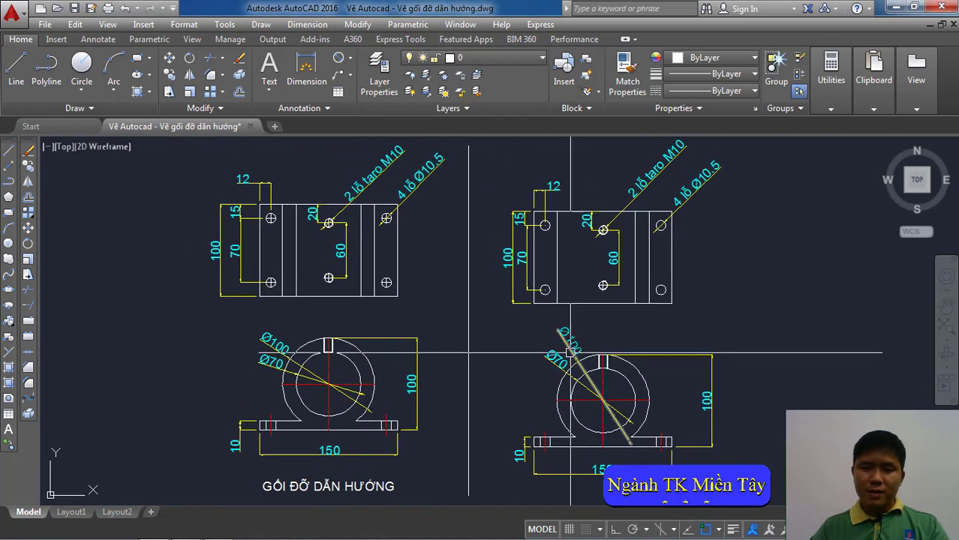
pyautogui.scroll(-2, 541, 334)
pyautogui.scroll(2, 525, 359)
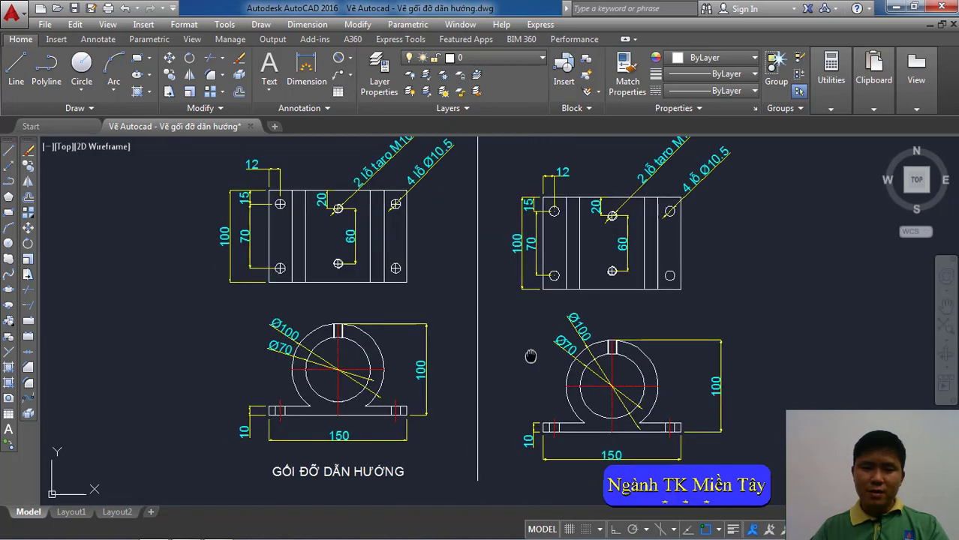
pyautogui.moveTo(419, 447); pyautogui.dragTo(411, 425, button='middle')
pyautogui.hotkey('ctrl', 'c')
pyautogui.hotkey('ctrl', 'v')
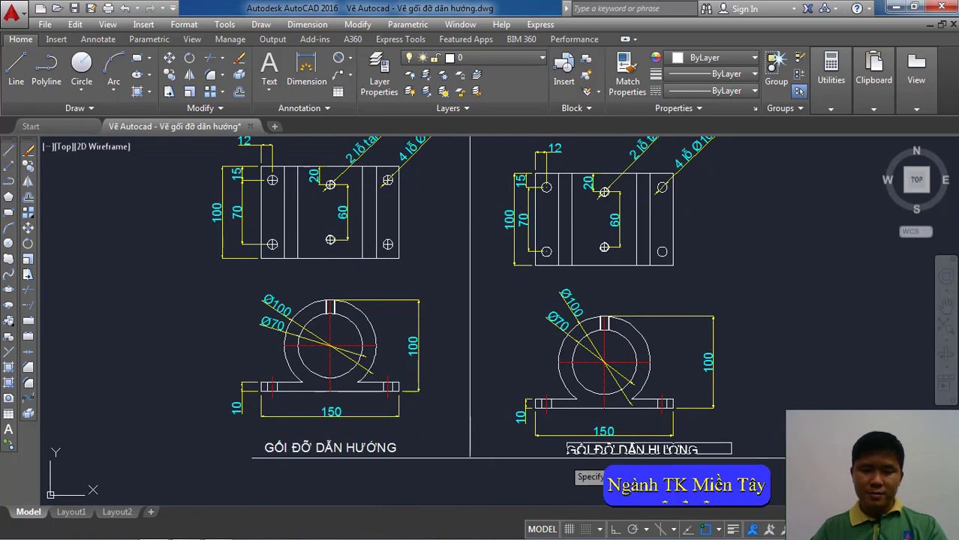
pyautogui.moveTo(577, 440); pyautogui.dragTo(550, 481, button='middle')
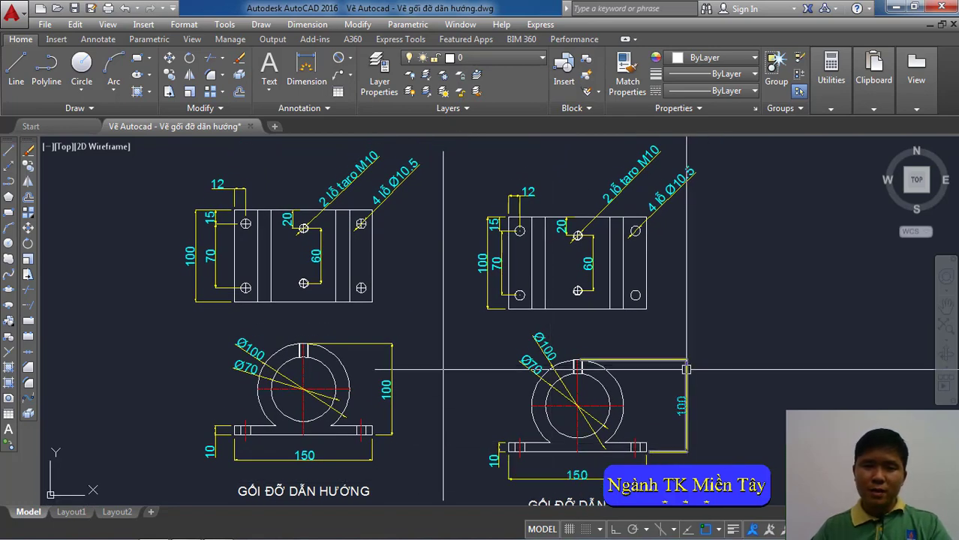
pyautogui.scroll(3, 419, 214)
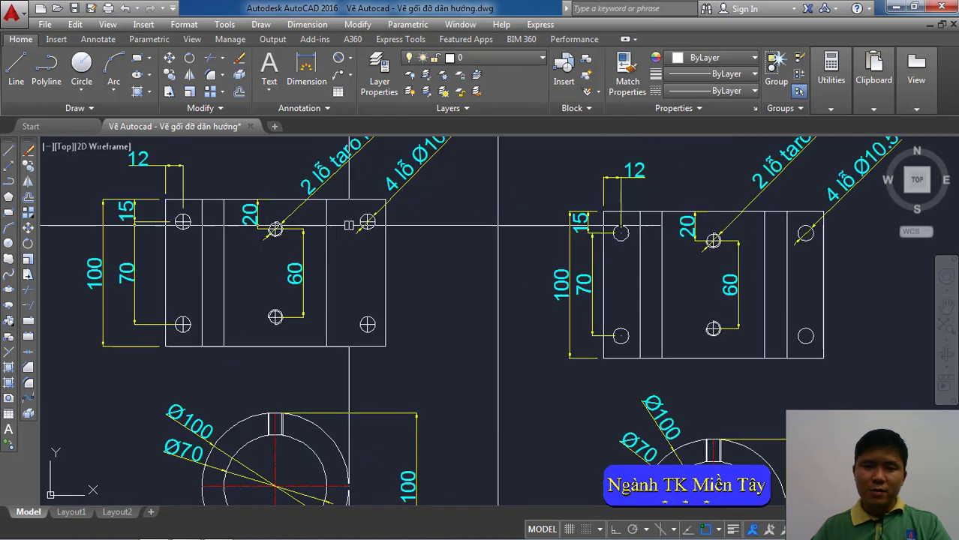
# - Draw a horizontal centre line across the right-hand hole
pyautogui.click(262, 24)
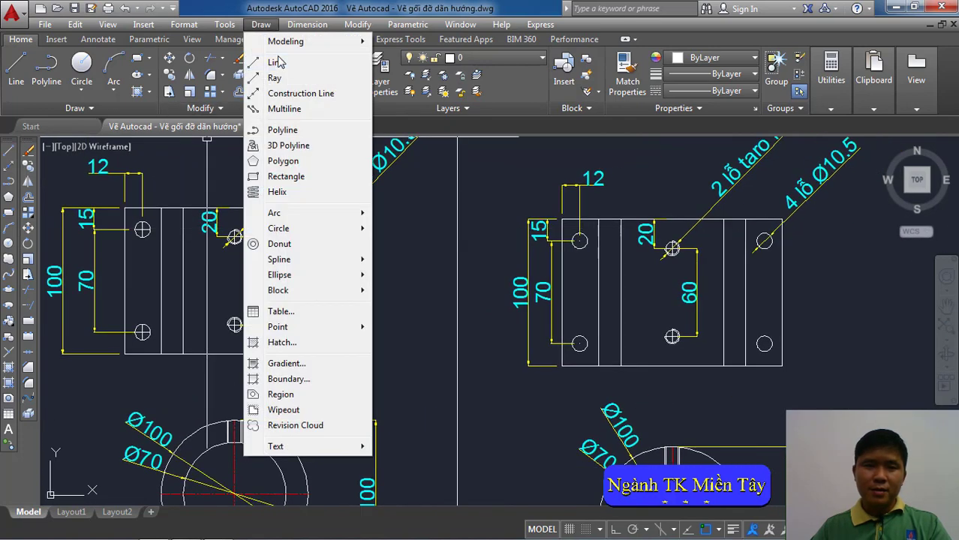
pyautogui.click(278, 58)
pyautogui.scroll(4, 762, 248)
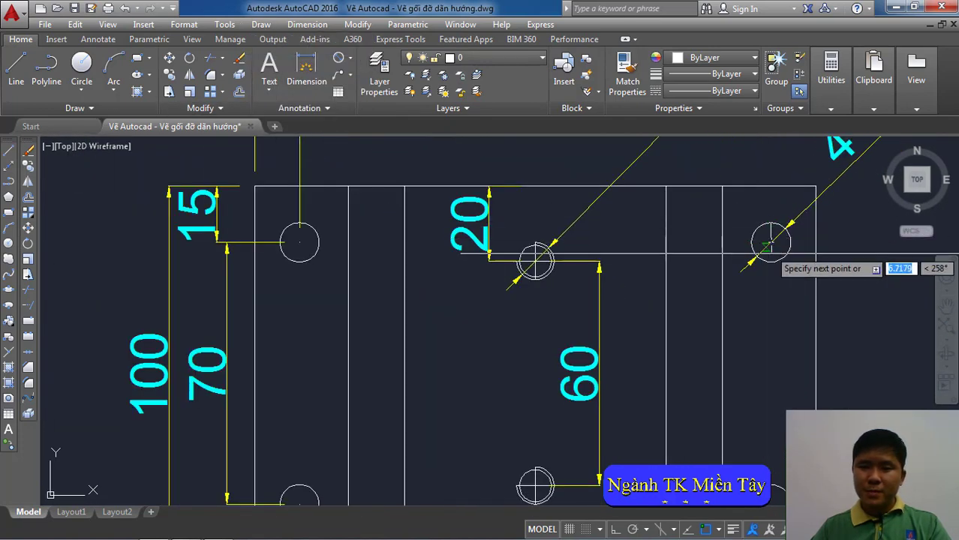
pyautogui.moveTo(766, 270); pyautogui.dragTo(680, 277, button='middle')
pyautogui.scroll(4, 676, 248)
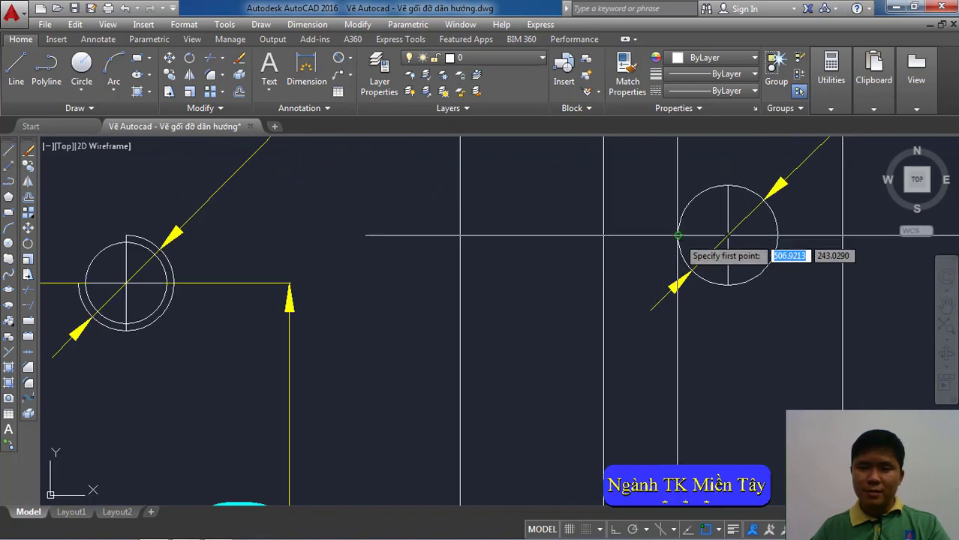
pyautogui.click(777, 235)
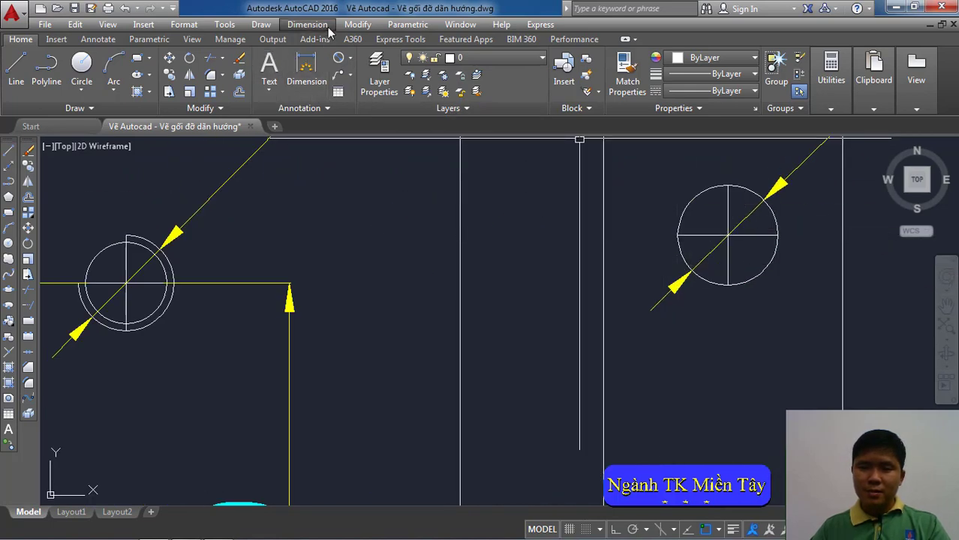
# - Copy the hole's crossing centre lines from its centre onto the other holes
pyautogui.click(357, 24)
pyautogui.click(383, 172)
pyautogui.scroll(4, 724, 239)
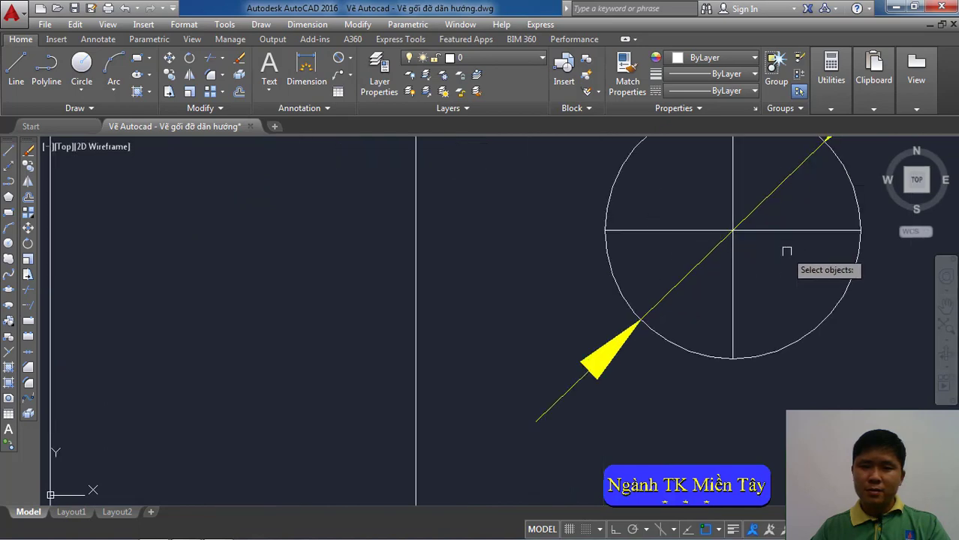
pyautogui.press('Return')
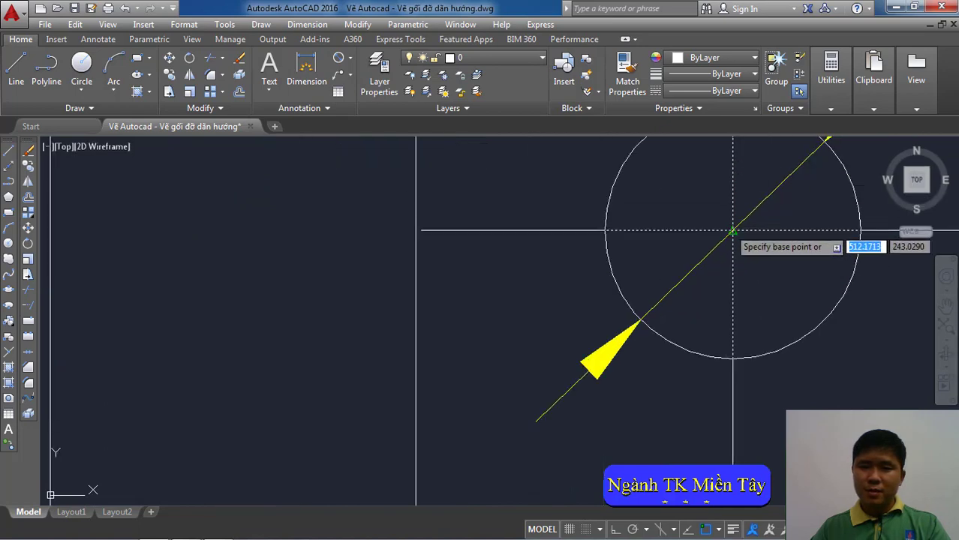
pyautogui.click(733, 230)
pyautogui.scroll(-2, 733, 231)
pyautogui.scroll(-2, 632, 247)
pyautogui.scroll(-3, 631, 248)
pyautogui.scroll(2, 605, 311)
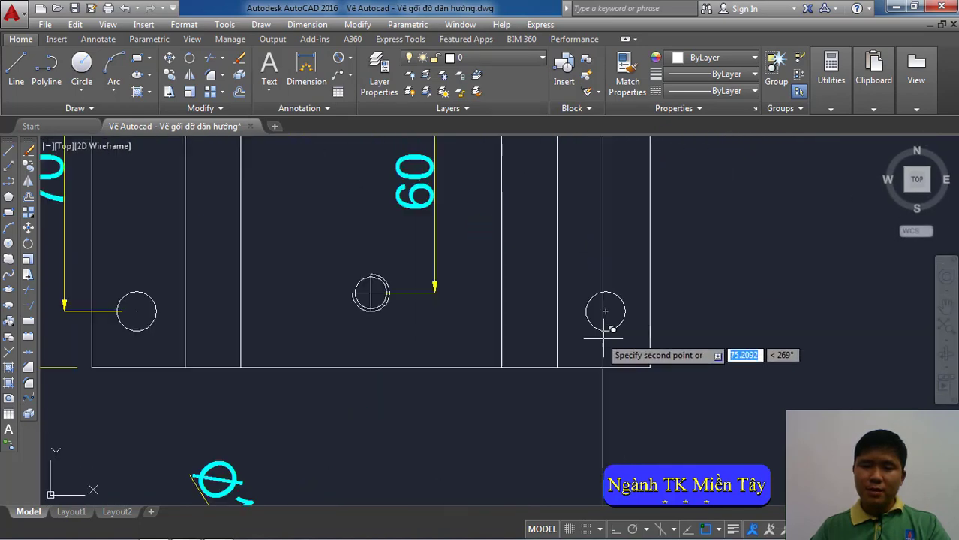
pyautogui.scroll(-2, 539, 325)
pyautogui.scroll(2, 501, 331)
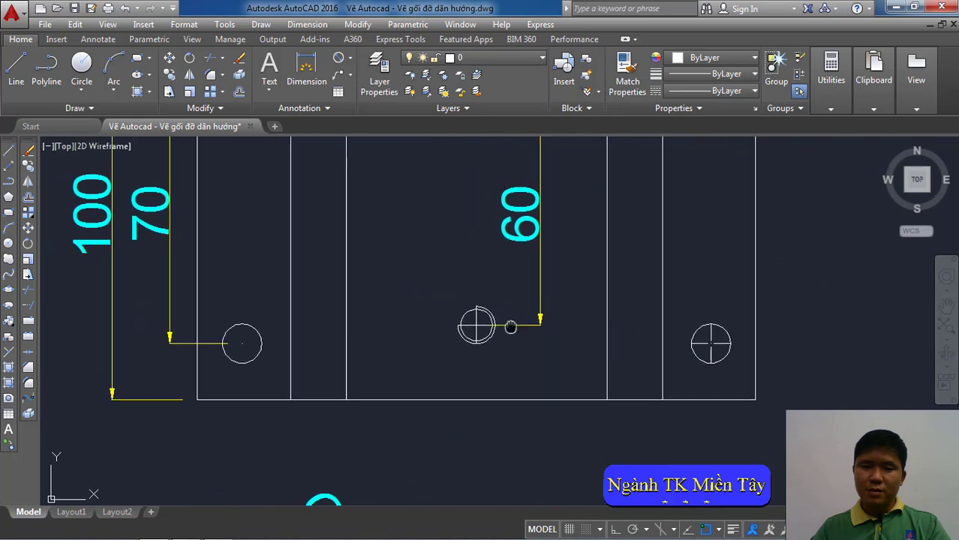
pyautogui.scroll(-2, 501, 331)
pyautogui.scroll(2, 424, 379)
pyautogui.moveTo(388, 346); pyautogui.dragTo(479, 477, button='middle')
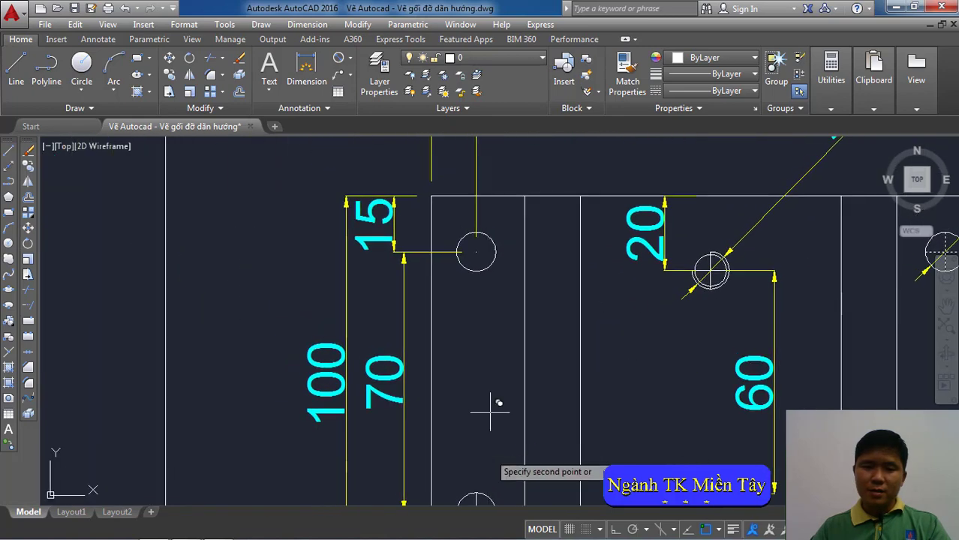
pyautogui.rightClick(496, 259)
pyautogui.click(496, 259)
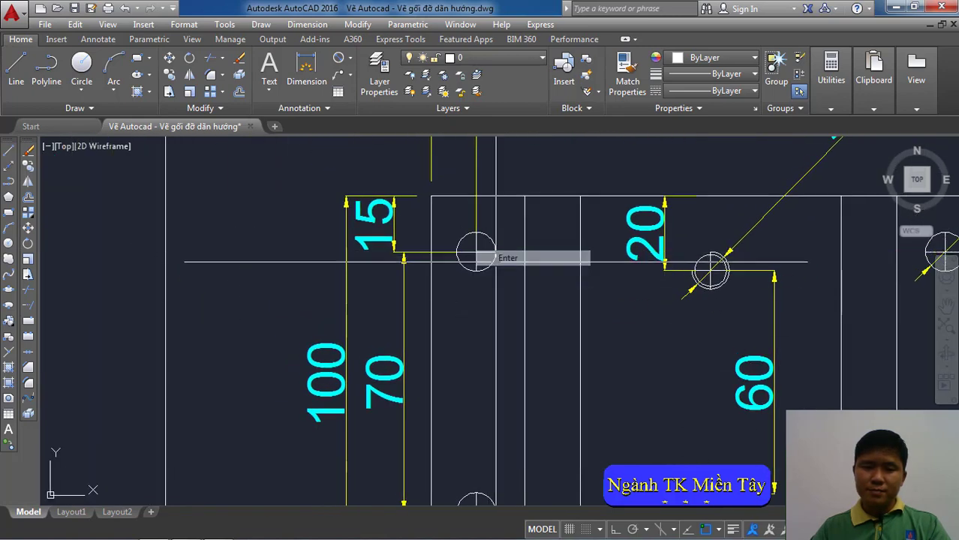
pyautogui.scroll(-5, 552, 263)
pyautogui.scroll(-3, 553, 262)
pyautogui.scroll(3, 559, 291)
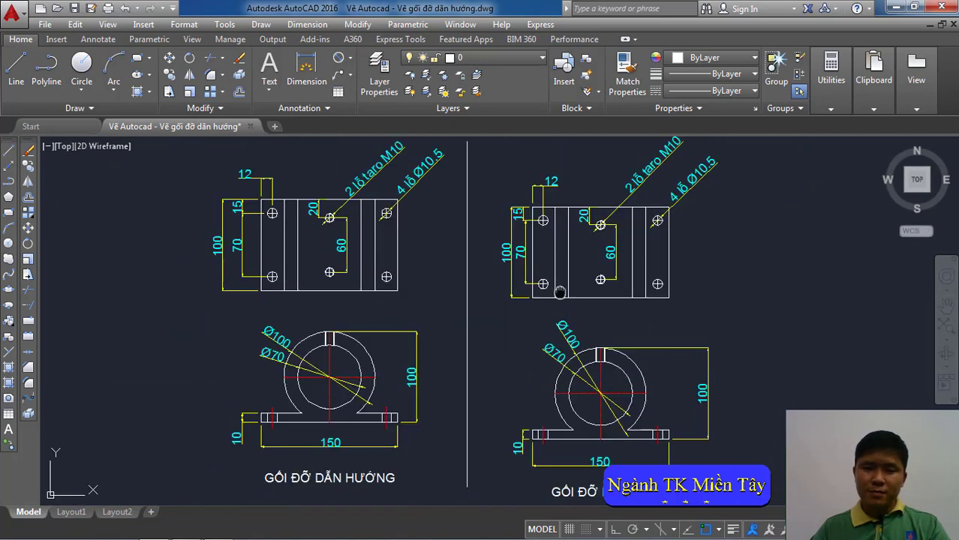